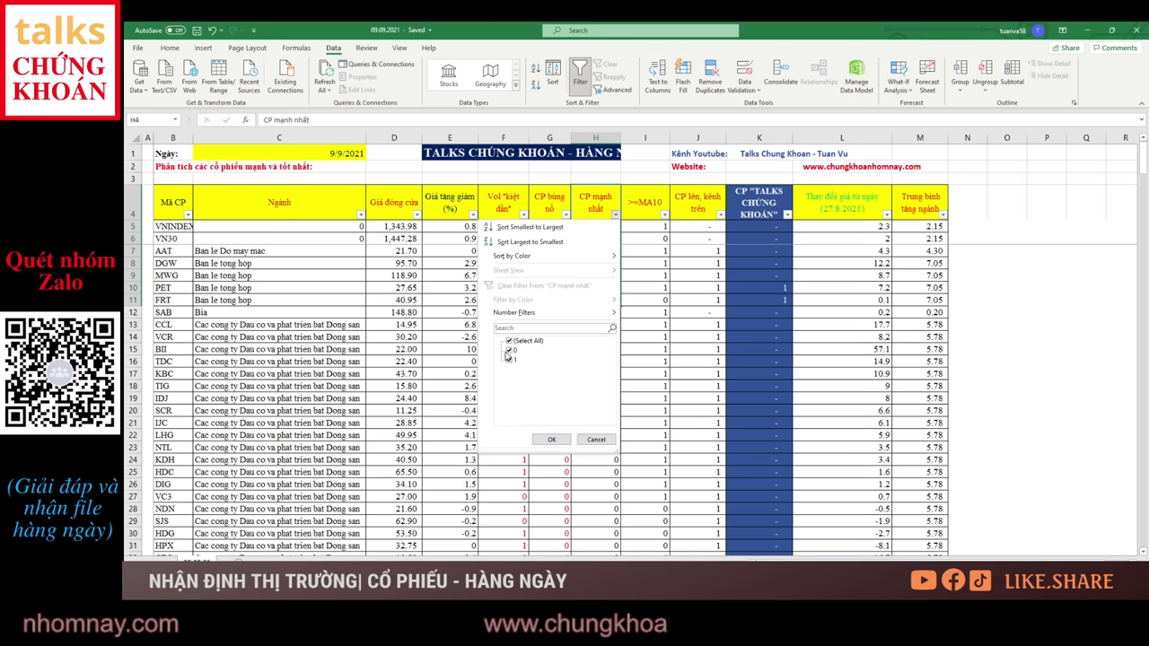
Step: Filter the "CP mạnh nhất" column to show only the value 1 and review the listed stocks by sector
click(509, 350)
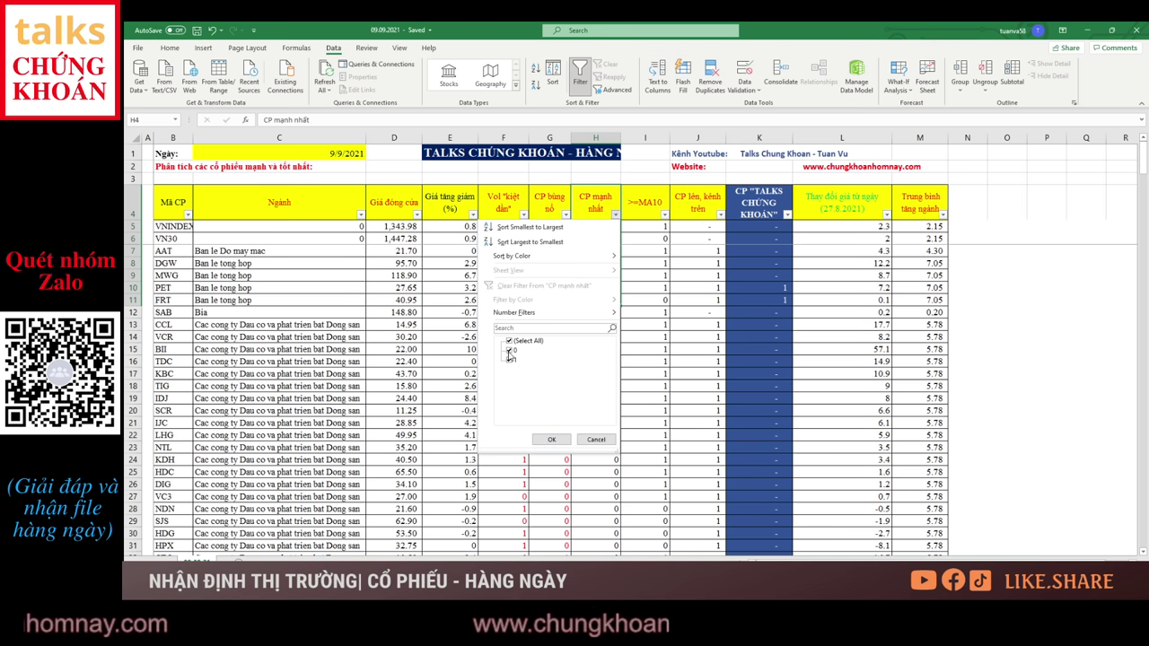
click(551, 440)
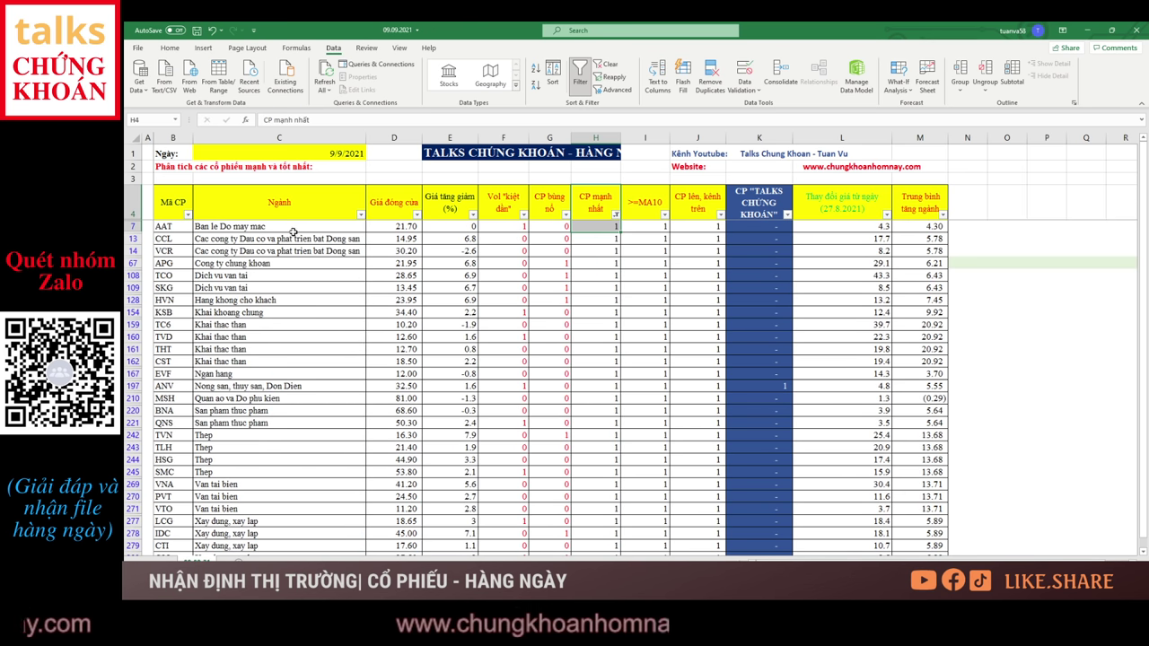
drag(166, 227, 602, 508)
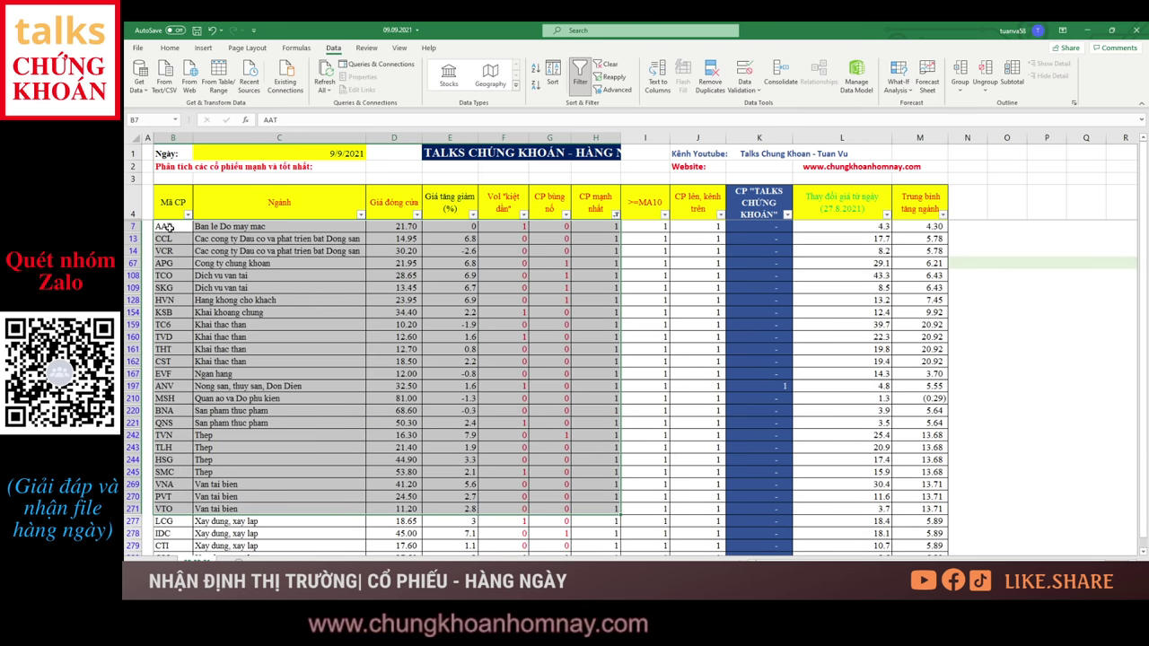
drag(167, 228, 617, 549)
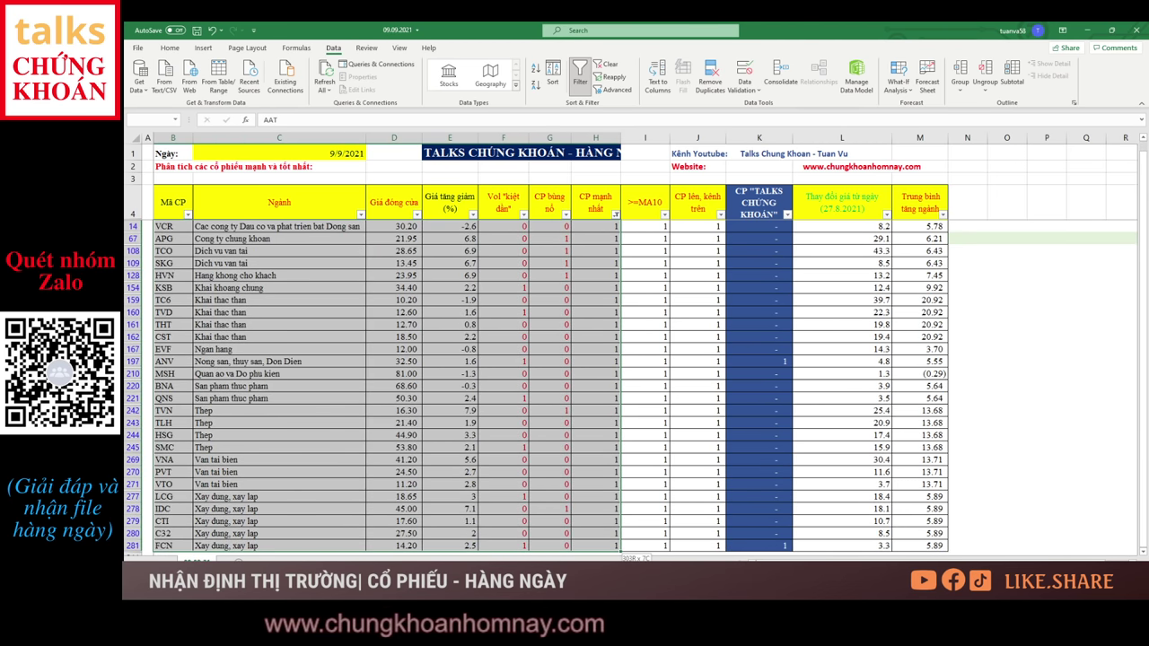
drag(168, 226, 274, 517)
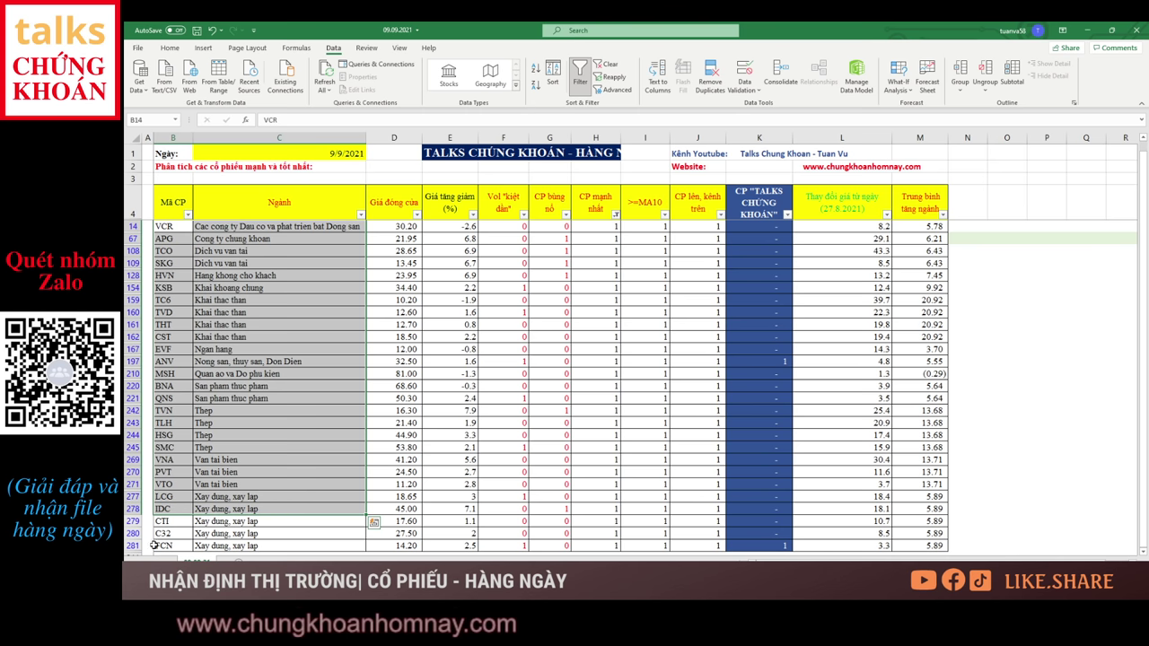
scroll(214, 428, down, 2)
drag(164, 287, 283, 471)
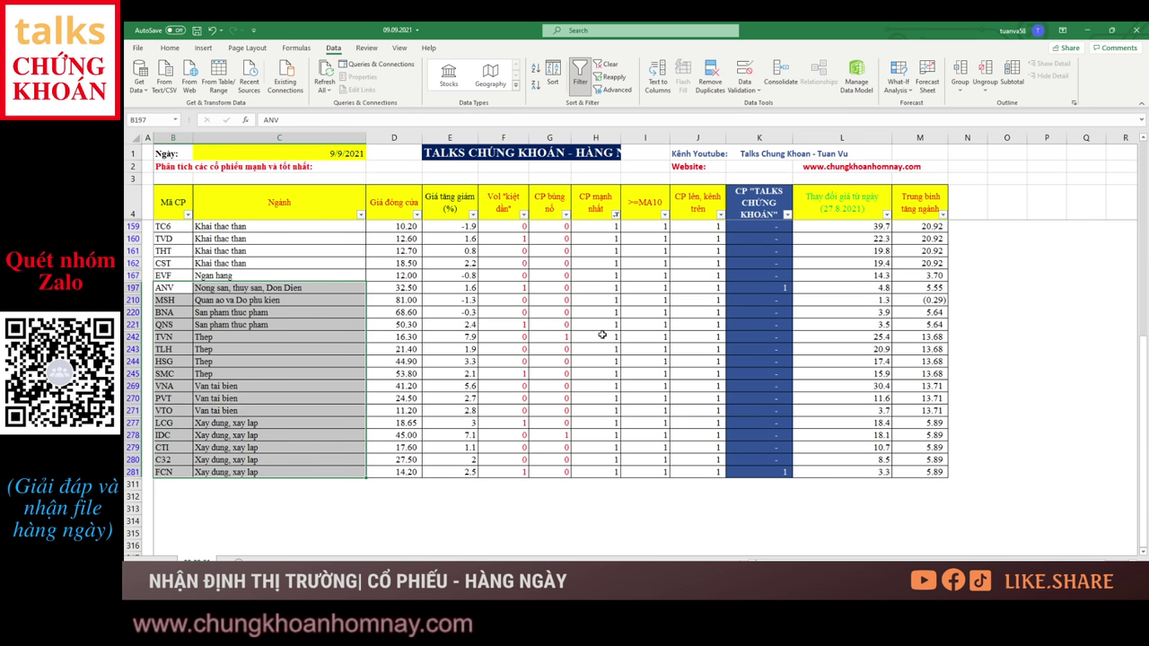
Step: Clear the active filter and filter the ">=MA10" column to show only the value 1
scroll(574, 331, up, 3)
key(alt+a)
key(c)
click(645, 312)
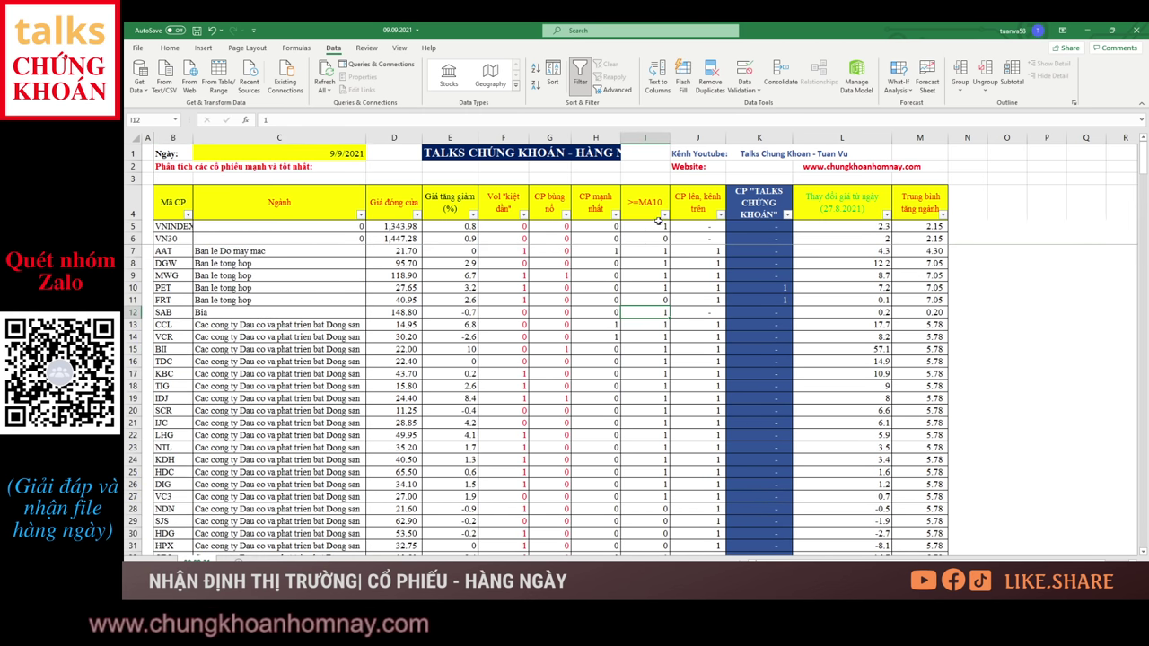
click(664, 214)
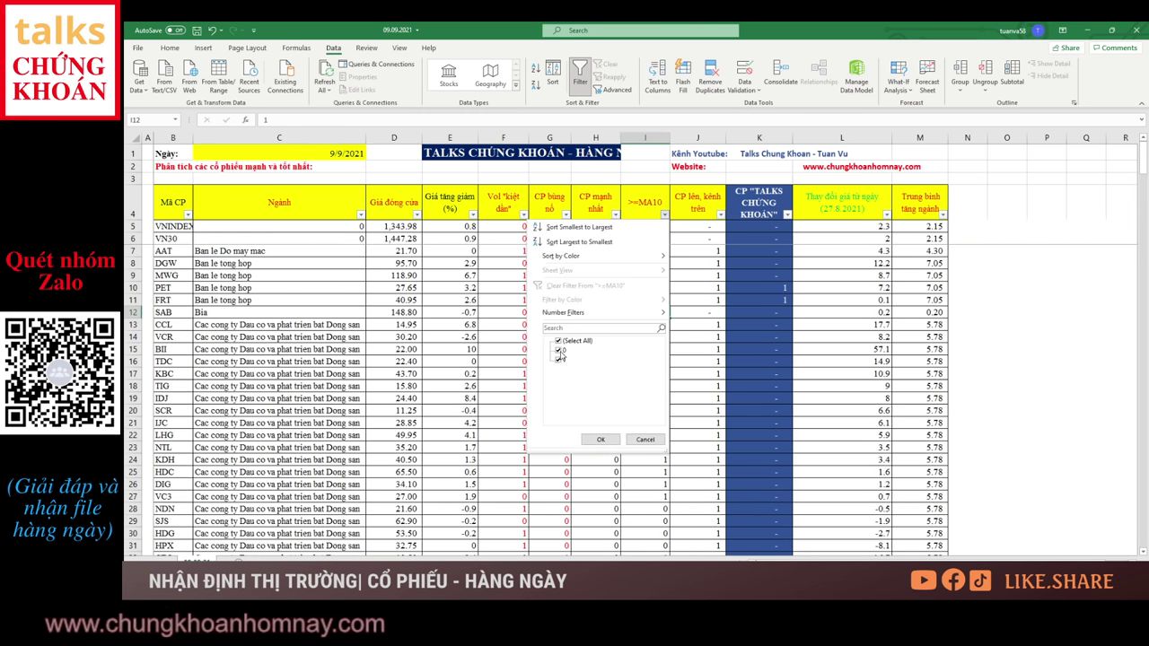
click(602, 439)
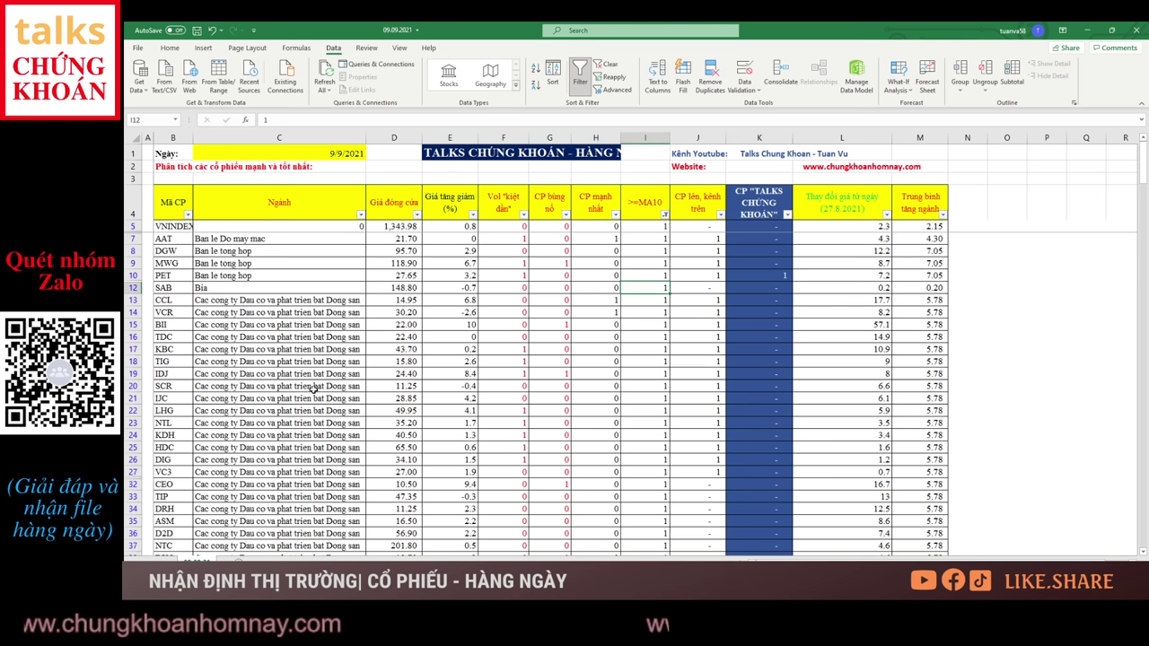
Step: Examine the stocks filtered by ">=MA10" sector by sector, from retail and real estate through to construction
mouse_move(173, 225)
mouse_down()
mouse_move(385, 324)
mouse_move(637, 368)
mouse_up()
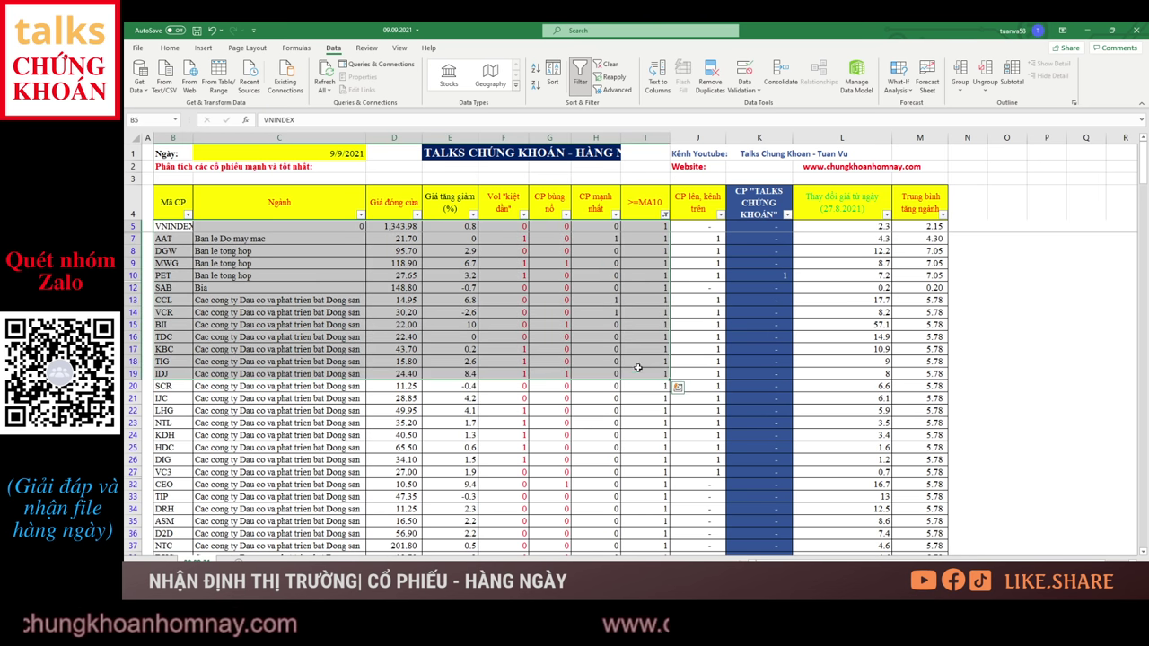
click(599, 199)
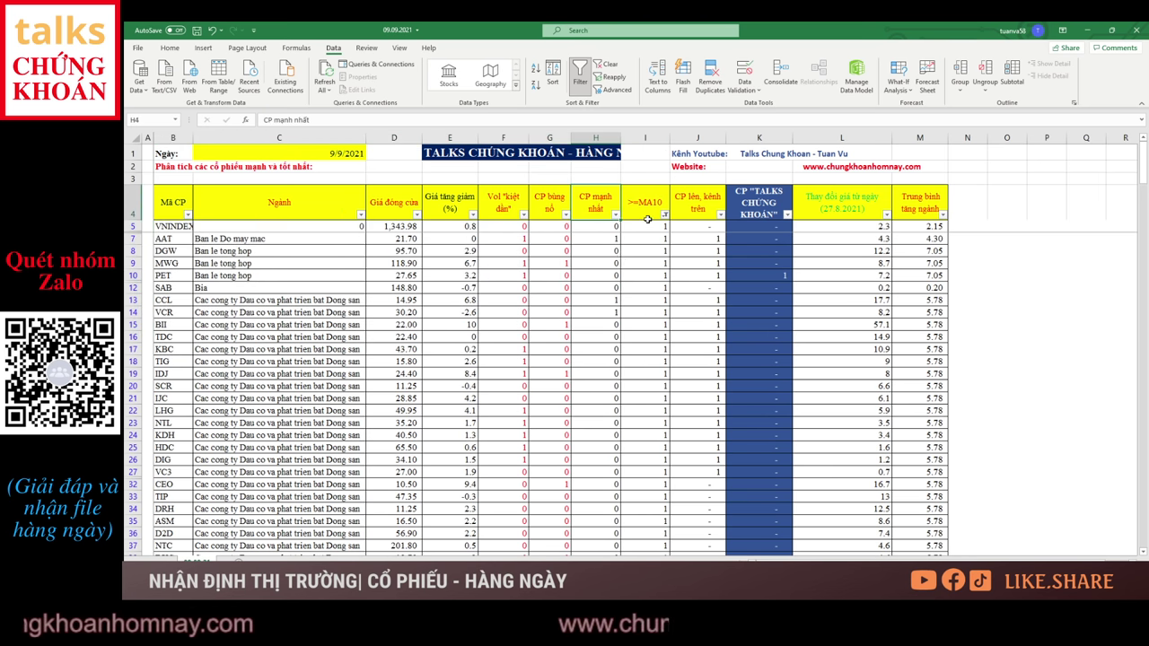
mouse_move(646, 205)
mouse_down()
mouse_move(646, 341)
mouse_move(224, 485)
mouse_move(137, 496)
mouse_up()
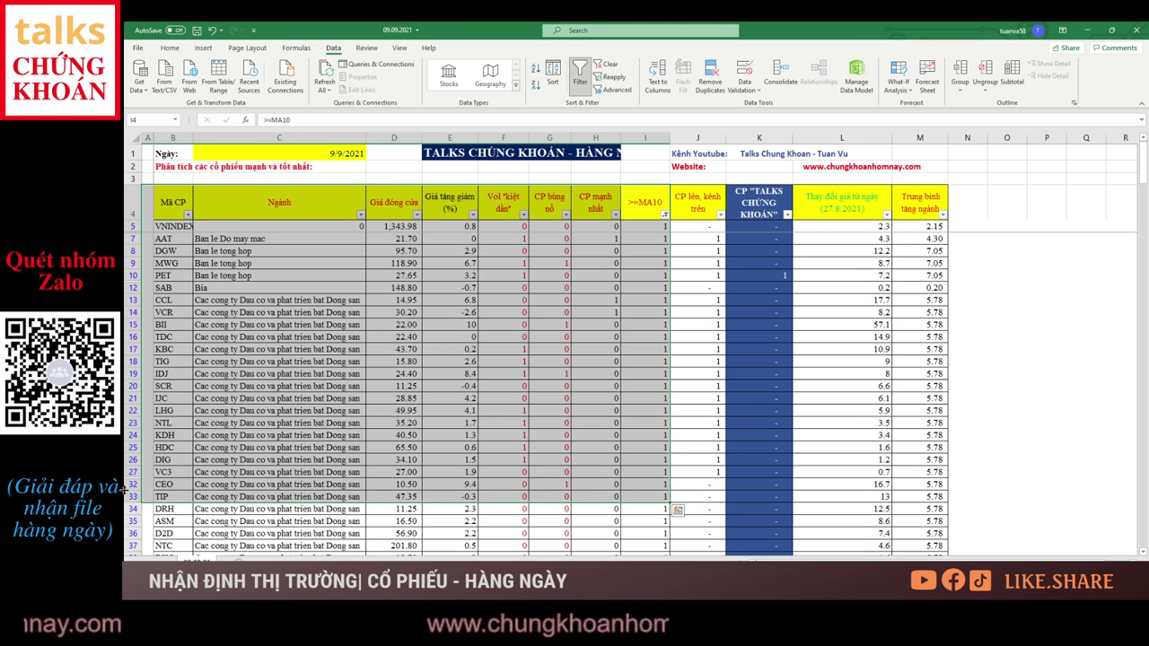
click(229, 262)
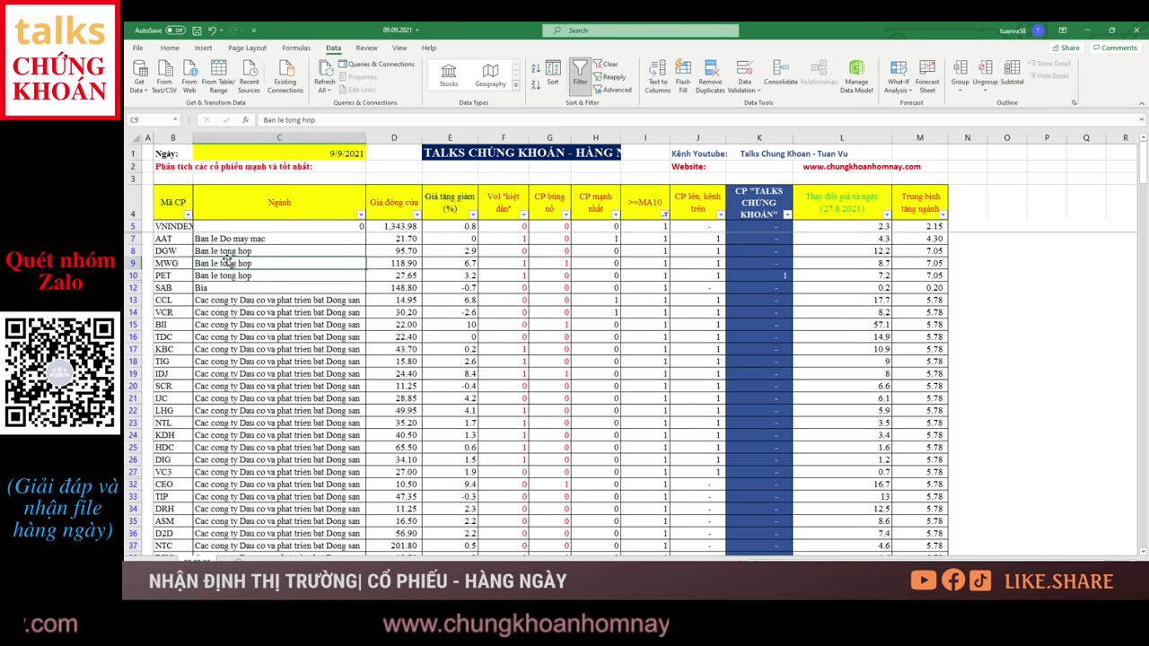
mouse_move(157, 240)
mouse_down()
mouse_move(333, 287)
mouse_move(595, 421)
mouse_up()
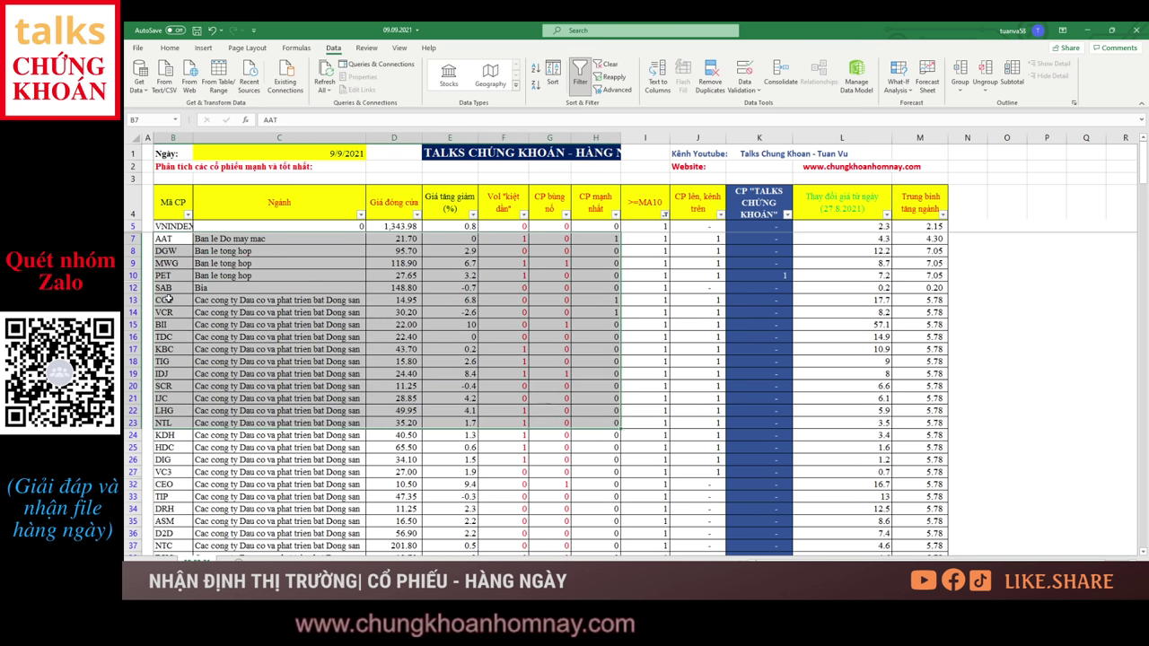
mouse_move(171, 301)
mouse_down()
mouse_move(350, 375)
mouse_move(493, 484)
mouse_up()
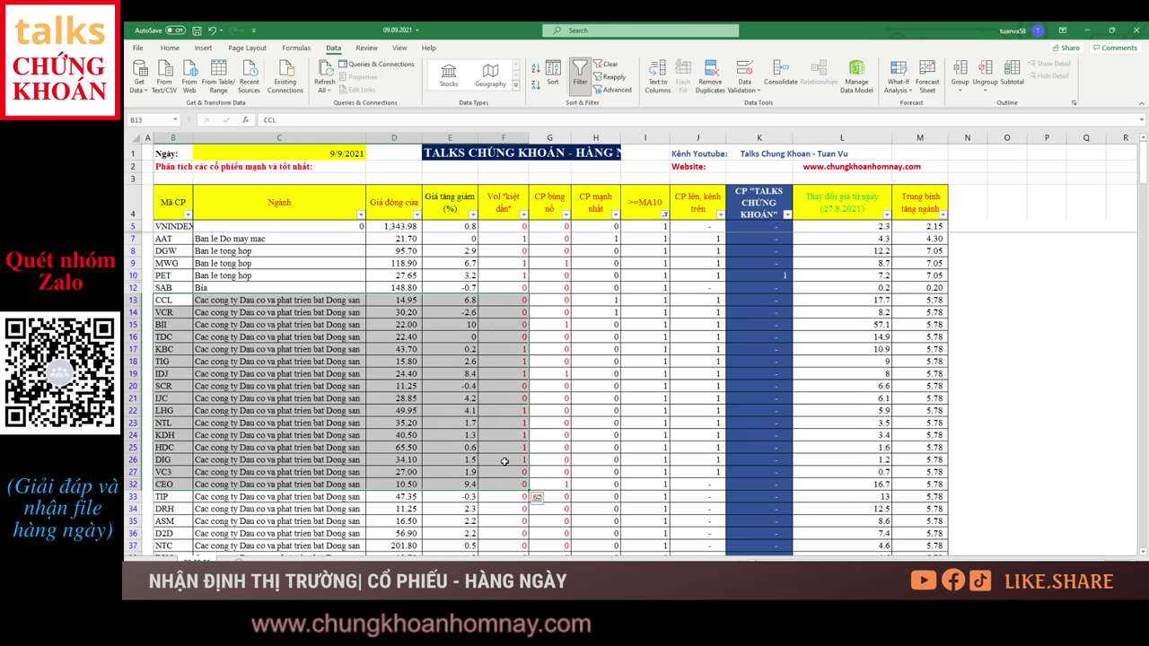
scroll(417, 431, down, 7)
mouse_move(163, 250)
mouse_down()
mouse_move(351, 400)
mouse_move(589, 487)
mouse_up()
scroll(454, 434, down, 3)
scroll(343, 411, down, 2)
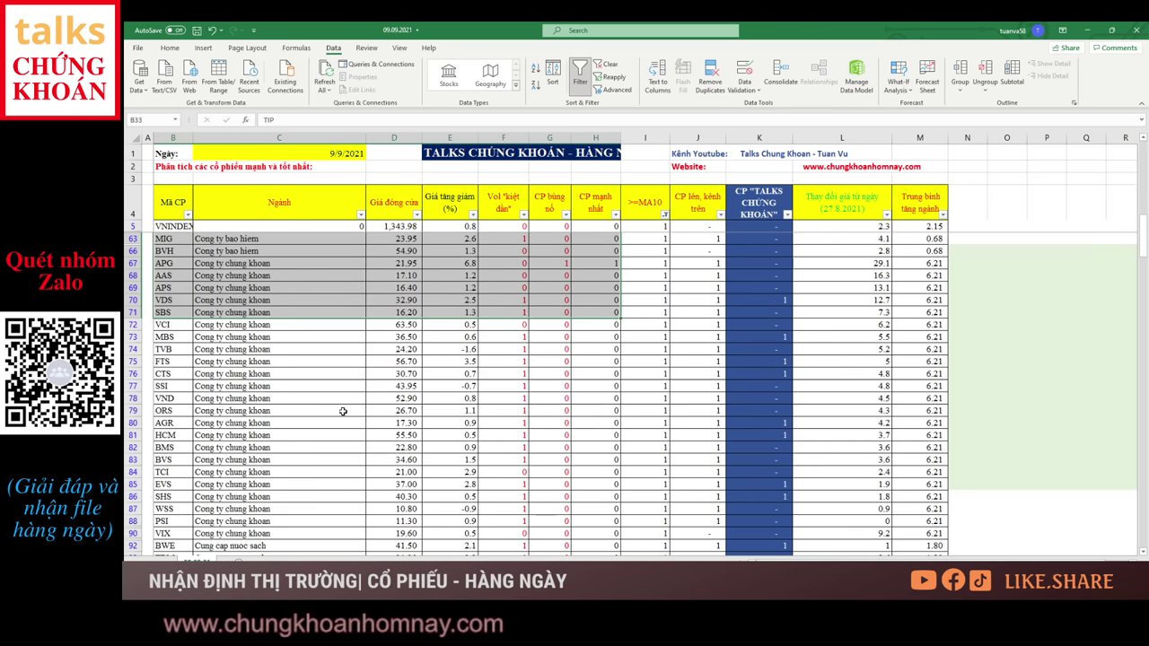
mouse_move(179, 264)
mouse_down()
mouse_move(529, 489)
mouse_move(669, 545)
mouse_up()
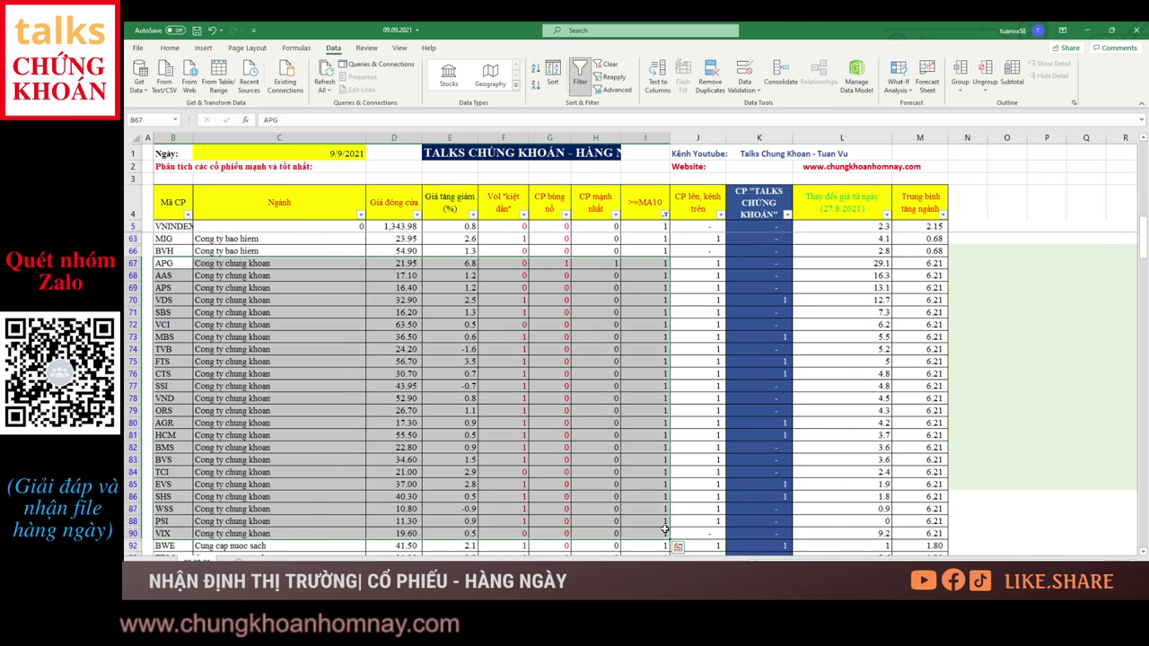
scroll(471, 470, down, 10)
drag(195, 286, 561, 522)
scroll(283, 479, down, 7)
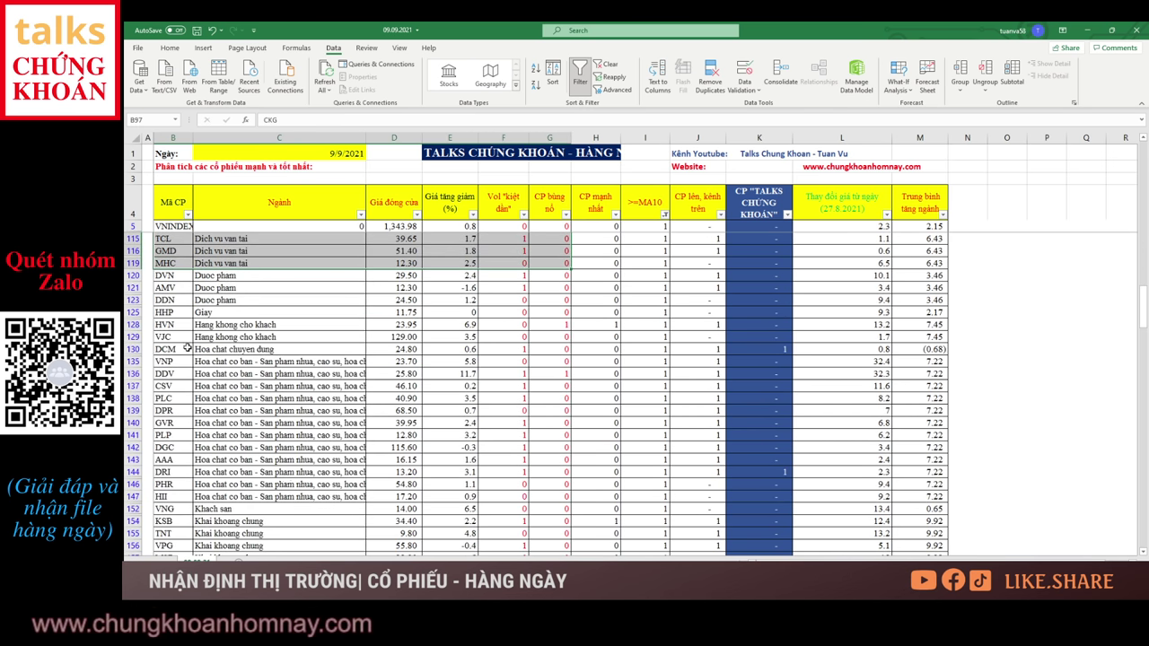
drag(186, 349, 388, 385)
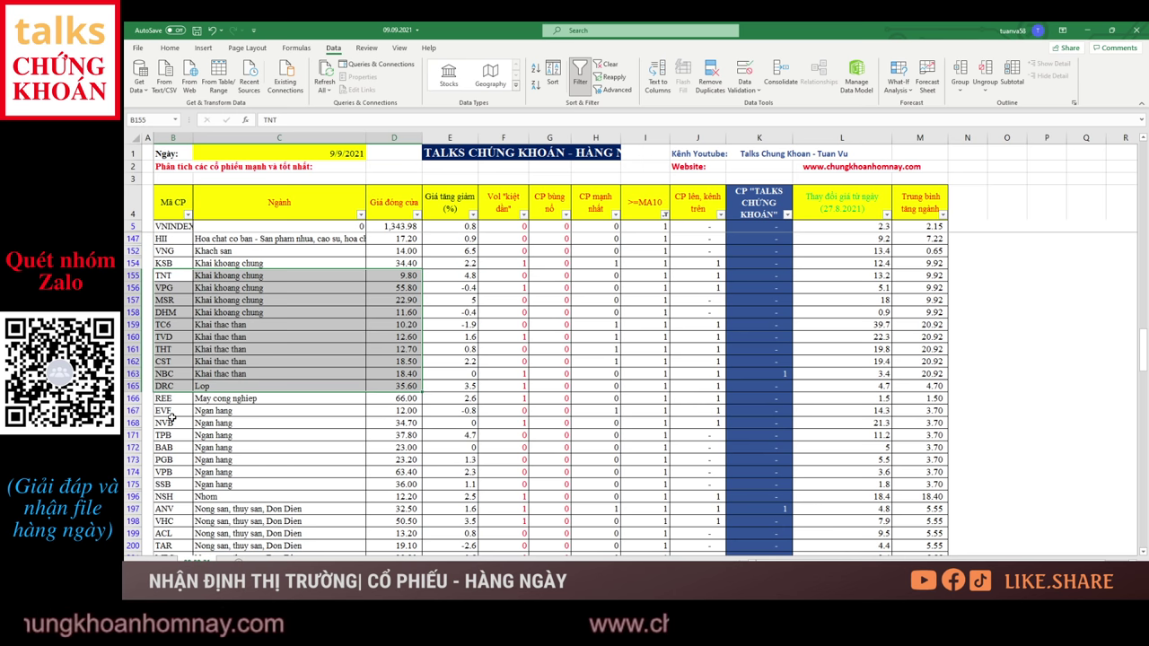
drag(170, 416, 363, 482)
scroll(256, 344, down, 5)
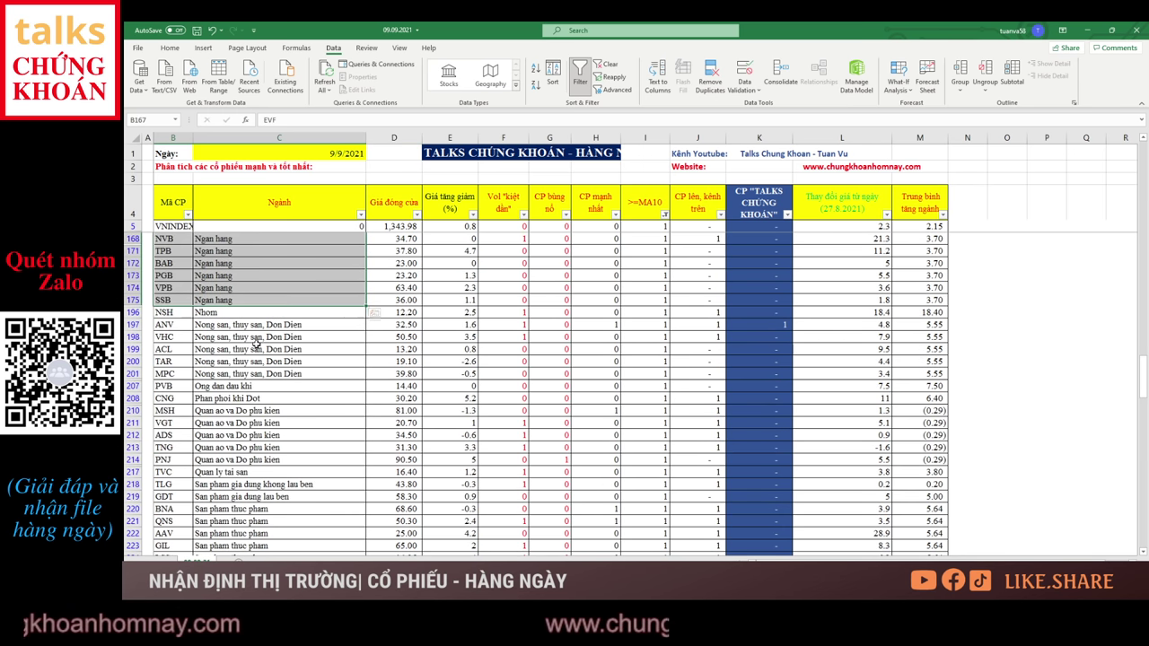
drag(178, 325, 467, 511)
scroll(441, 406, down, 12)
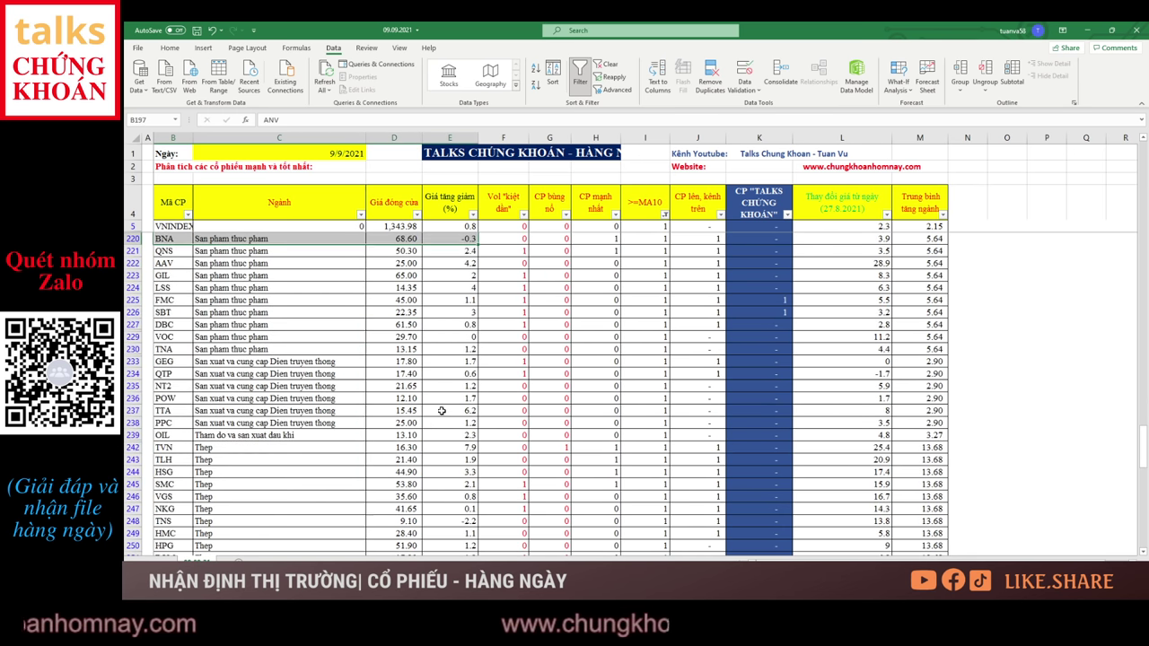
scroll(202, 381, up, 3)
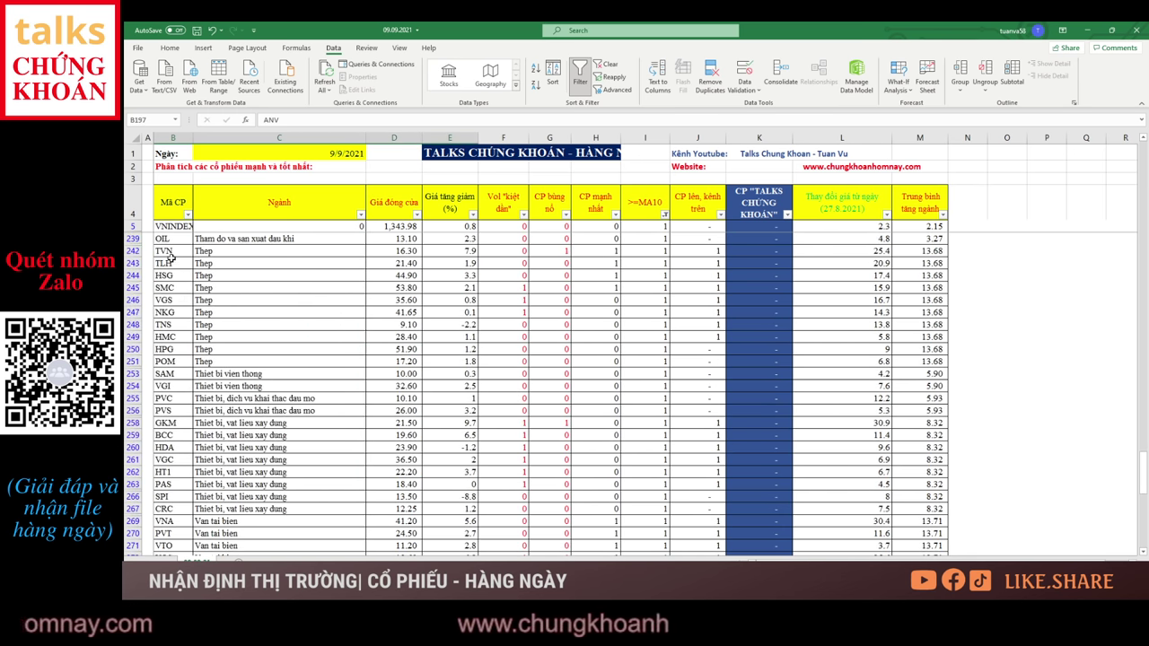
drag(171, 262, 319, 413)
scroll(320, 462, down, 10)
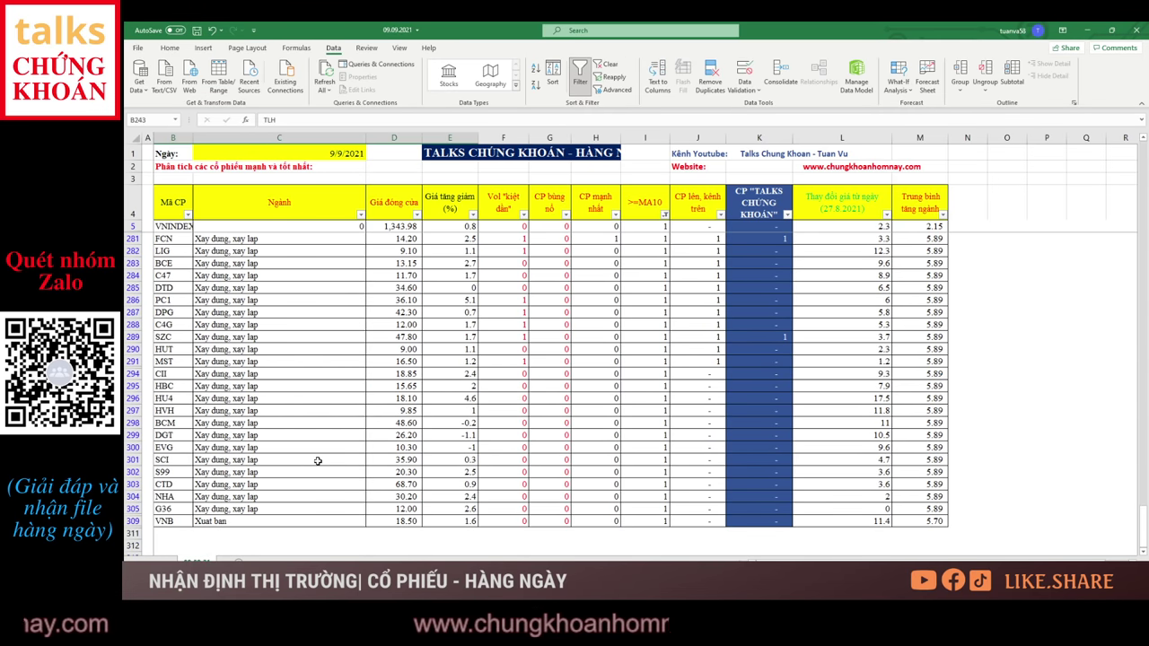
click(229, 314)
scroll(760, 351, up, 15)
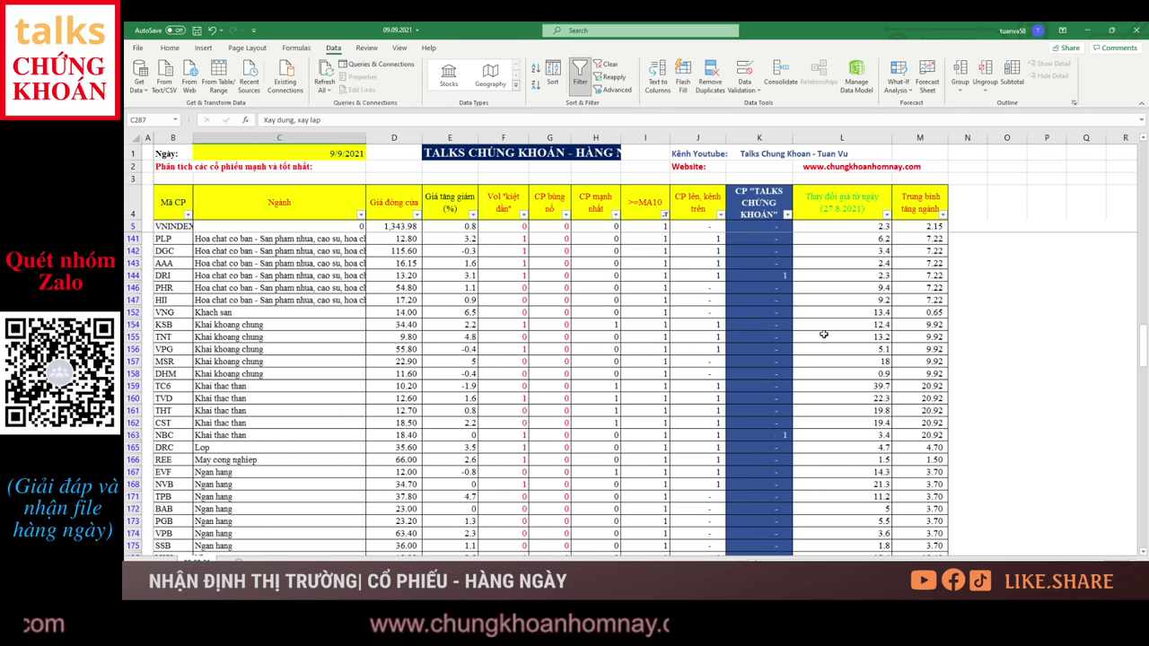
scroll(823, 334, up, 15)
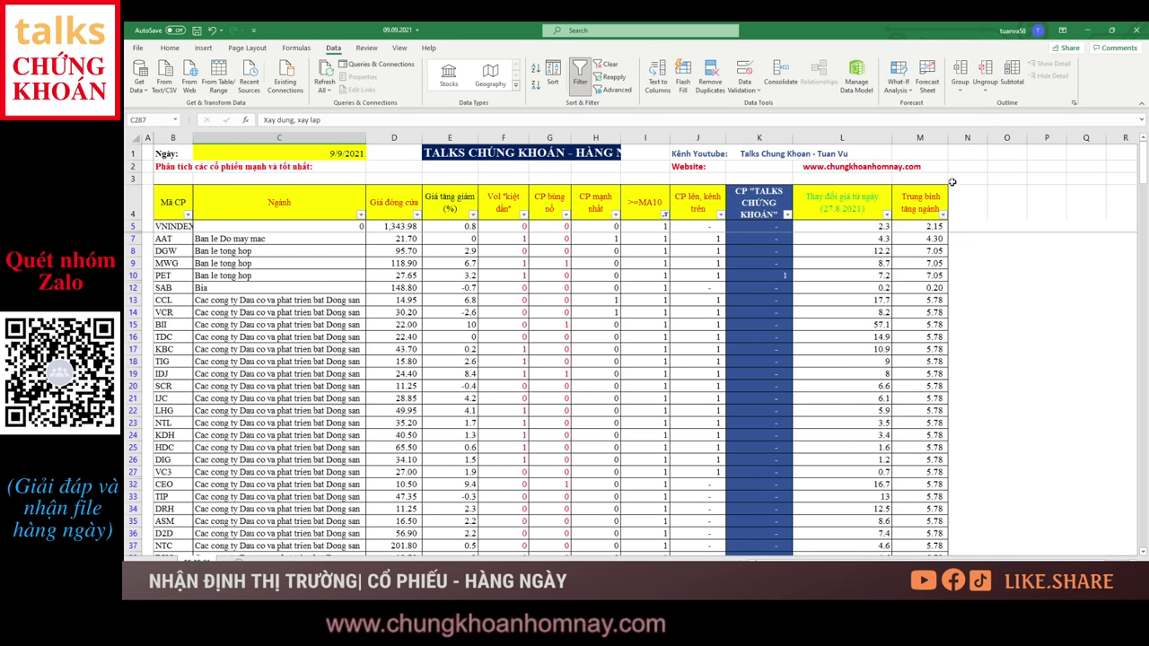
Step: Apply a "greater than or equal to" number filter to the "Trung bình tăng ngành" column
click(941, 213)
mouse_move(857, 312)
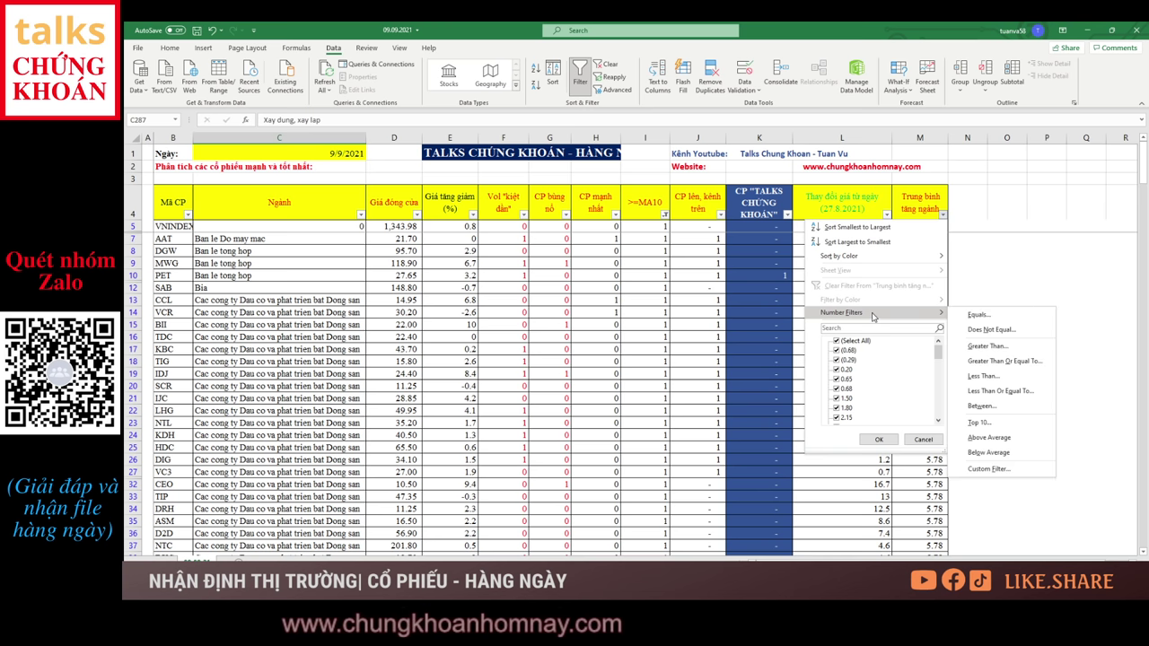
click(969, 361)
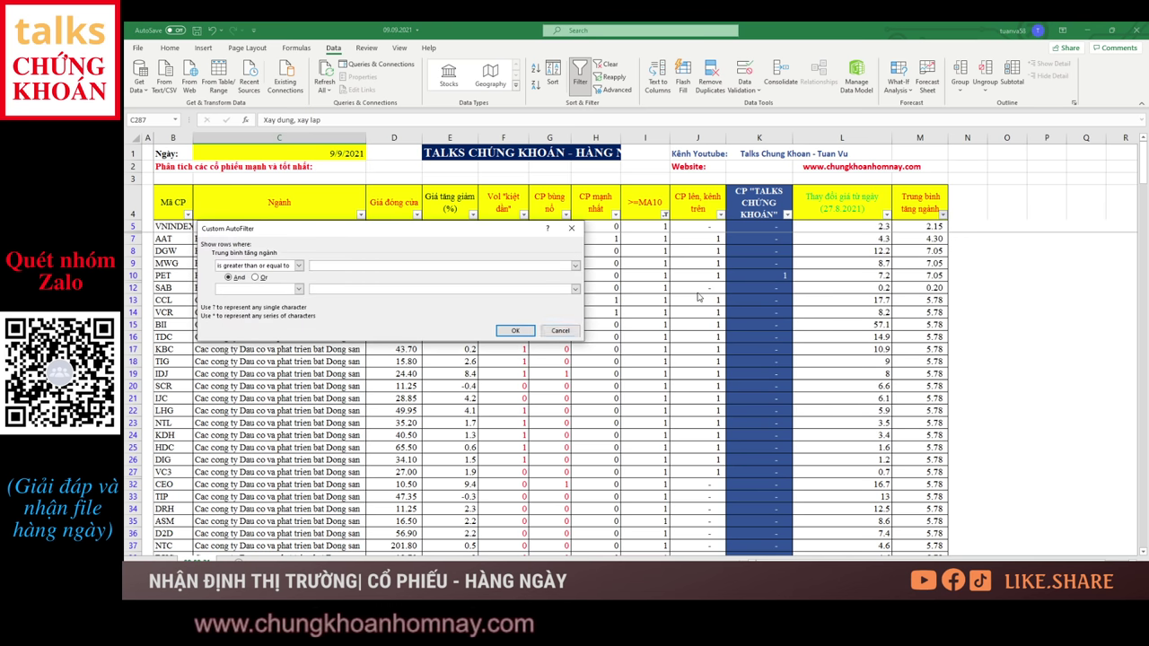
key(Return)
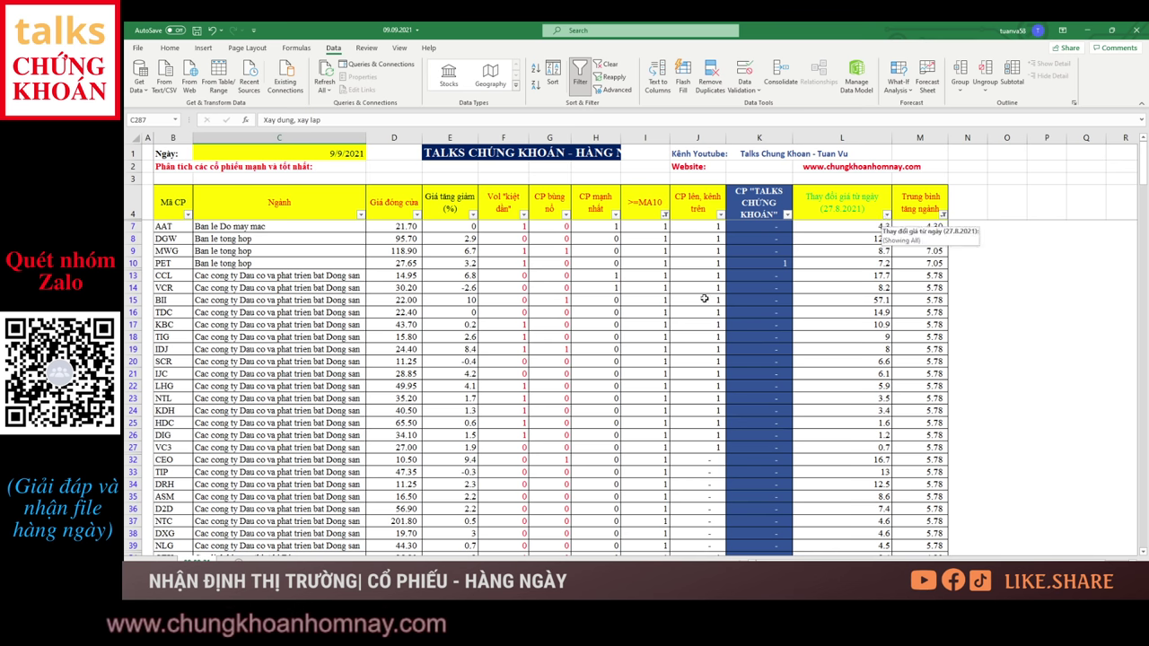
Step: Filter the "Thay đổi giá từ ngày (27.8.2021)" column to values greater than or equal to 4
click(888, 214)
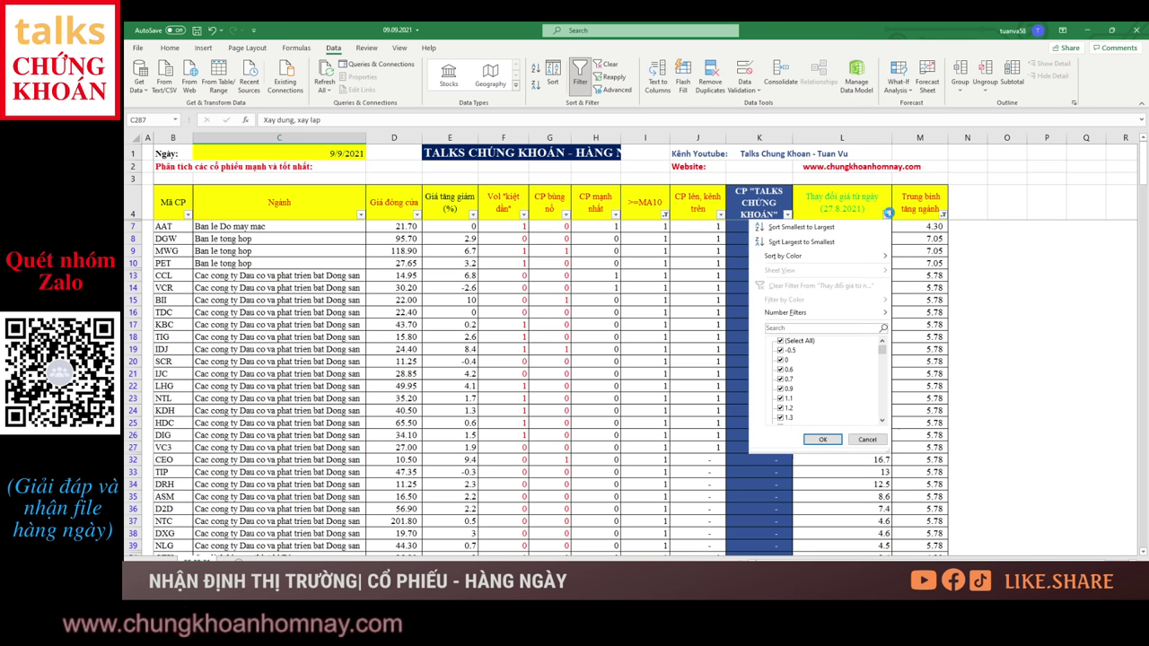
mouse_move(842, 312)
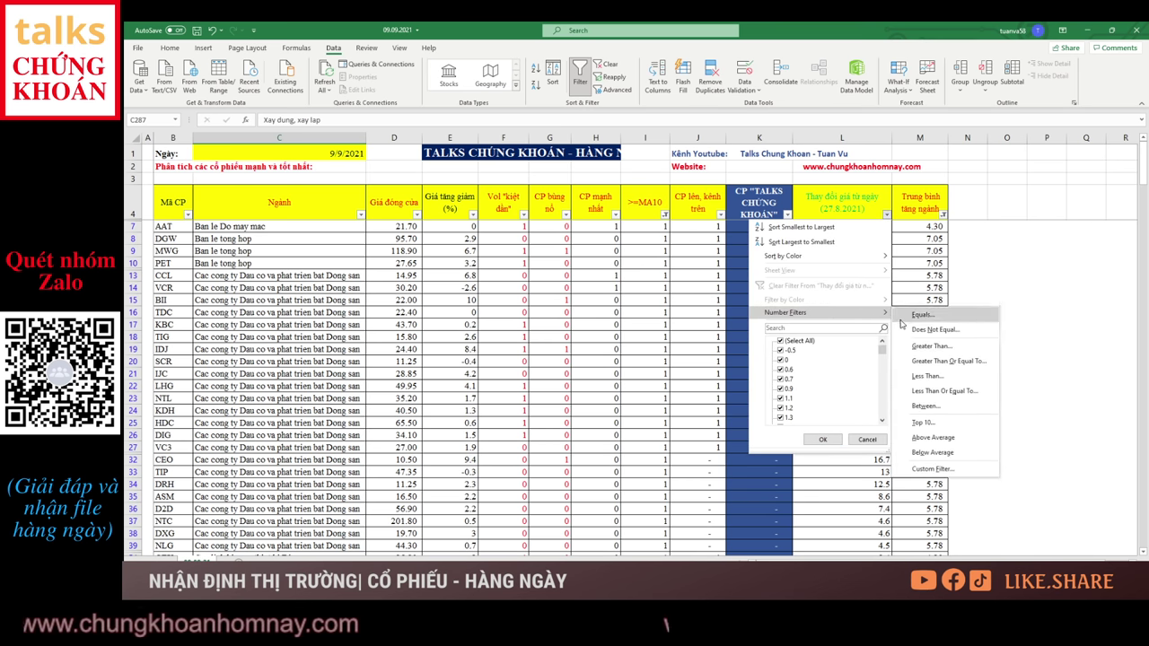
click(951, 366)
text(4)
key(Return)
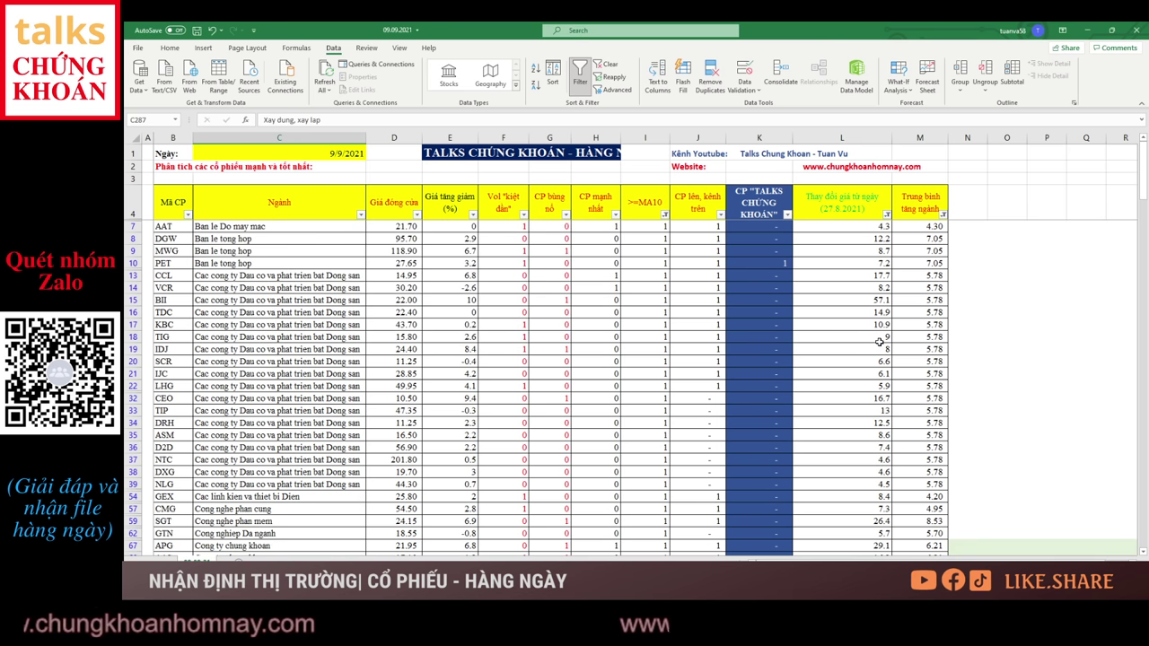
Step: Examine the stocks that meet the MA10, price change and sector average filters throughout the whole list
scroll(294, 325, down, 10)
scroll(236, 289, up, 10)
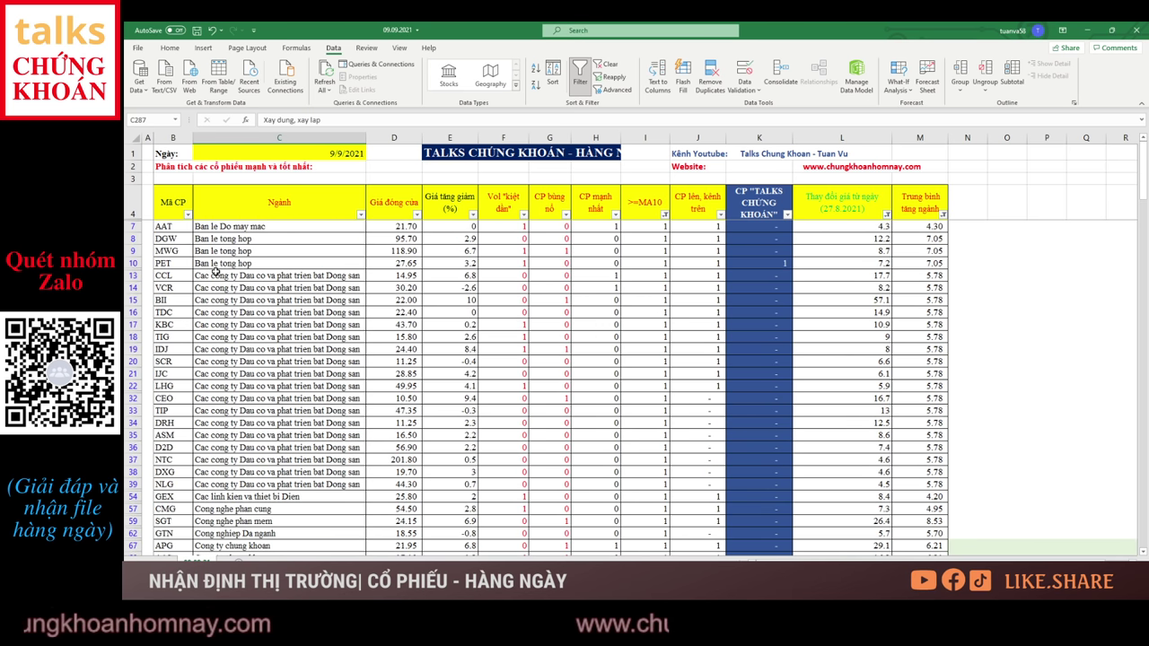
click(165, 228)
drag(166, 228, 762, 508)
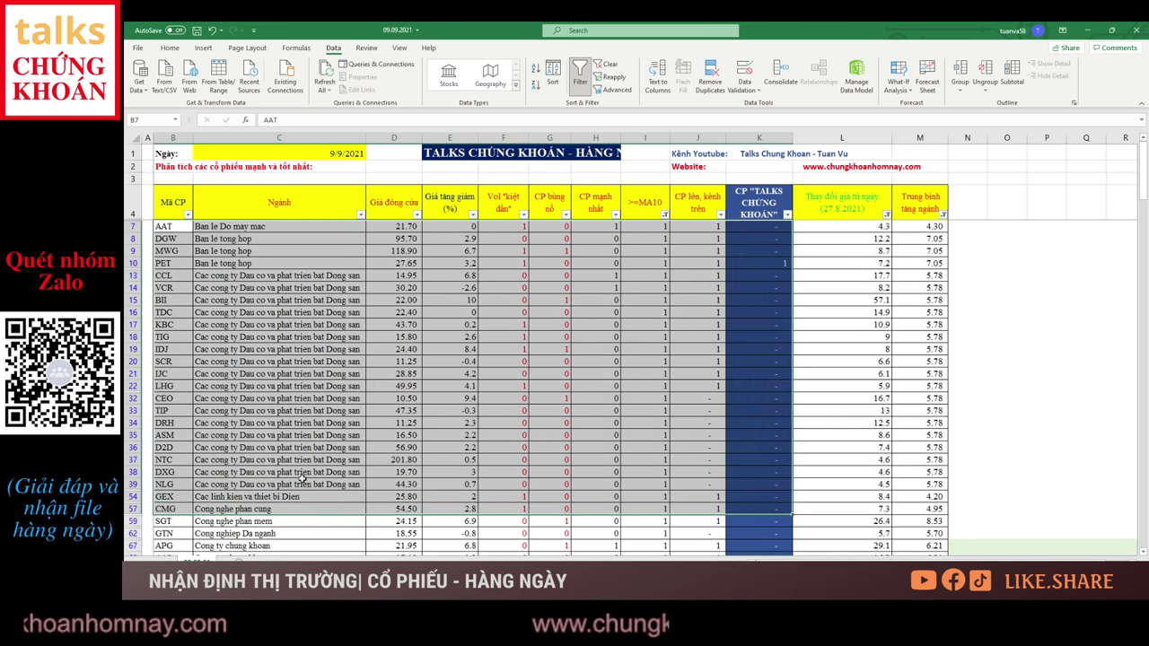
scroll(287, 462, down, 8)
scroll(281, 454, down, 20)
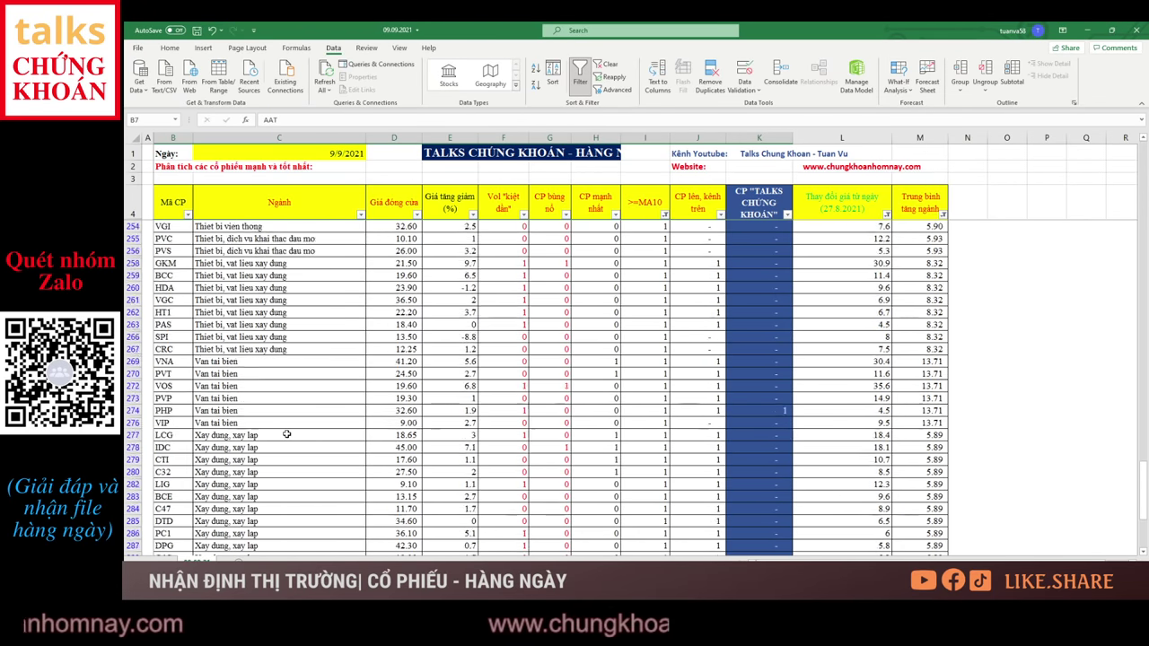
scroll(288, 432, down, 10)
scroll(305, 466, up, 20)
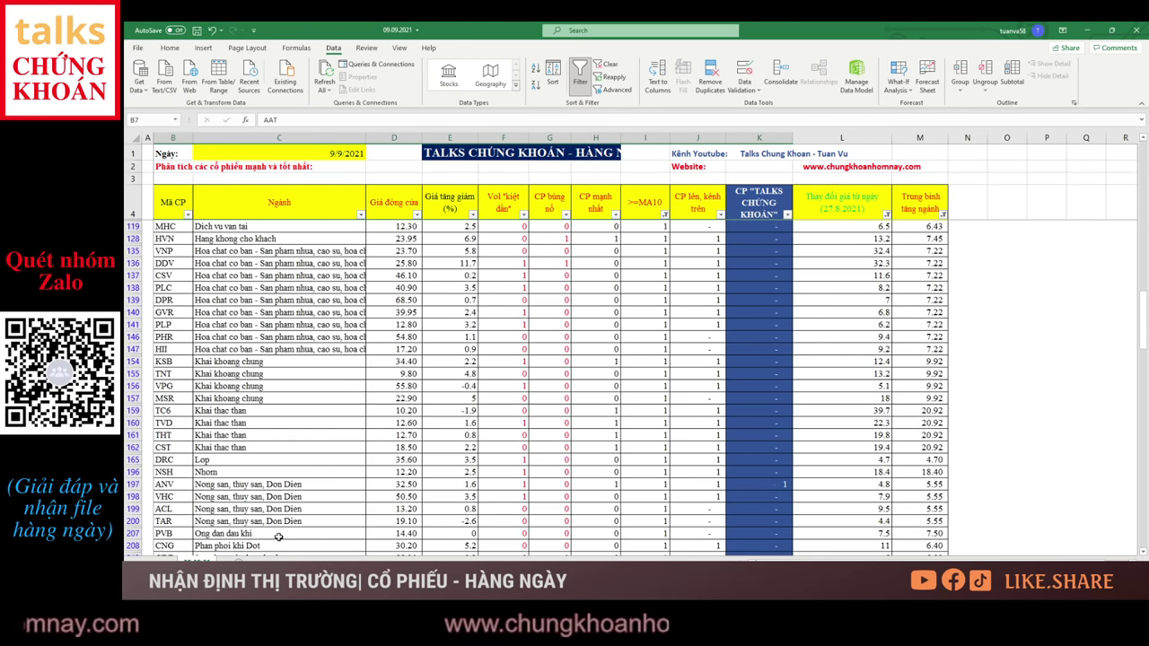
Step: Switch to the PowerPoint outline and highlight its second item, "Cổ phiếu bùng nổ"
key(alt+Tab)
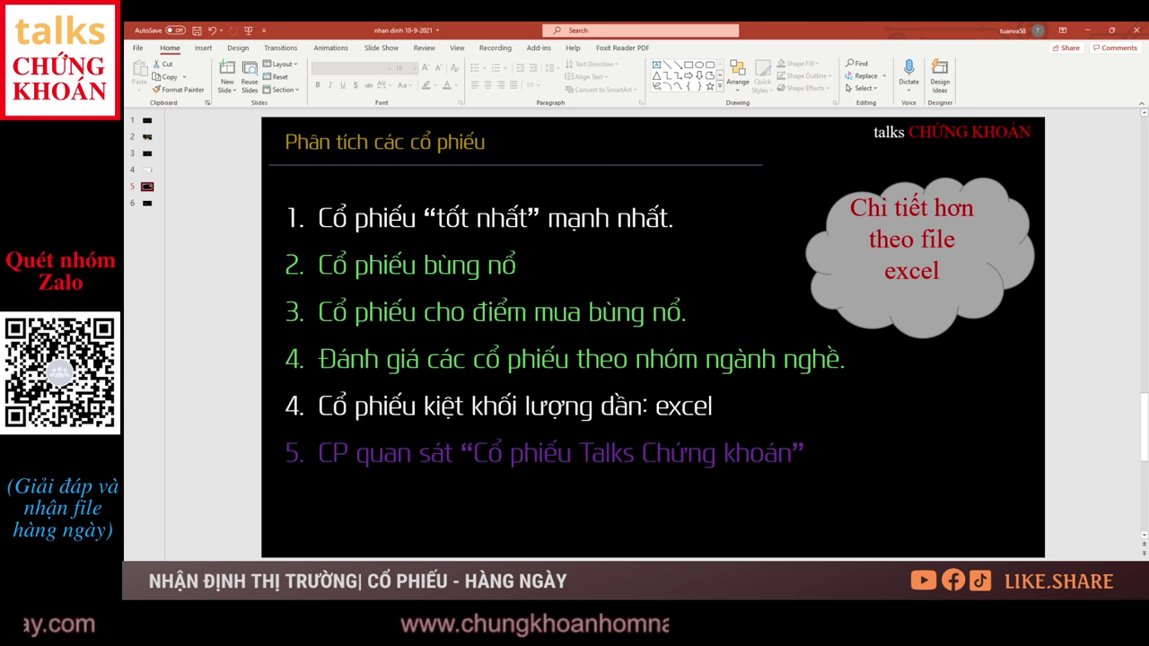
click(523, 264)
drag(523, 265, 318, 264)
click(956, 469)
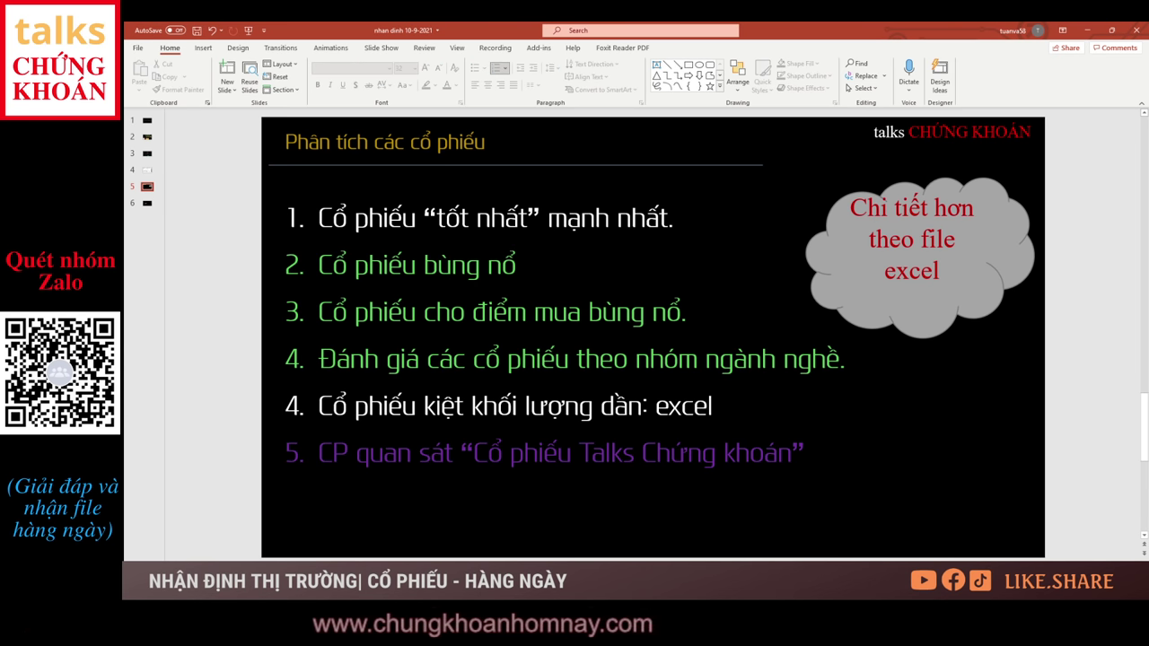
Step: Switch to the Excel sheet, clear the existing filters and filter the "CP bùng nổ" column to show only 1
key(alt+Tab)
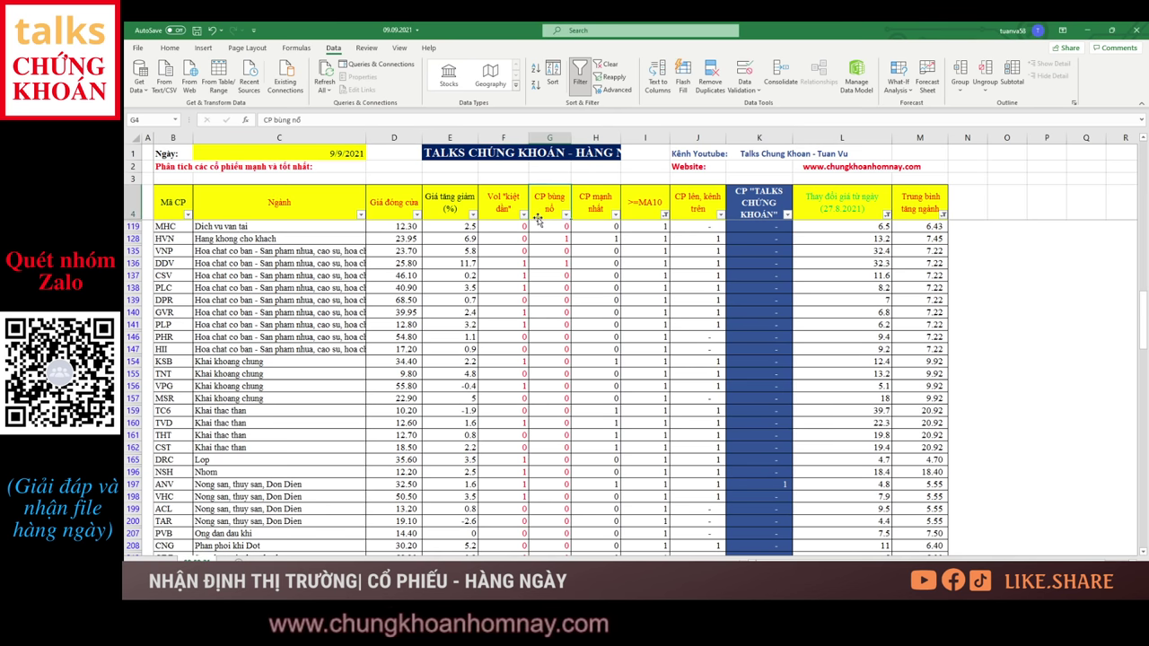
click(469, 329)
click(566, 215)
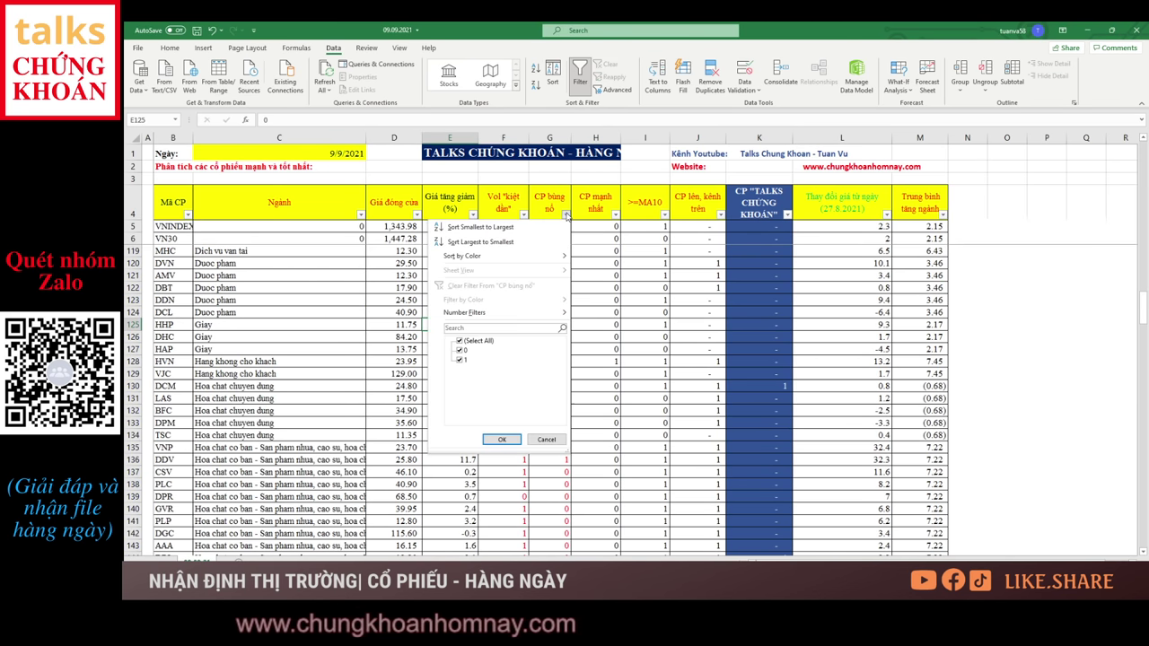
click(460, 350)
click(502, 439)
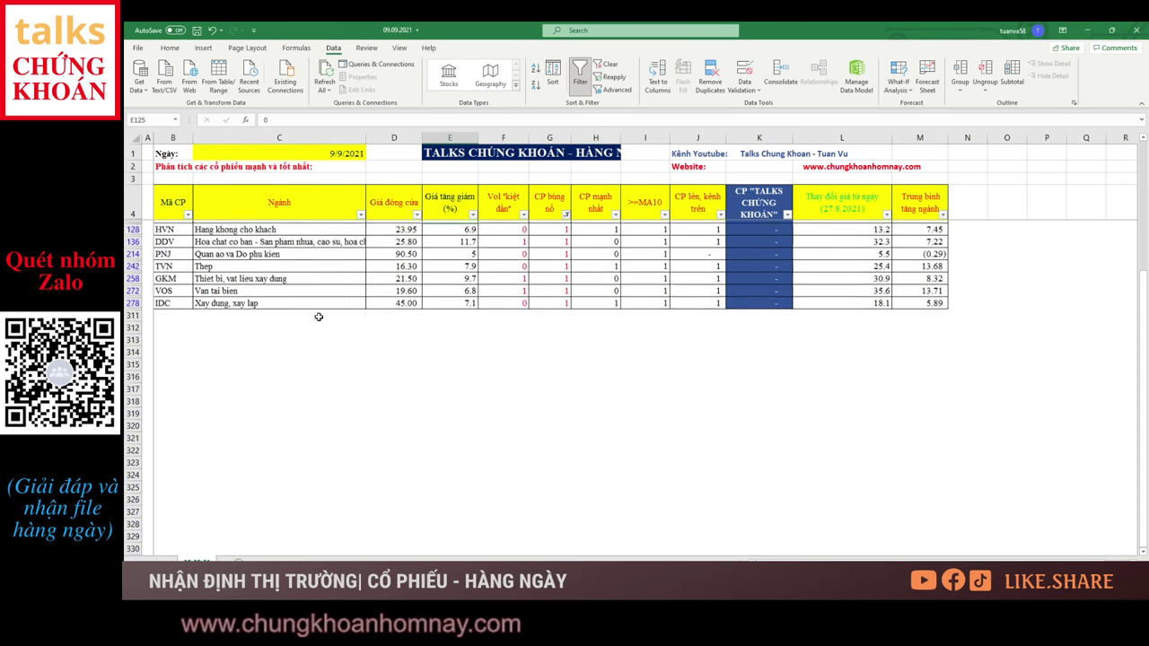
Step: Review the filtered "CP bùng nổ" stocks from MWG through IDC, highlighting their codes and sectors
scroll(317, 317, up, 3)
drag(178, 225, 453, 386)
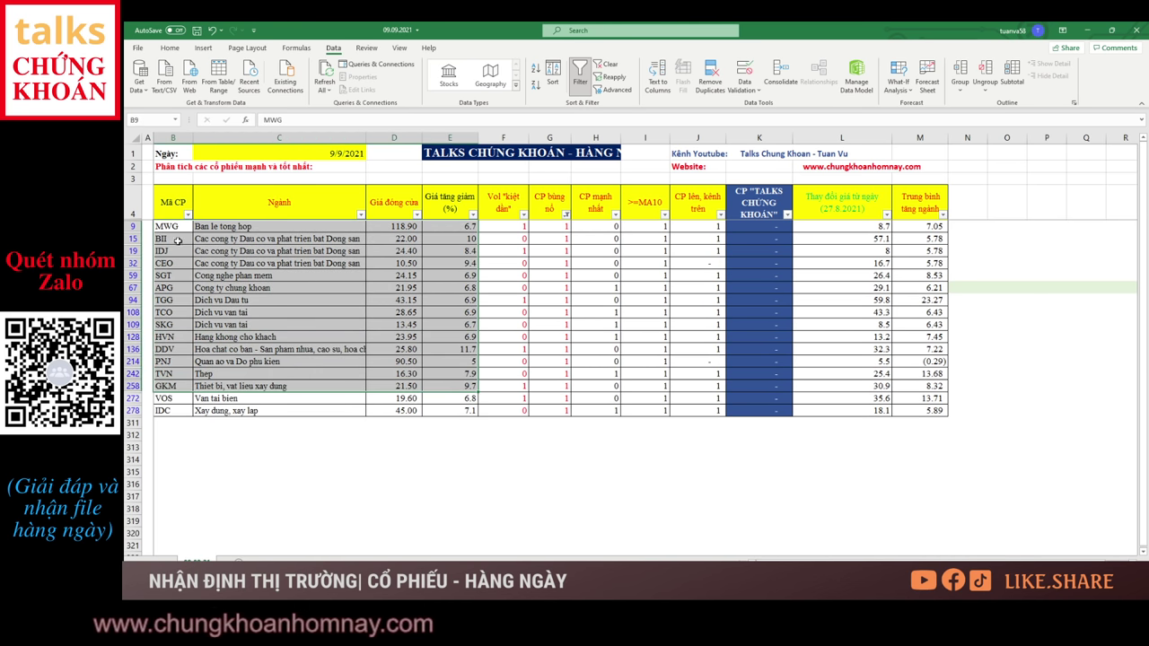
drag(179, 262, 328, 408)
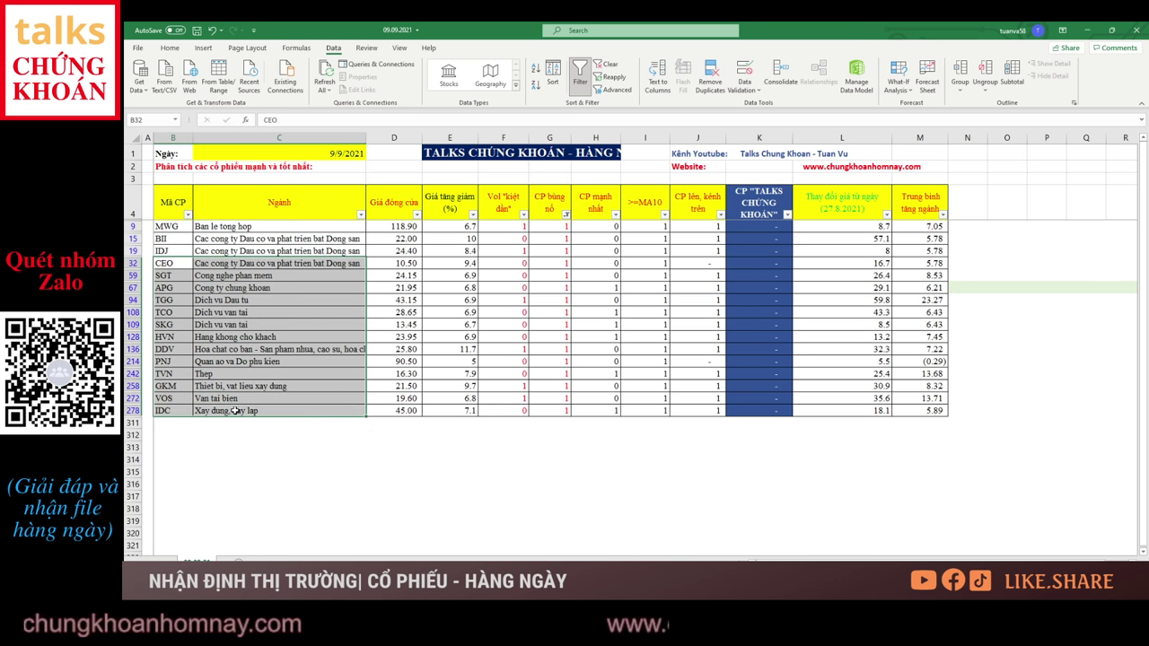
Step: Switch by way of the PowerPoint outline to the YouTube channel page and check the like ratios of the daily market videos
key(alt+Tab)
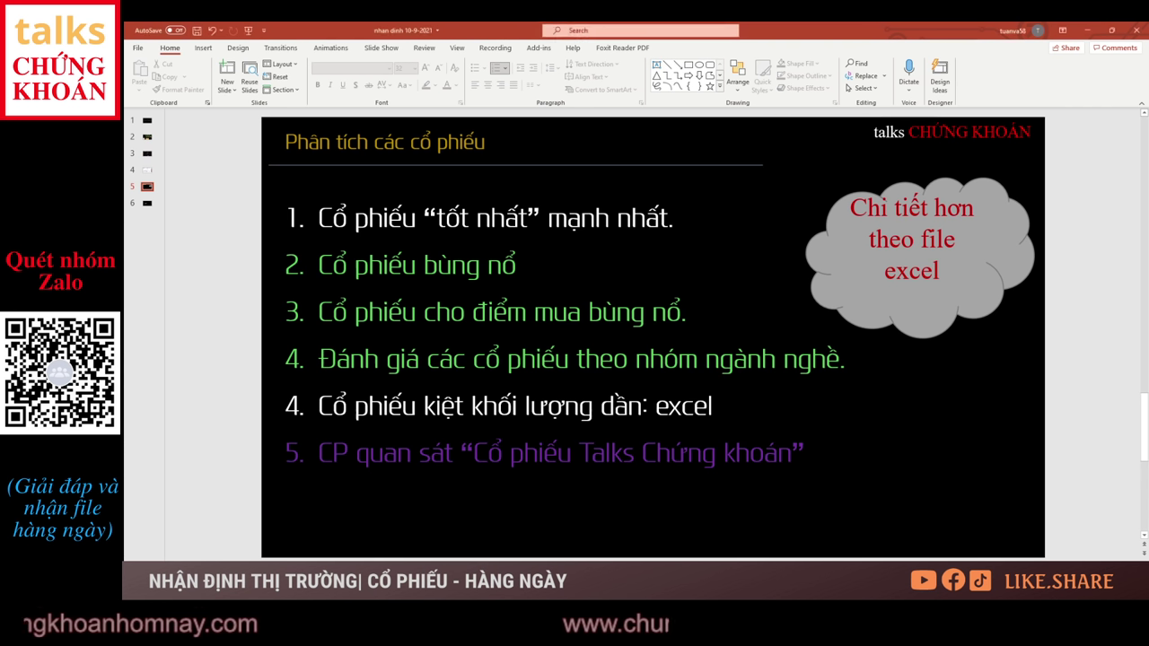
key(alt+Tab)
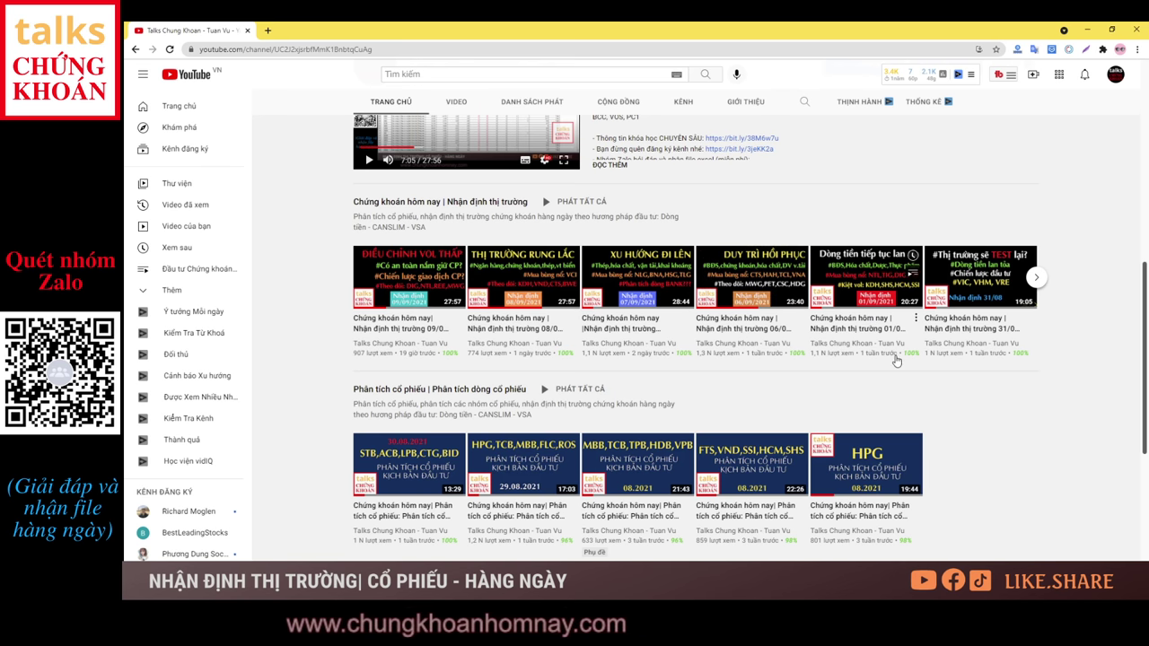
mouse_move(908, 361)
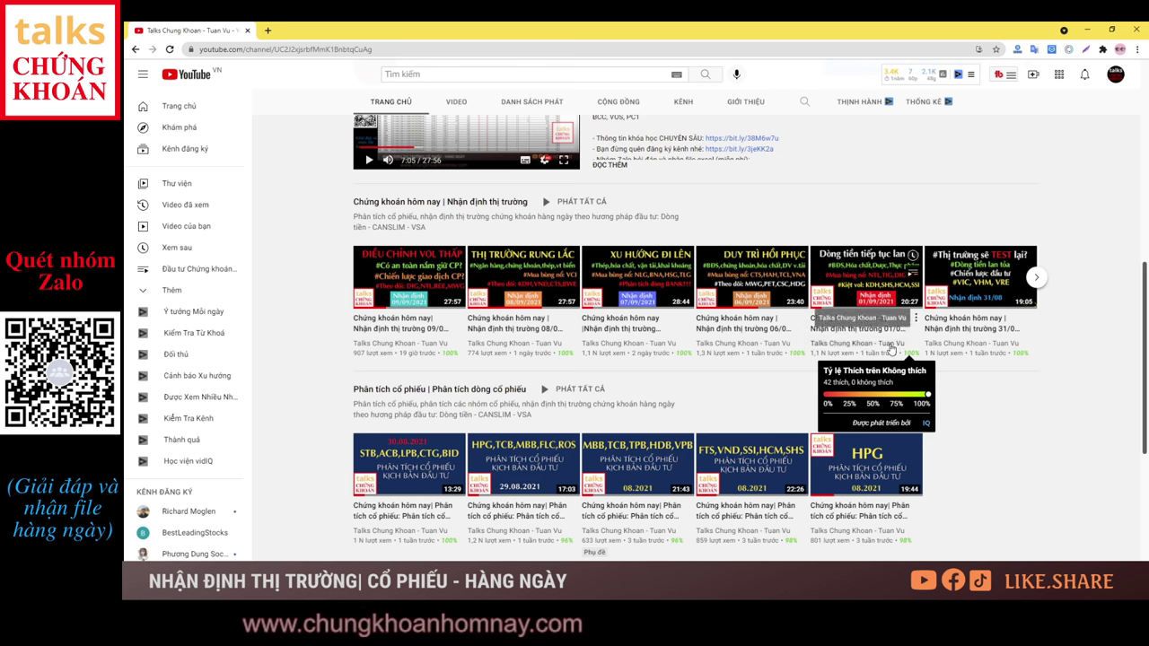
mouse_move(797, 354)
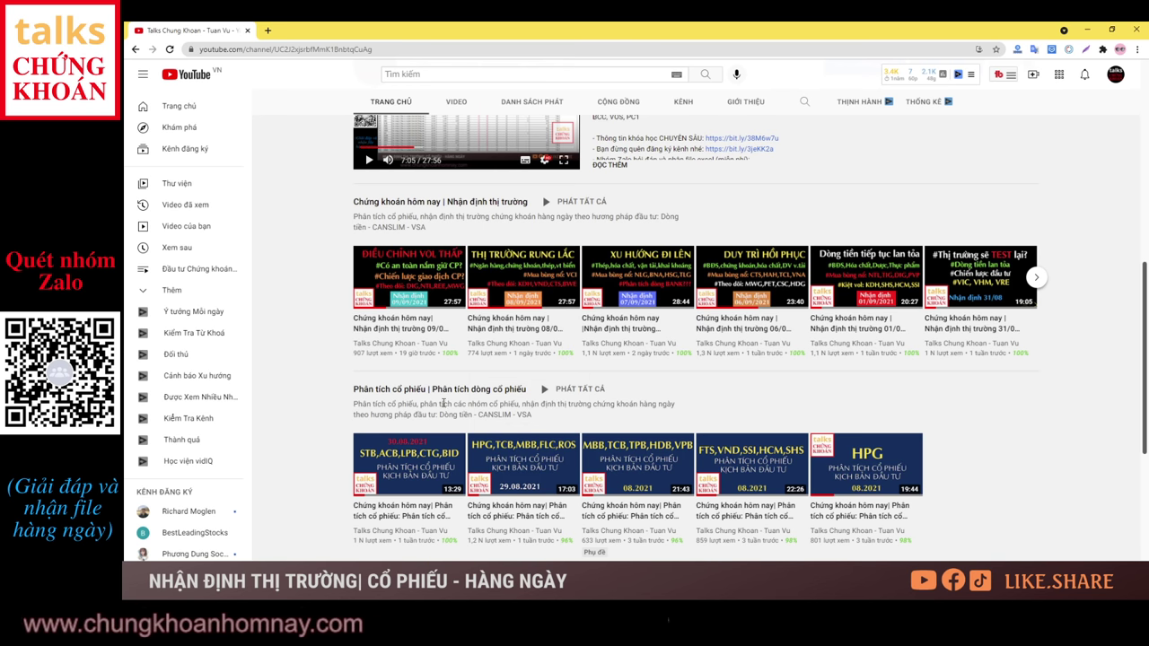
mouse_move(450, 353)
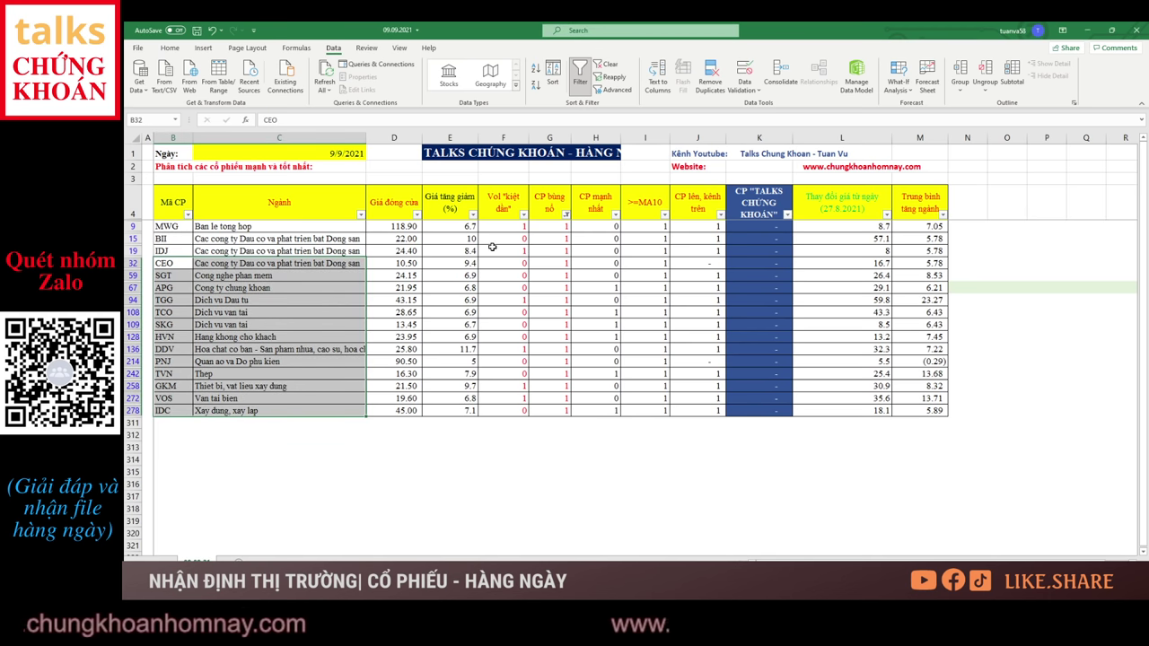
Step: Switch to the Excel sheet and highlight the whole filtered table, including its header row
drag(190, 193, 975, 468)
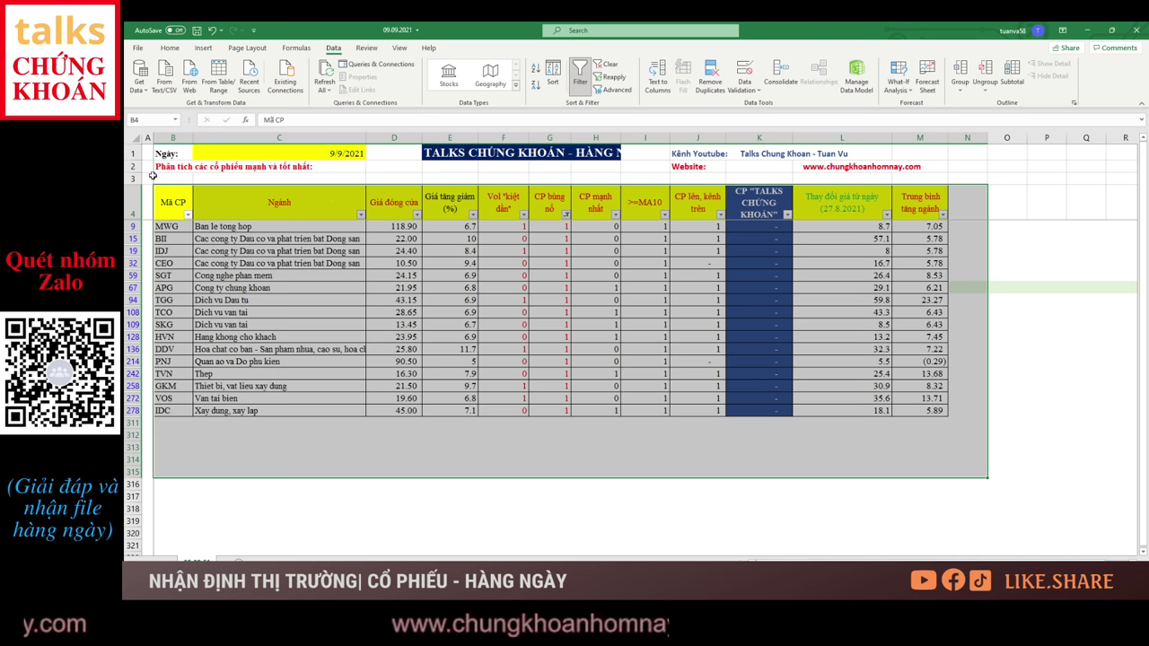
drag(157, 177, 987, 482)
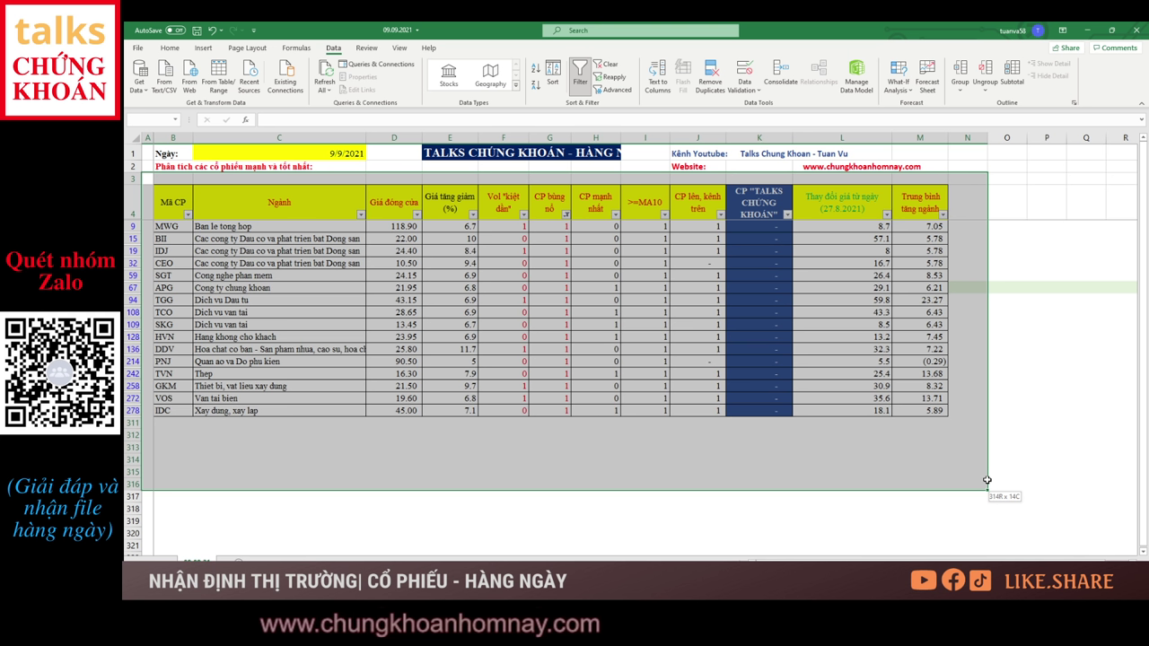
drag(987, 481, 986, 481)
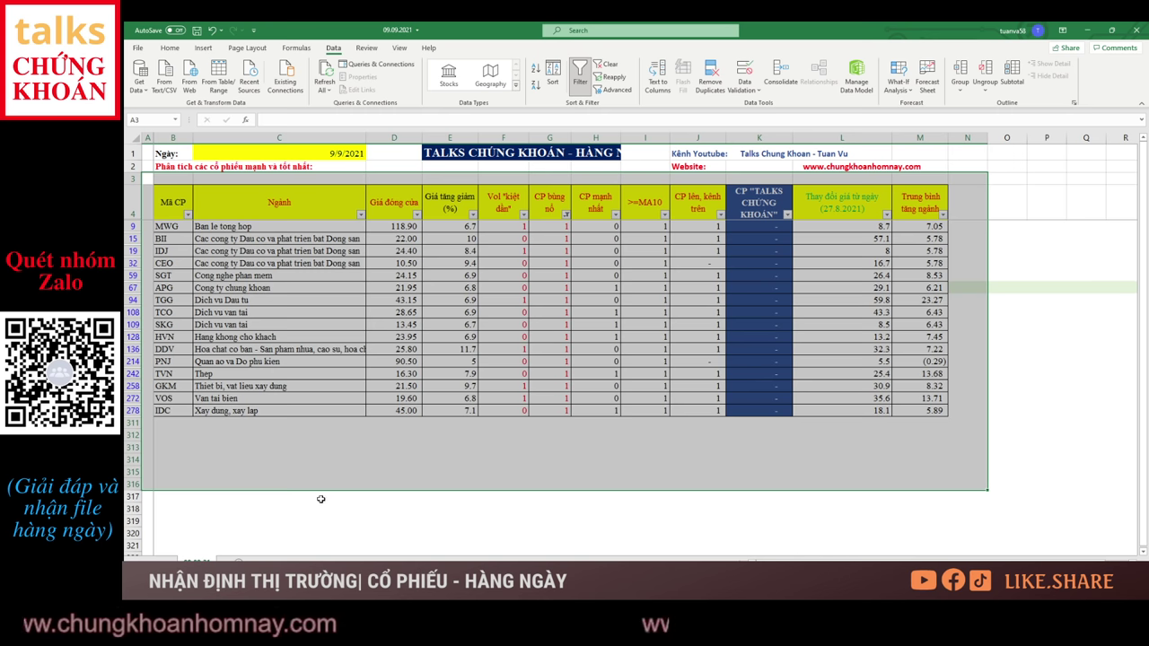
Step: Switch to the PowerPoint outline and highlight its third item, "Cổ phiếu cho điểm mua bùng nổ"
click(334, 601)
drag(692, 311, 319, 312)
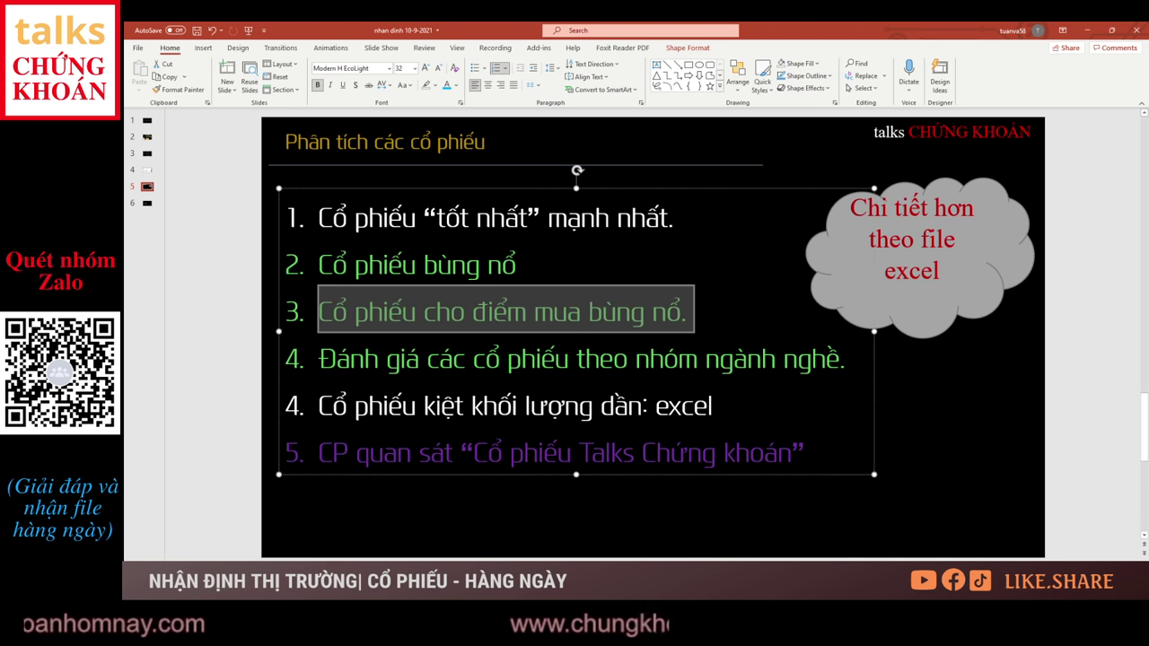
key(alt+Tab)
click(237, 600)
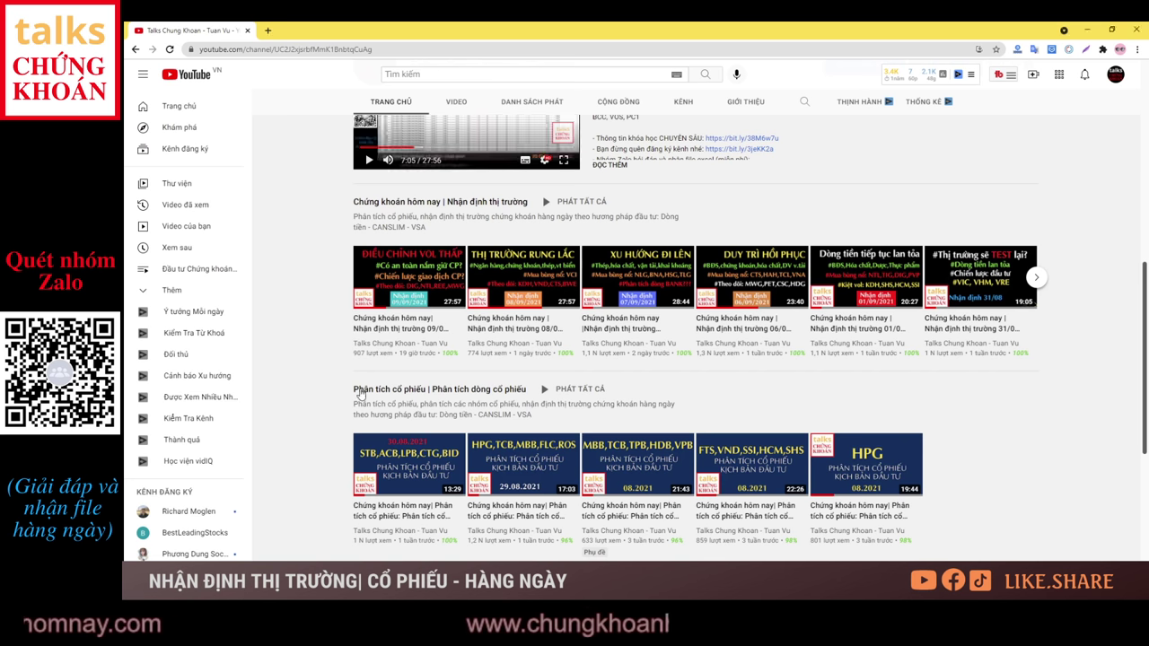
key(alt+Tab)
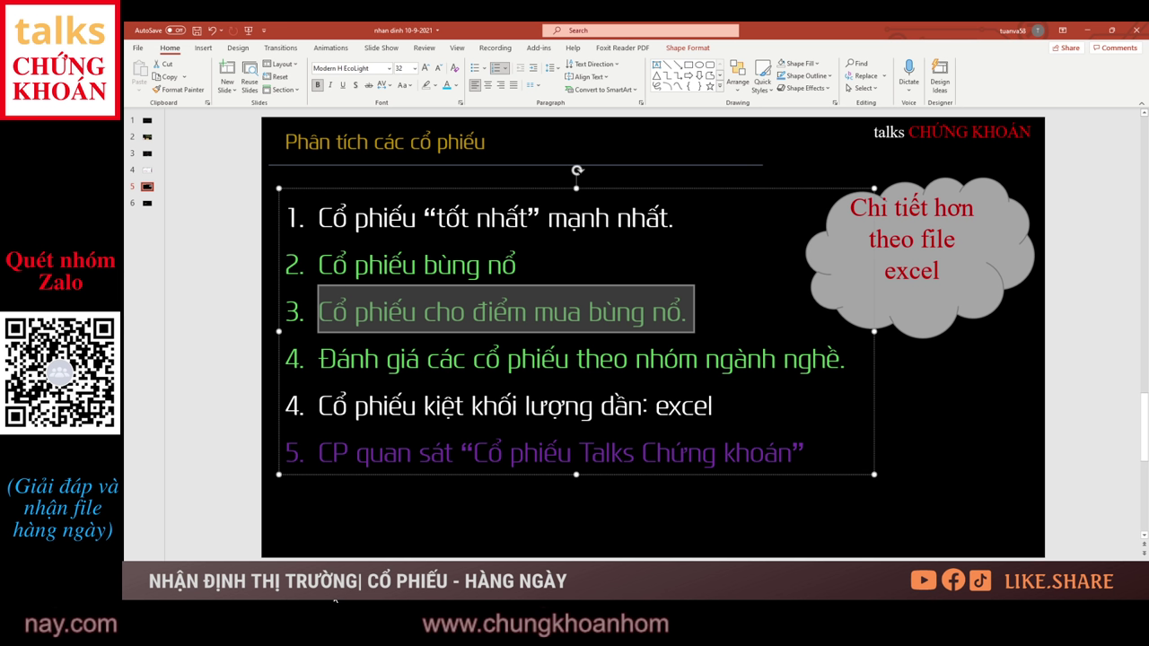
Step: Switch to AmiBroker, widen the Analysis2 results and sort them by D/BV%, then by the flag column beside "bo"
key(alt+Tab)
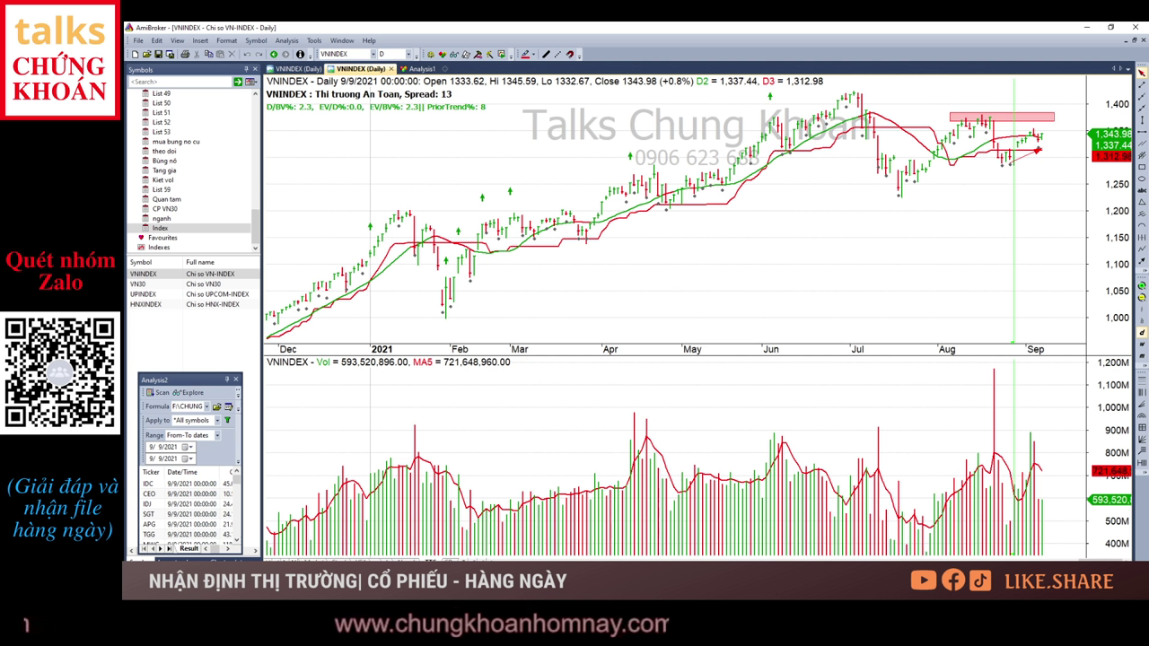
drag(241, 506, 852, 510)
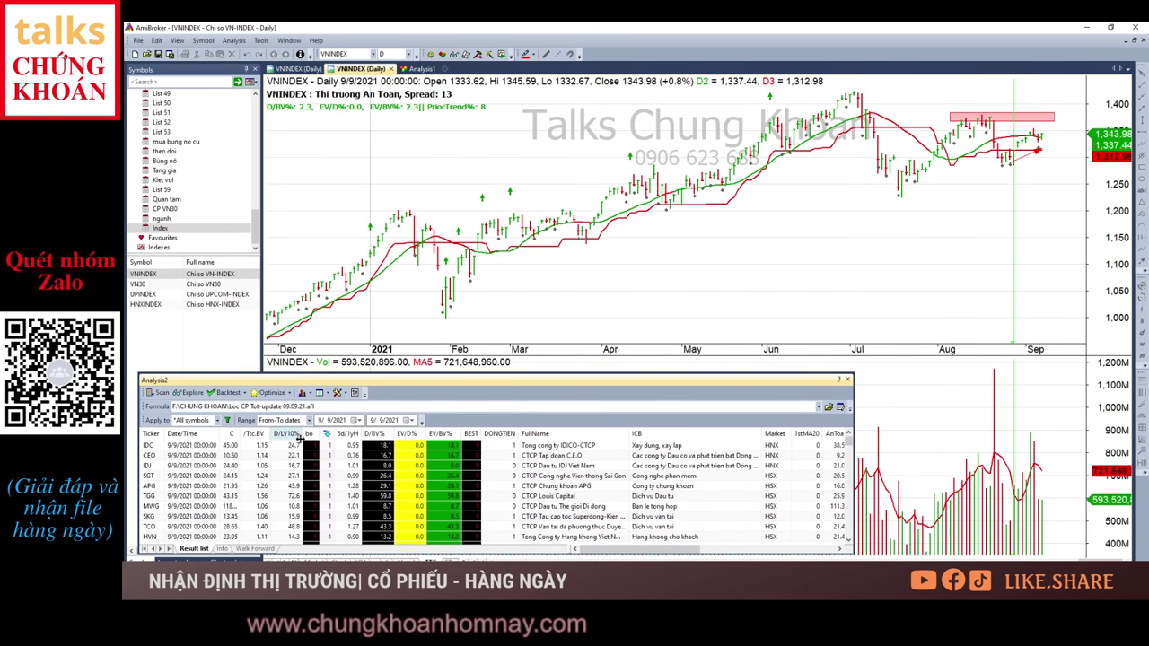
click(375, 434)
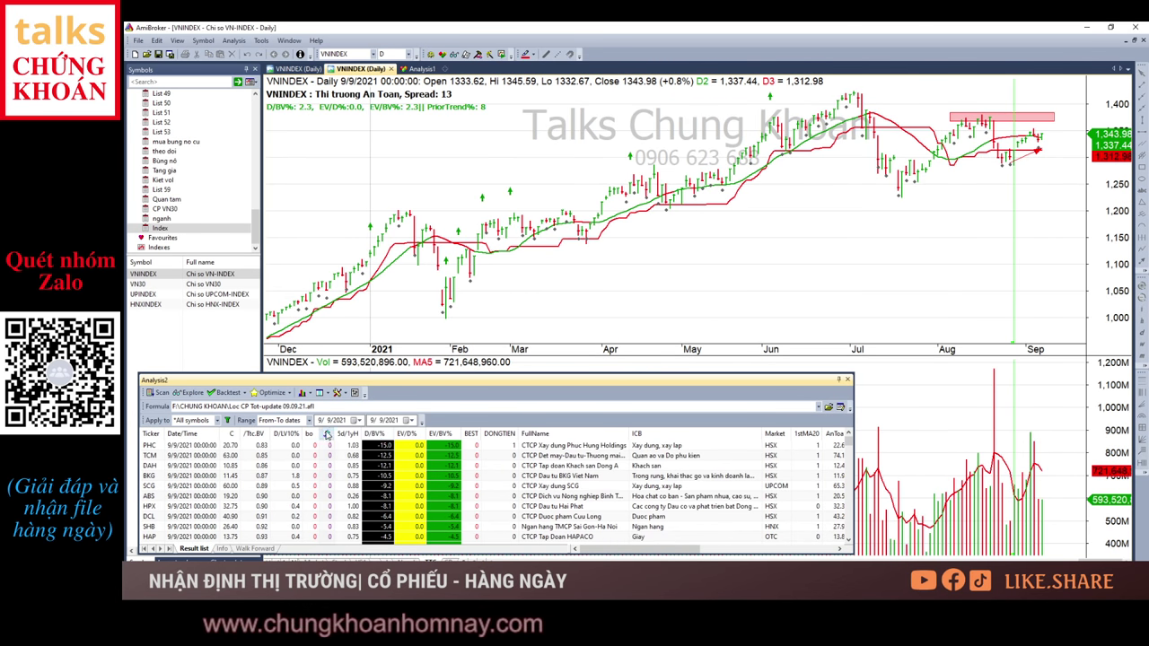
click(327, 435)
Step: Compare the daily charts of TGG and PNJ from the Analysis2 result list
click(372, 446)
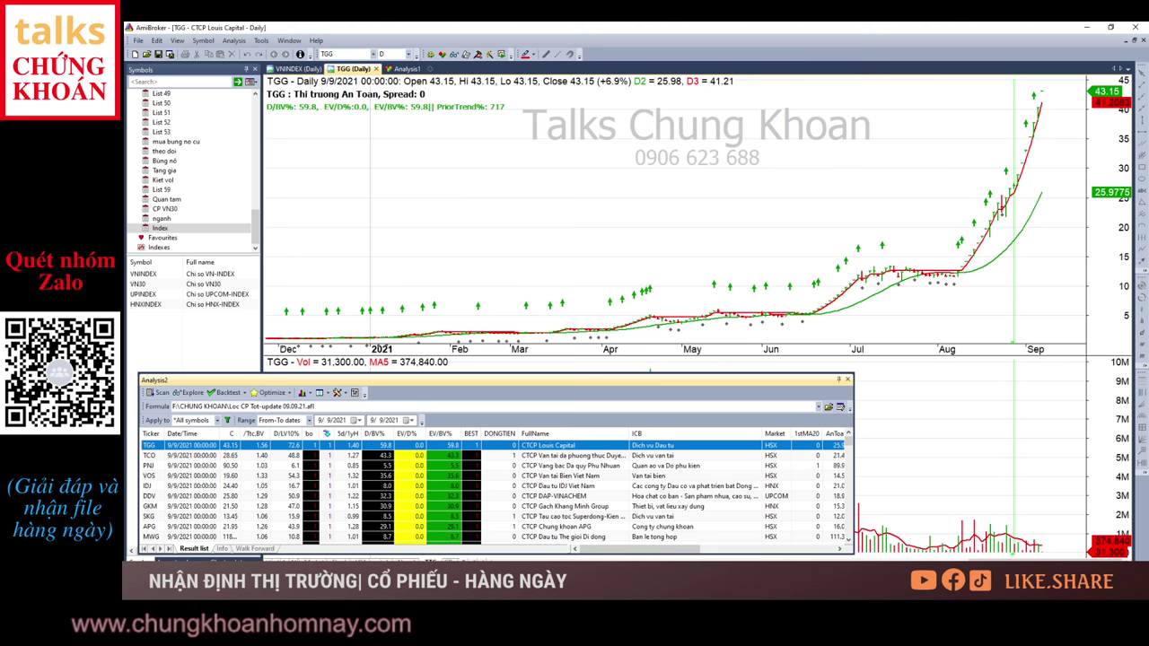
click(358, 466)
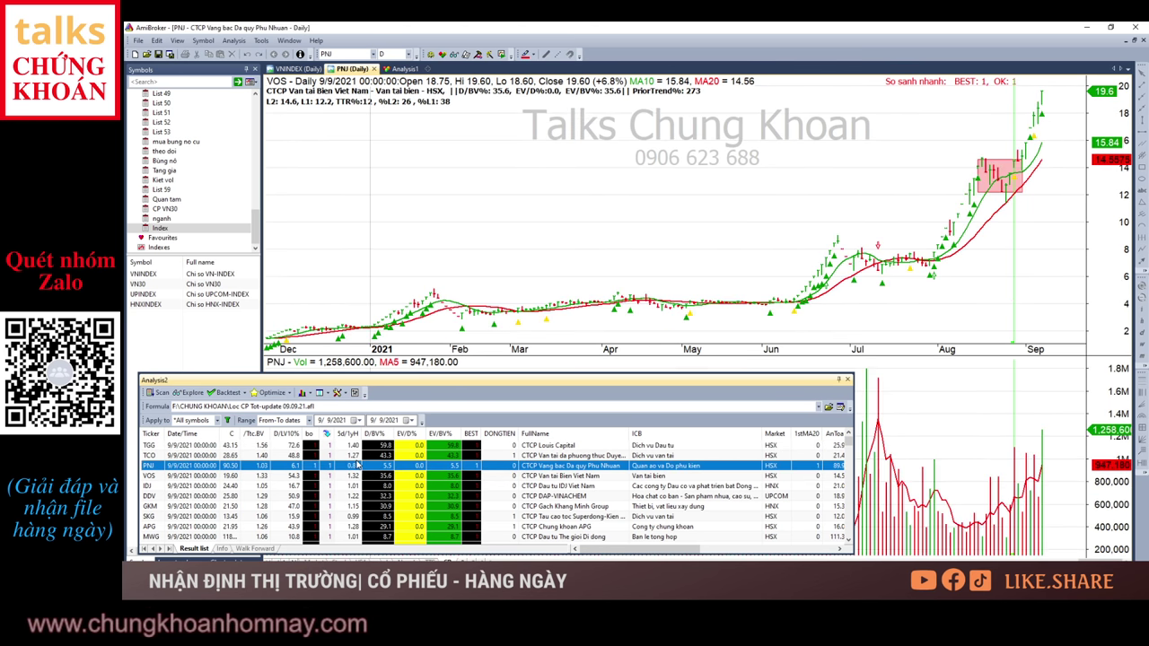
key(Up)
key(Up)
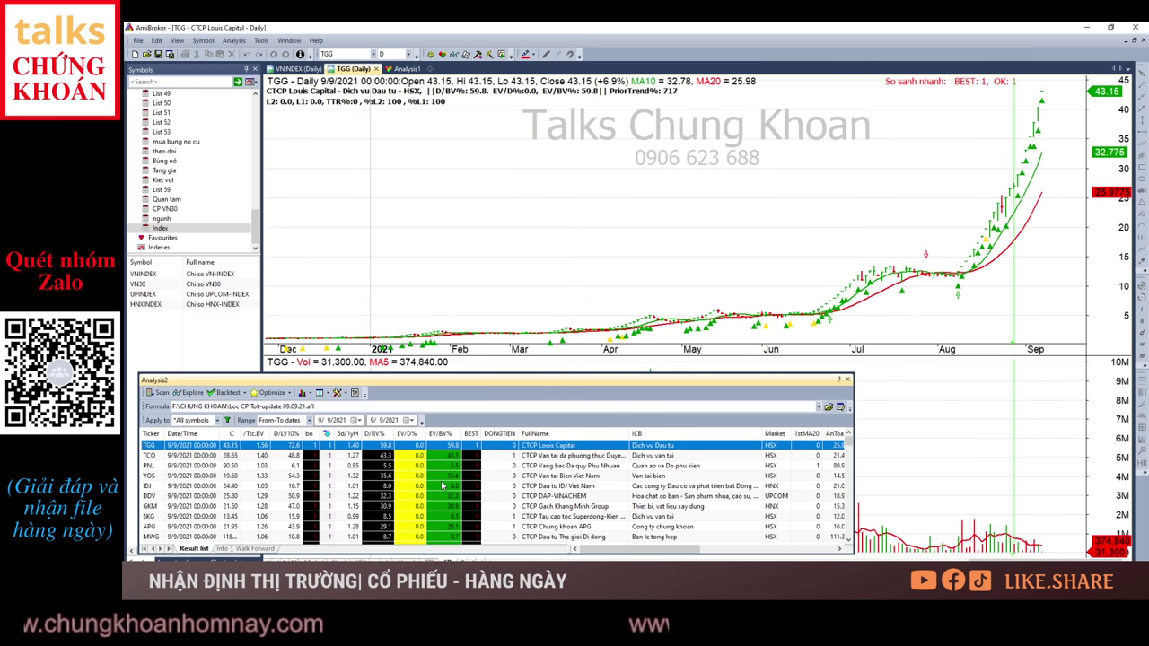
key(Down)
key(Down)
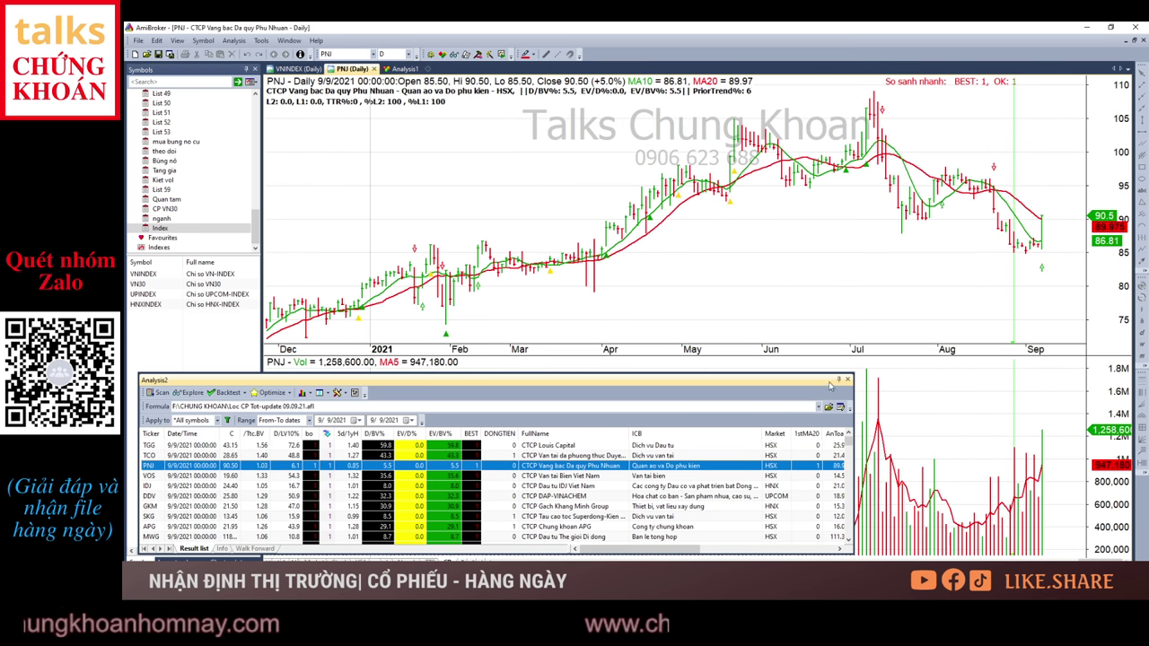
click(1051, 248)
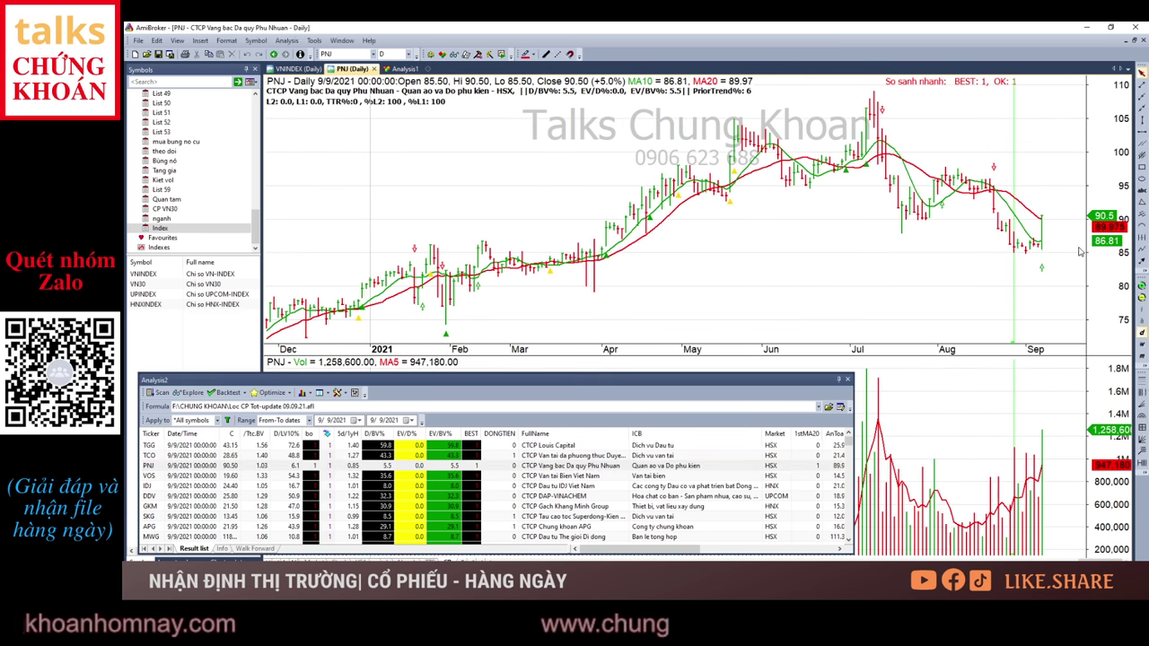
click(1142, 259)
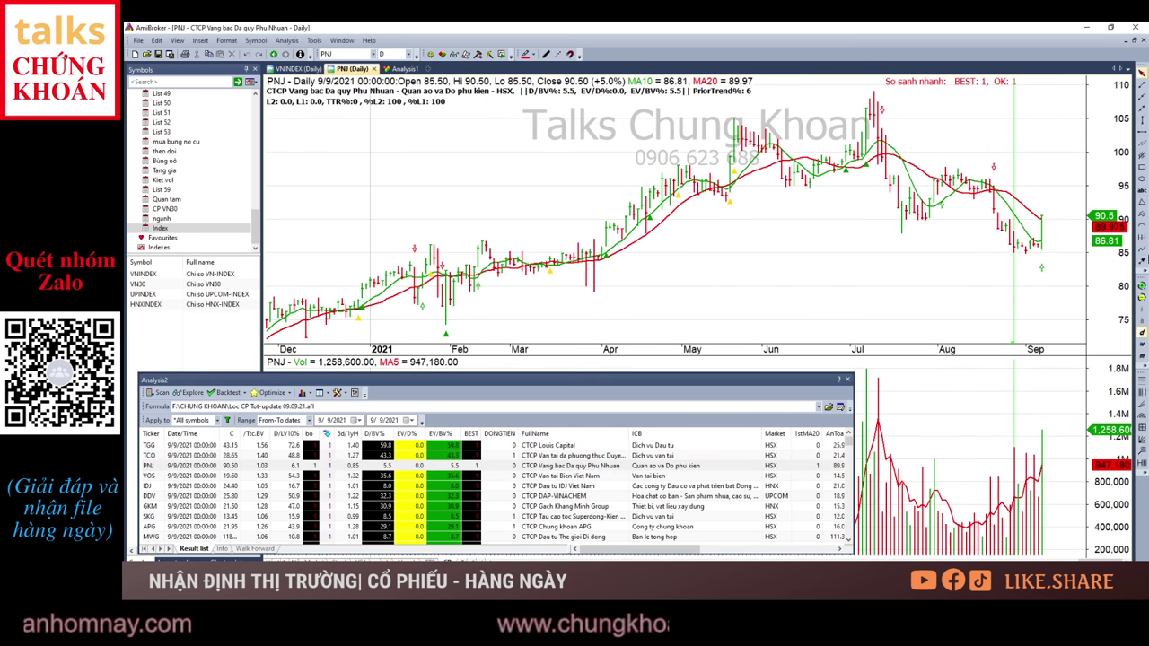
drag(917, 153, 1032, 200)
key(Delete)
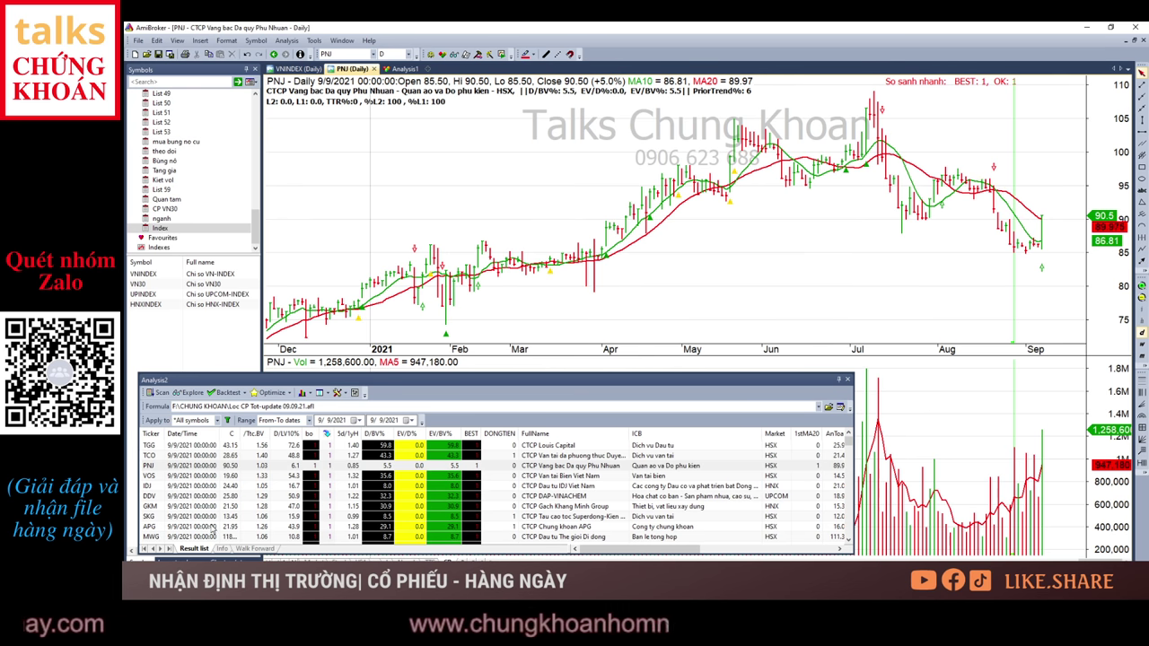
Step: View the daily charts of VOS, GKM and MWG from the Analysis2 result list
click(154, 476)
click(178, 506)
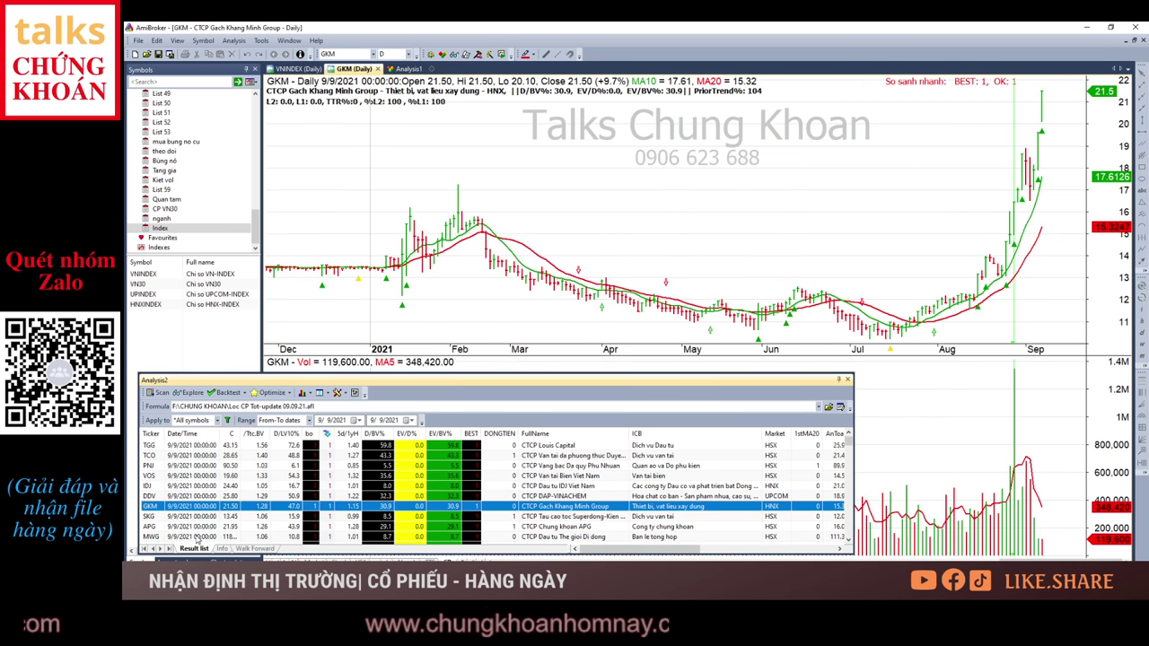
click(197, 537)
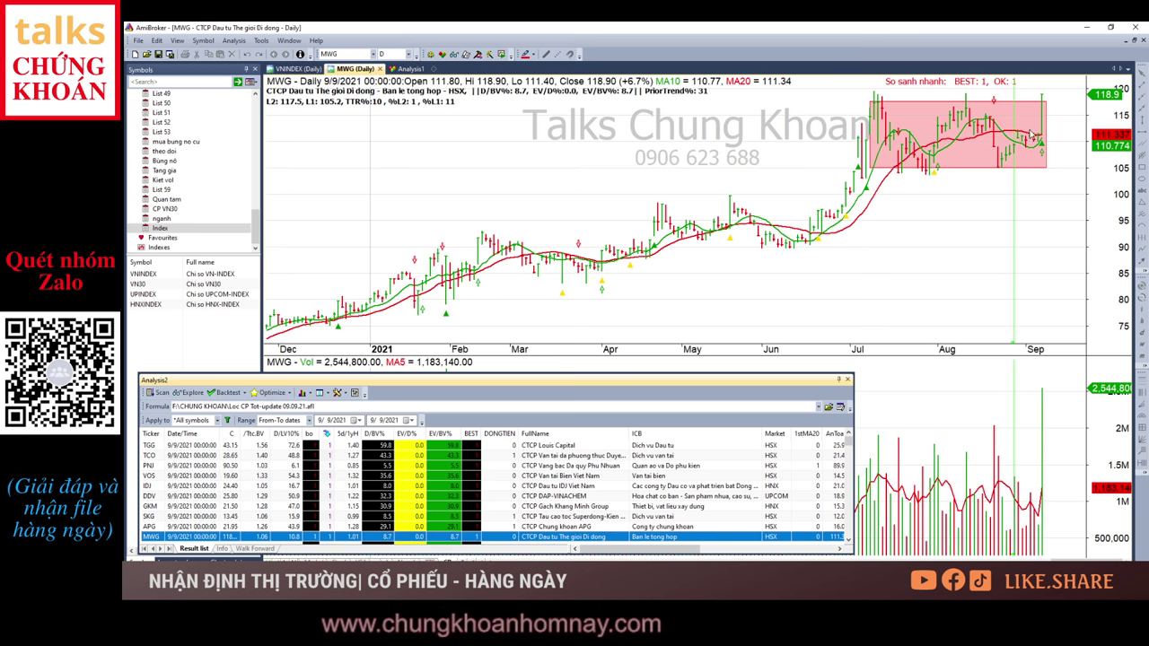
Step: Inspect individual August and September 2021 bars within and around the shaded price range on the MWG chart
click(1032, 199)
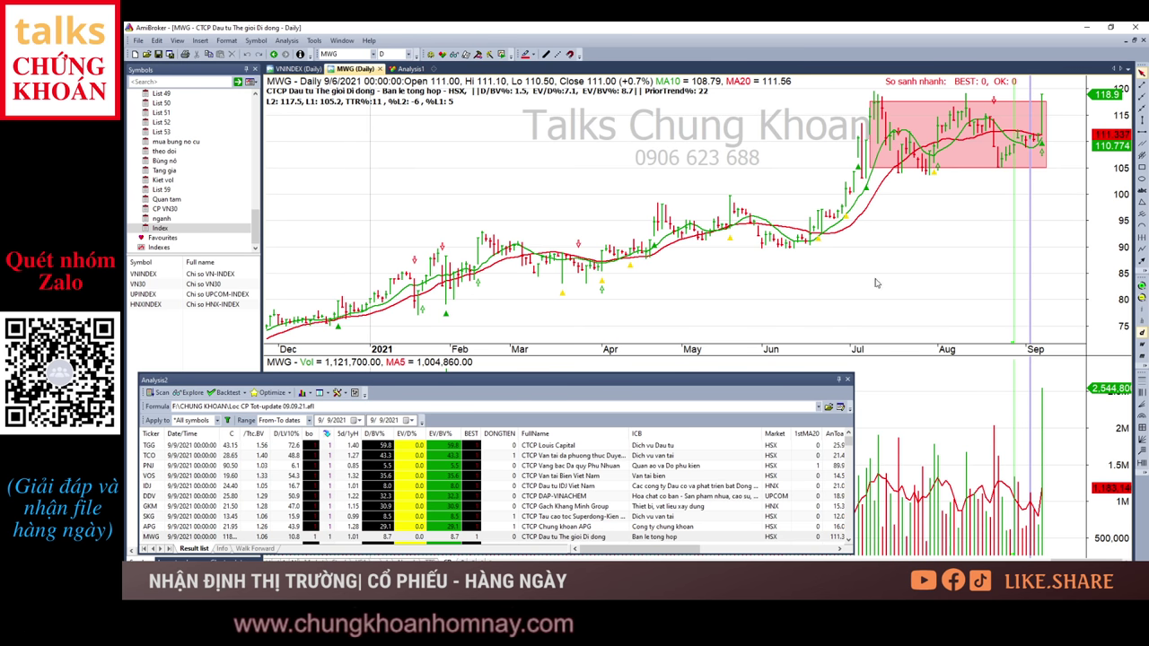
click(964, 199)
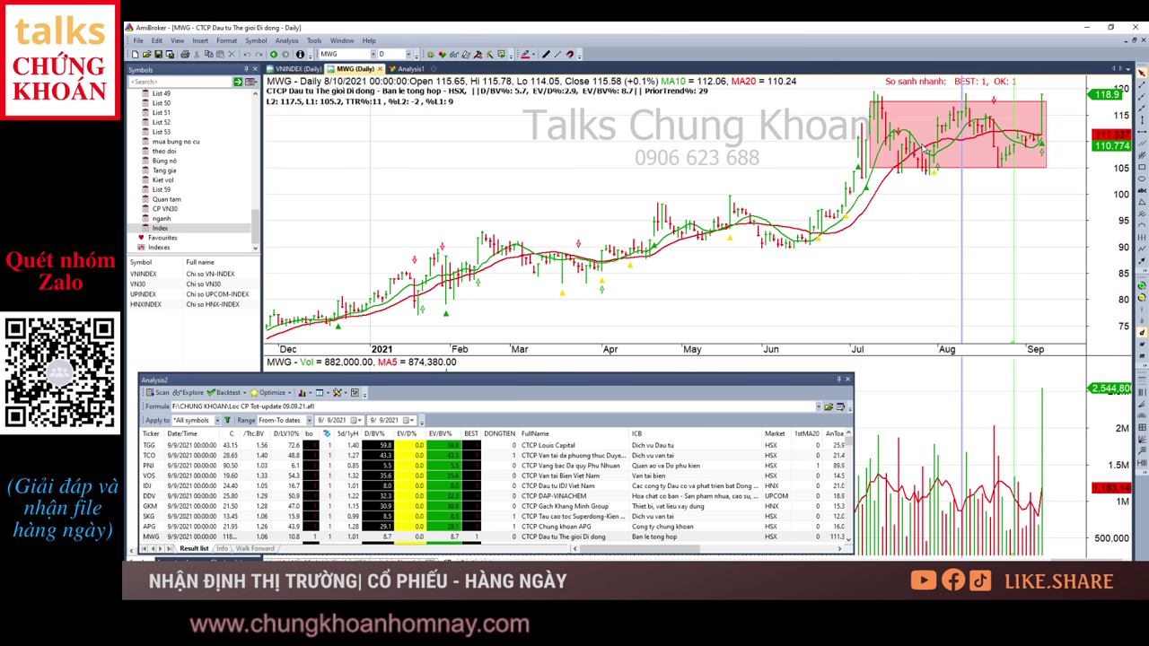
click(1002, 214)
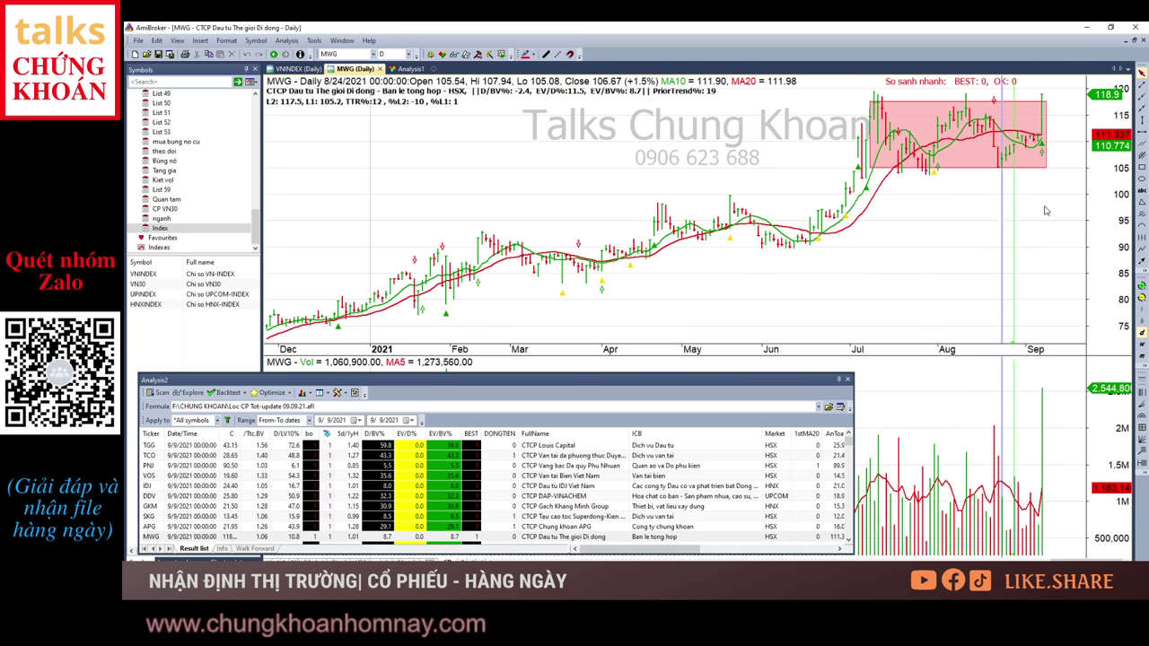
click(1045, 210)
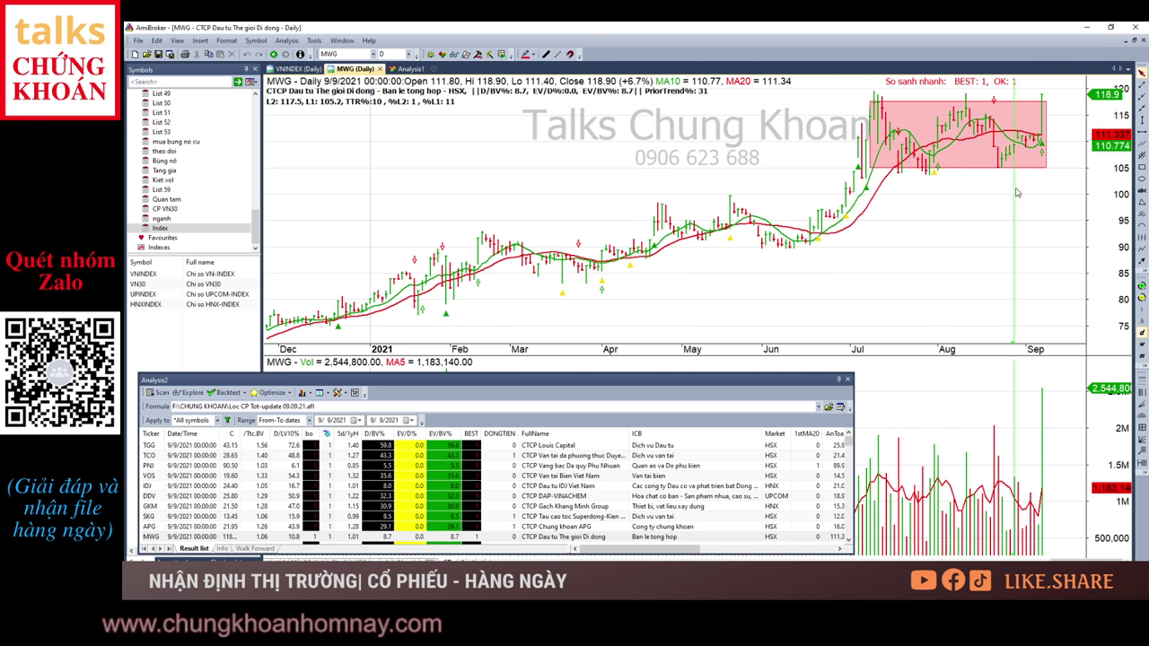
click(1025, 203)
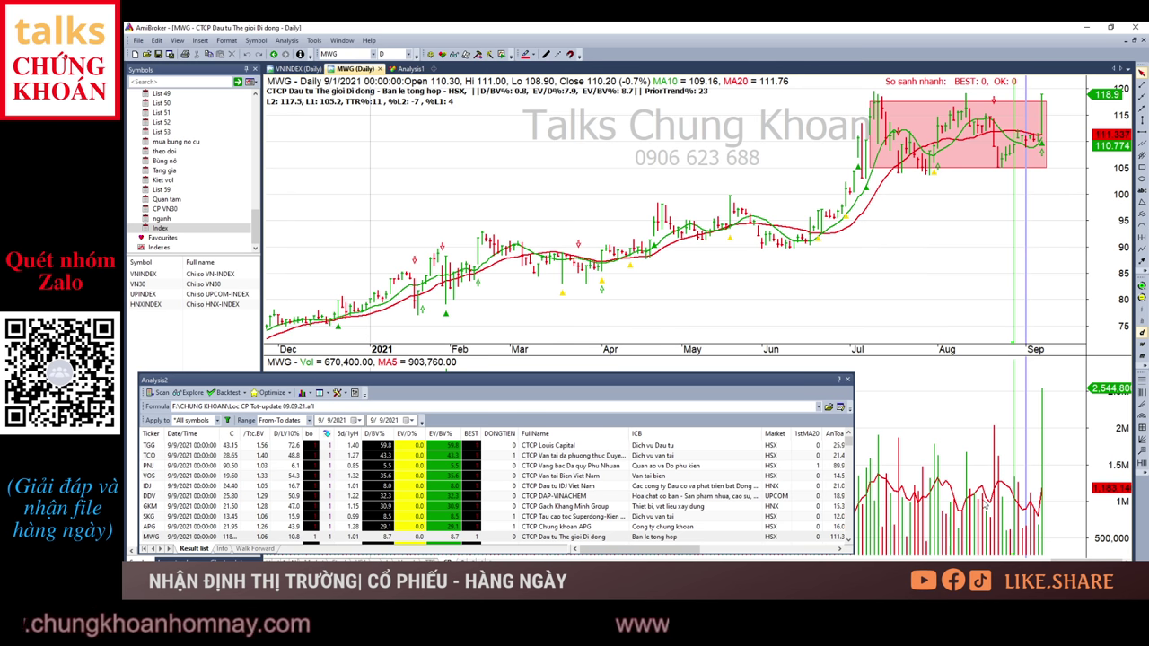
Step: Inspect the 27 August, 8 September and 9 September 2021 bars on the MWG daily chart
click(1015, 489)
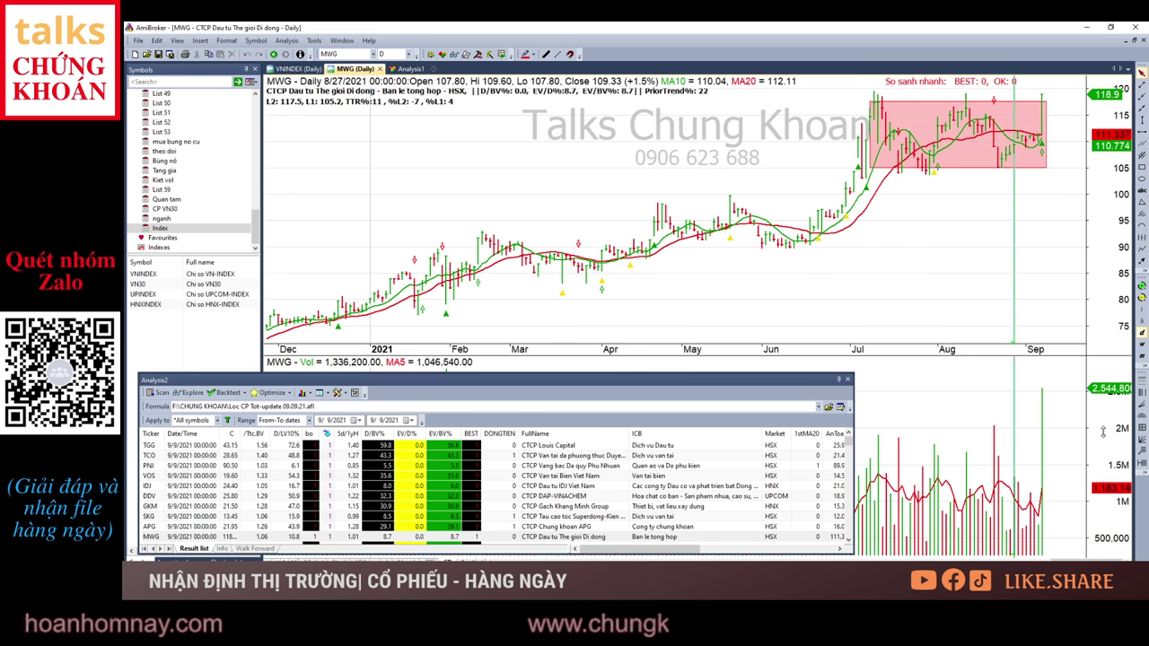
click(1038, 223)
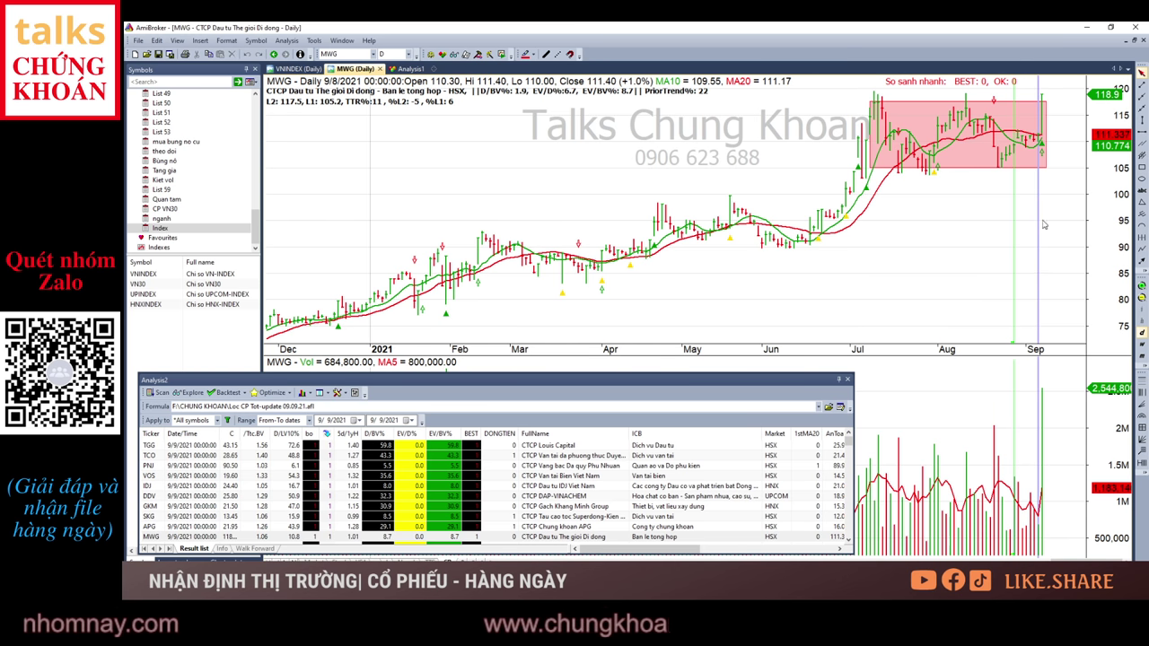
click(1043, 433)
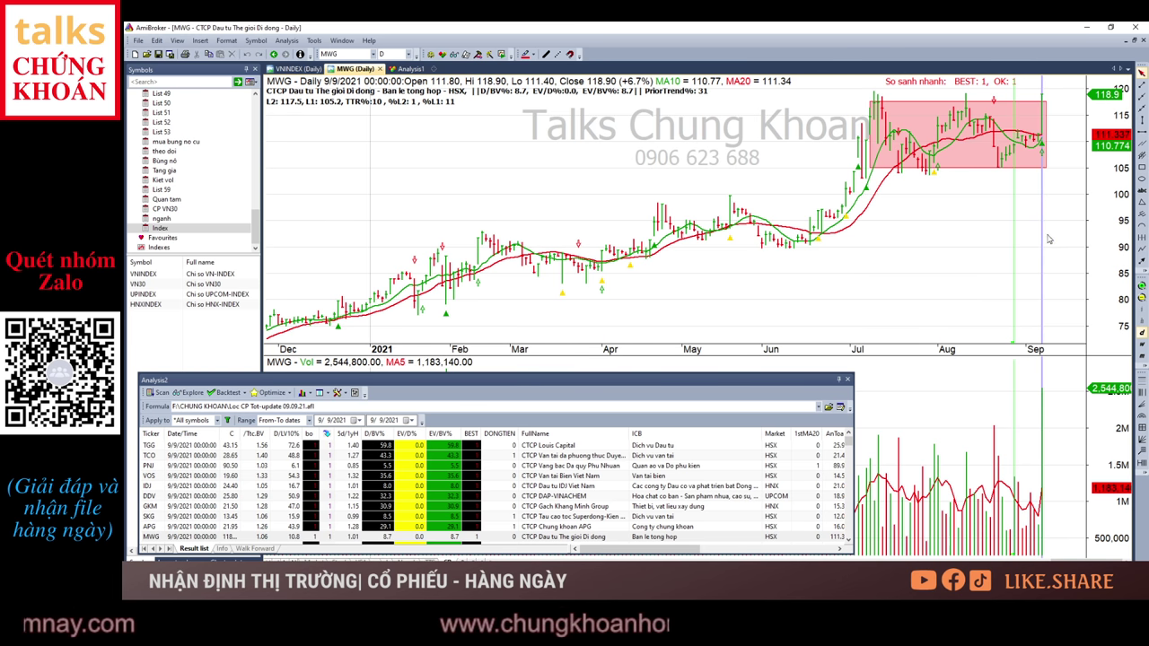
click(1048, 239)
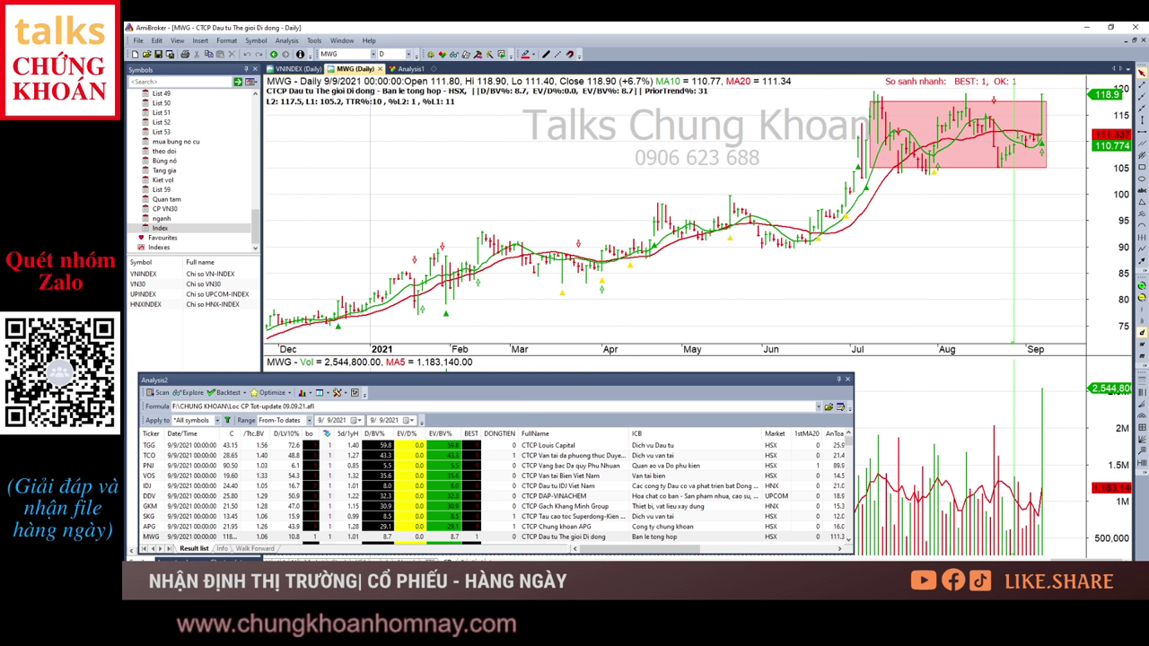
Step: Switch to the PowerPoint deck and view slide 2, followed by slide 5 with the stock analysis topics
key(alt+Tab)
click(147, 136)
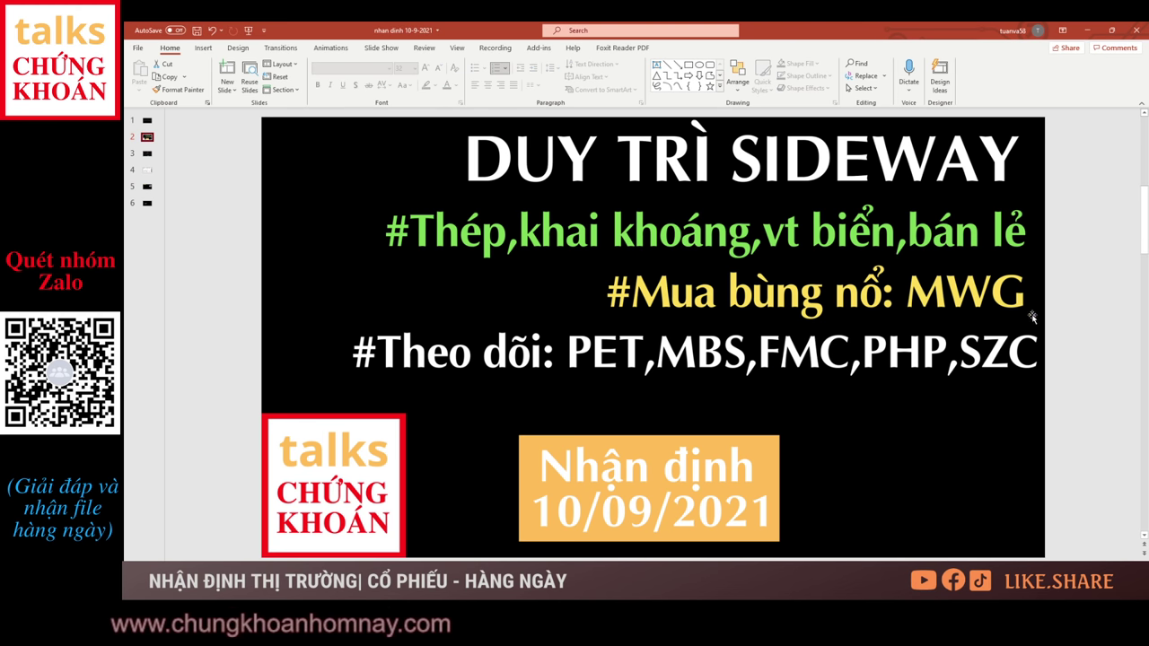
click(147, 187)
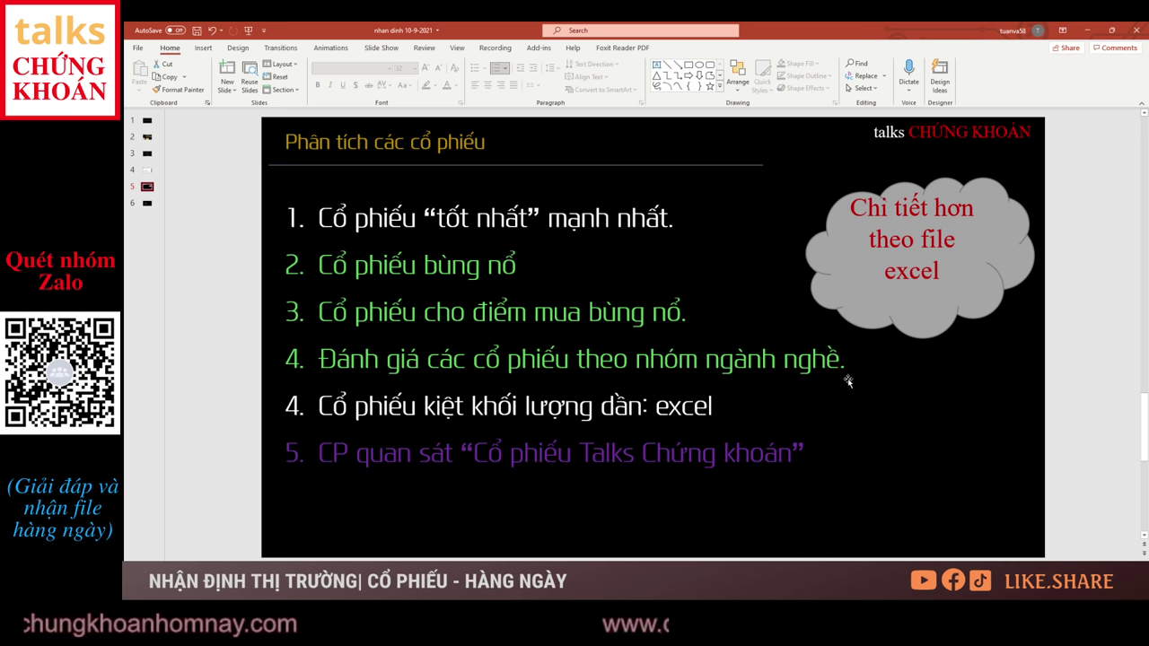
Step: Return to AmiBroker and sort the Analysis2 results by ICB, adding HighUp as a second descending sort level
key(alt+Tab)
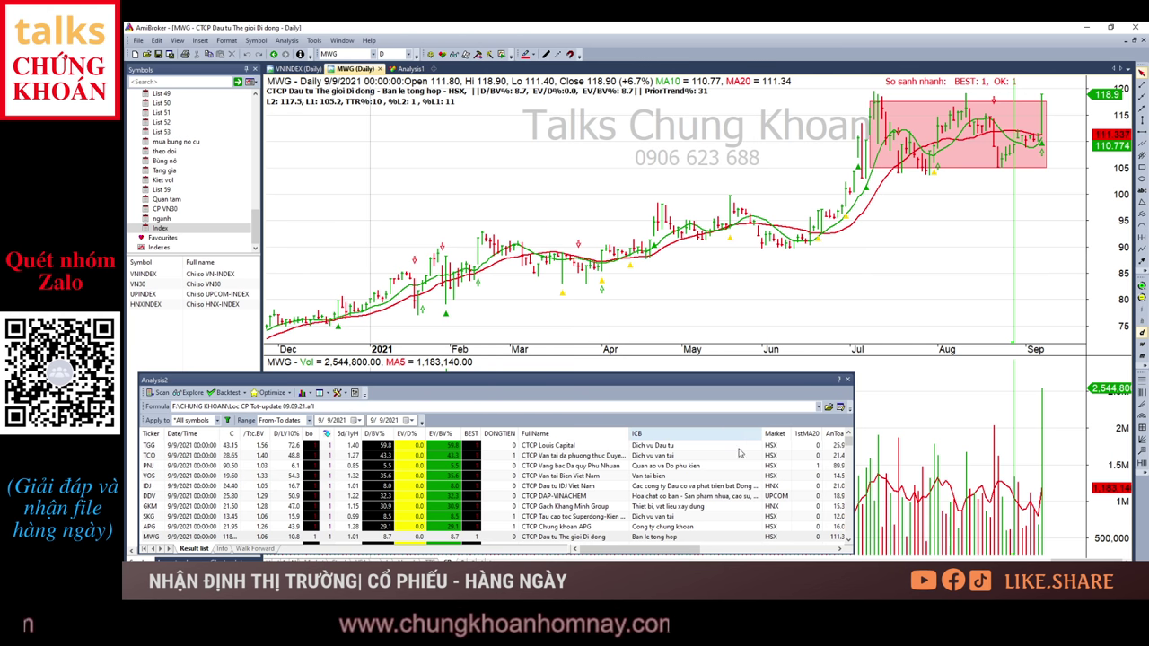
click(643, 434)
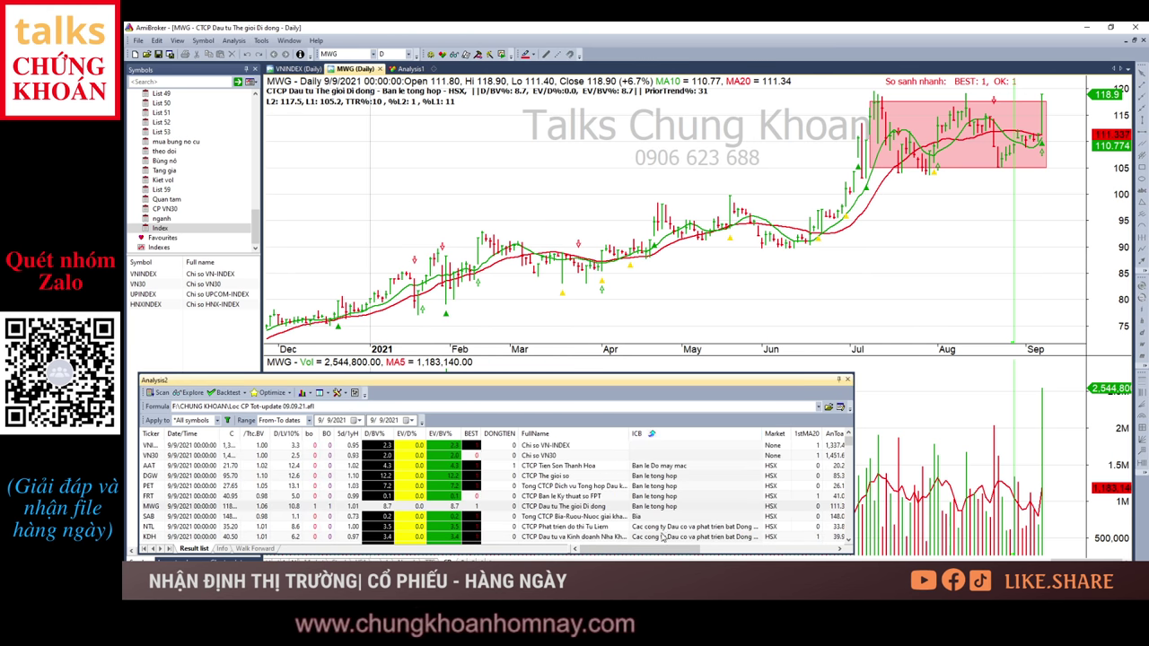
drag(664, 549, 737, 548)
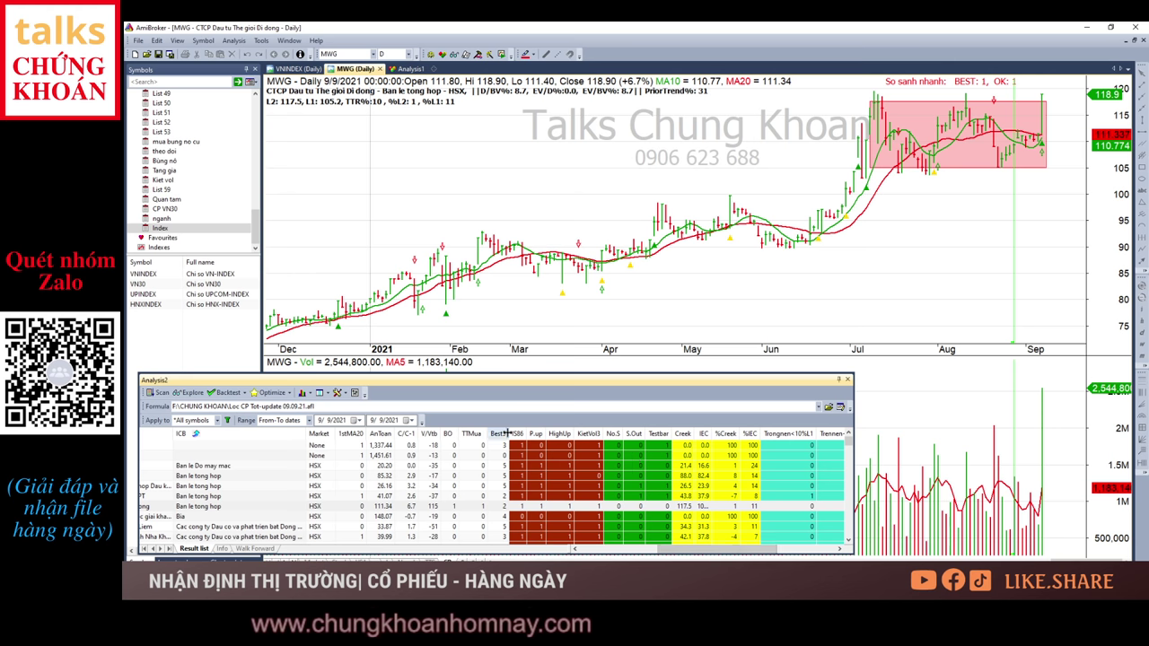
right_click(559, 433)
click(616, 482)
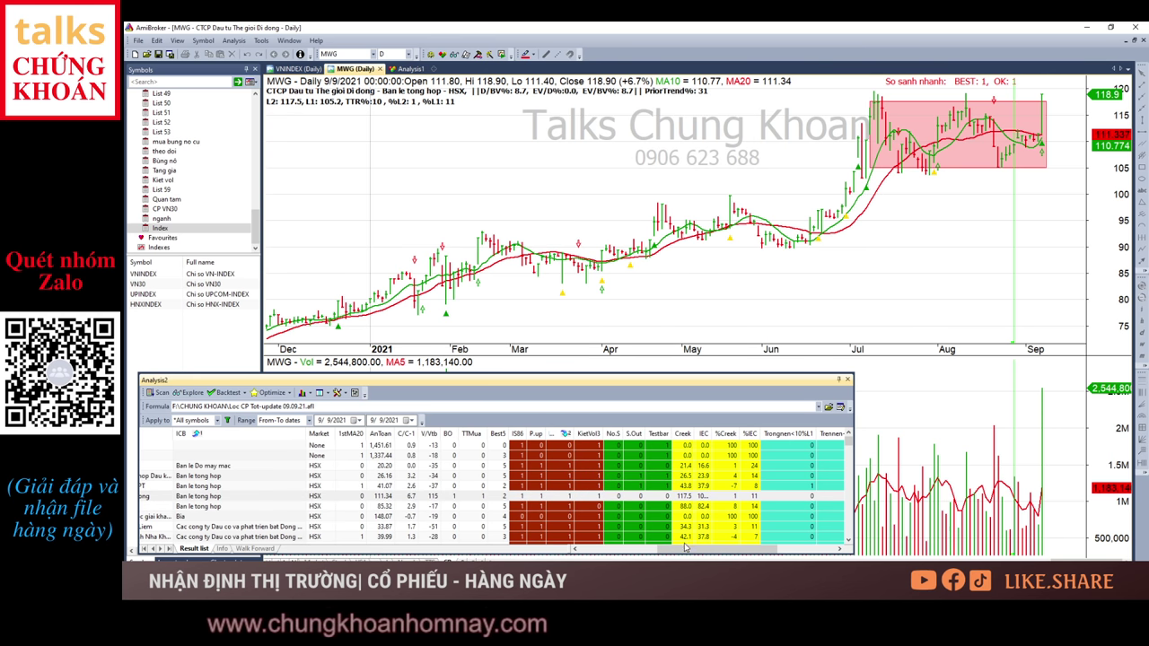
drag(684, 546, 607, 549)
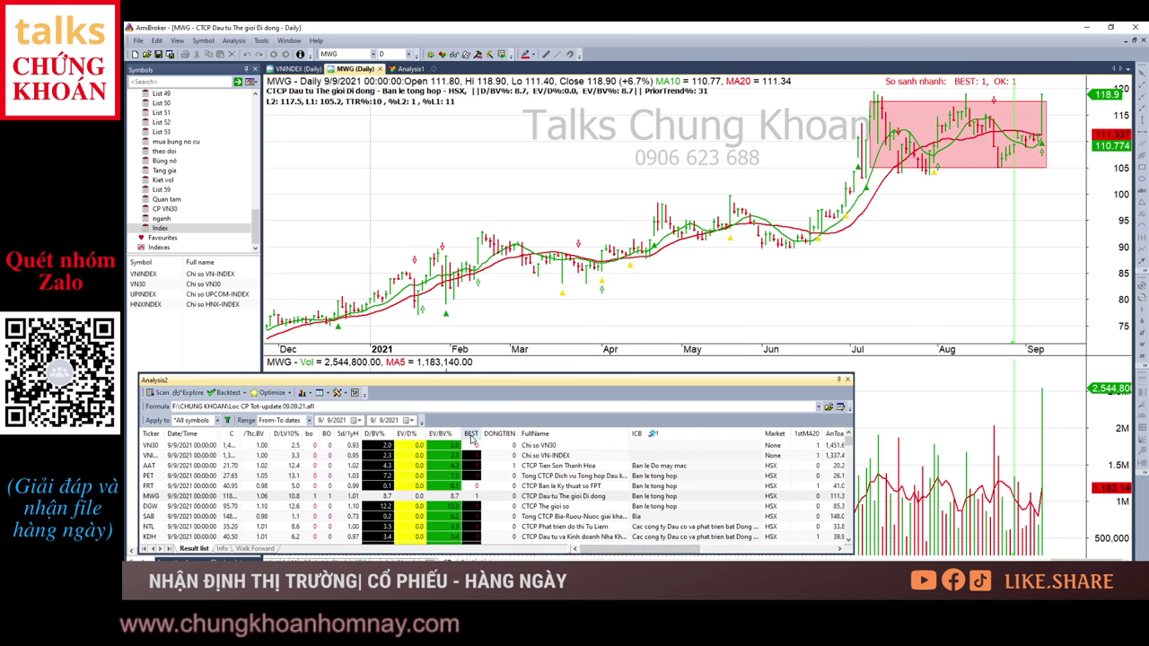
Step: Add BEST, DONGTIEN and EV/BV% as further descending sort levels within the Analysis2 results
right_click(472, 438)
click(525, 478)
right_click(505, 435)
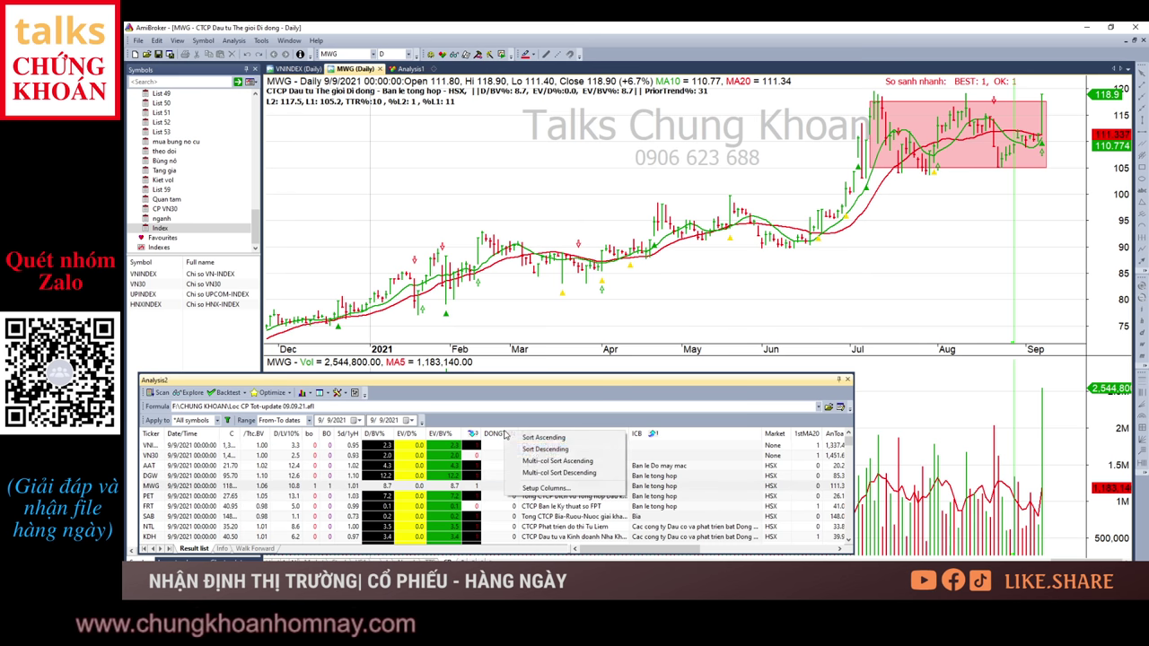
click(548, 477)
right_click(457, 437)
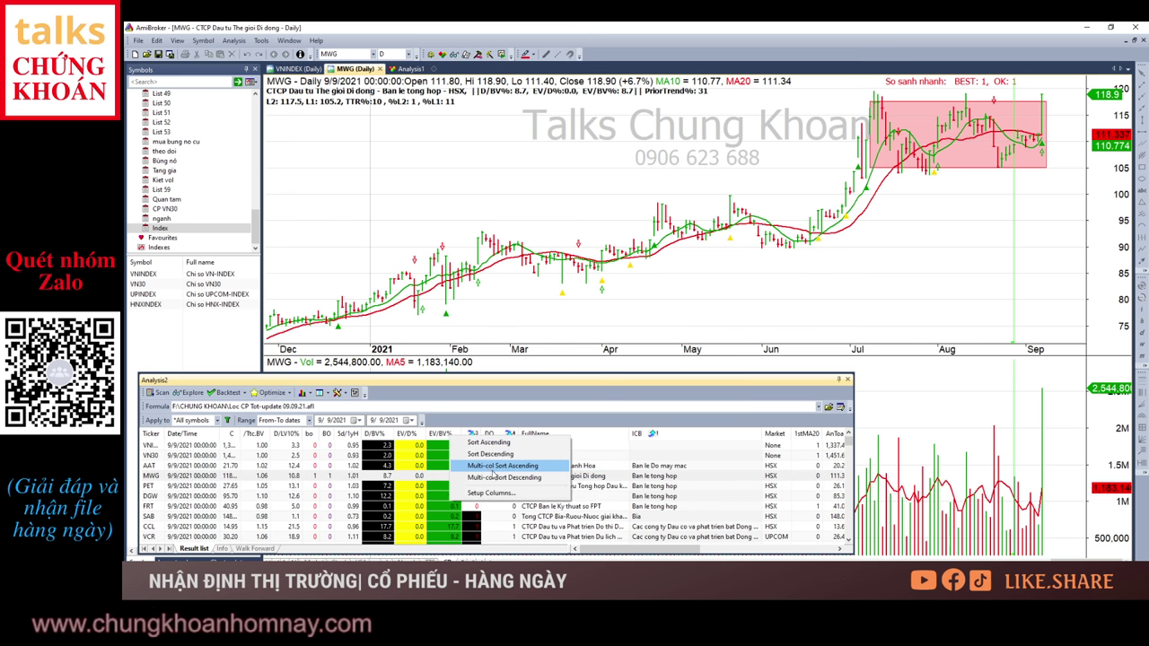
click(505, 476)
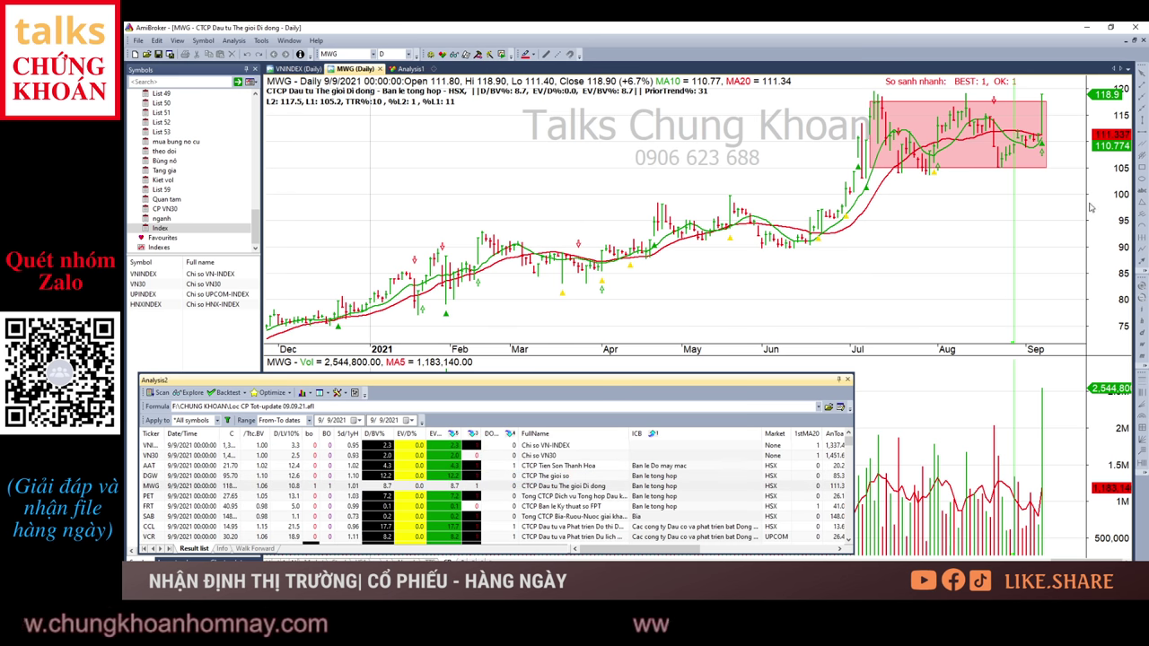
click(1089, 205)
Step: Open the daily chart of DGW and delete the red arrow drawn below its shaded price range
click(658, 477)
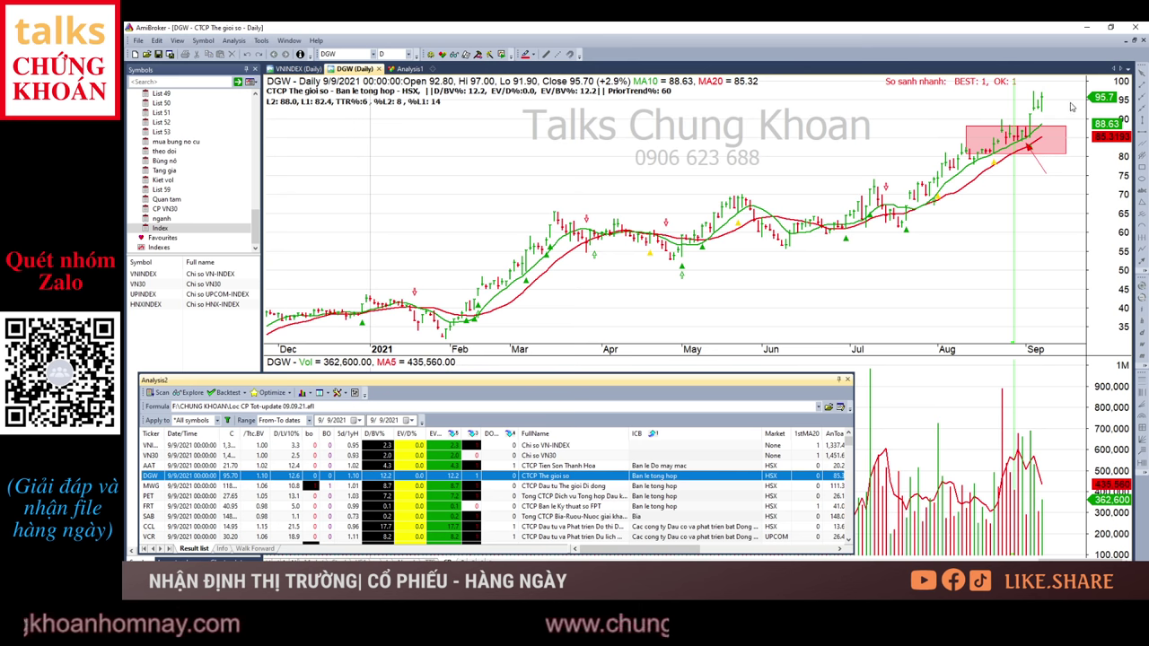
click(1038, 165)
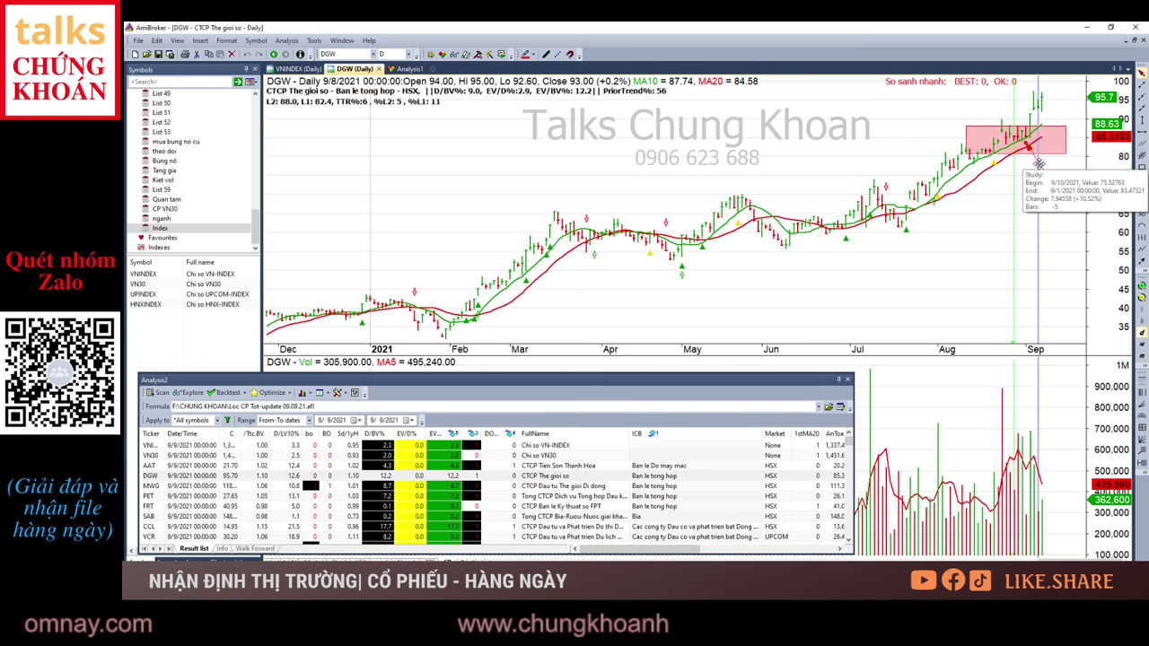
key(Right)
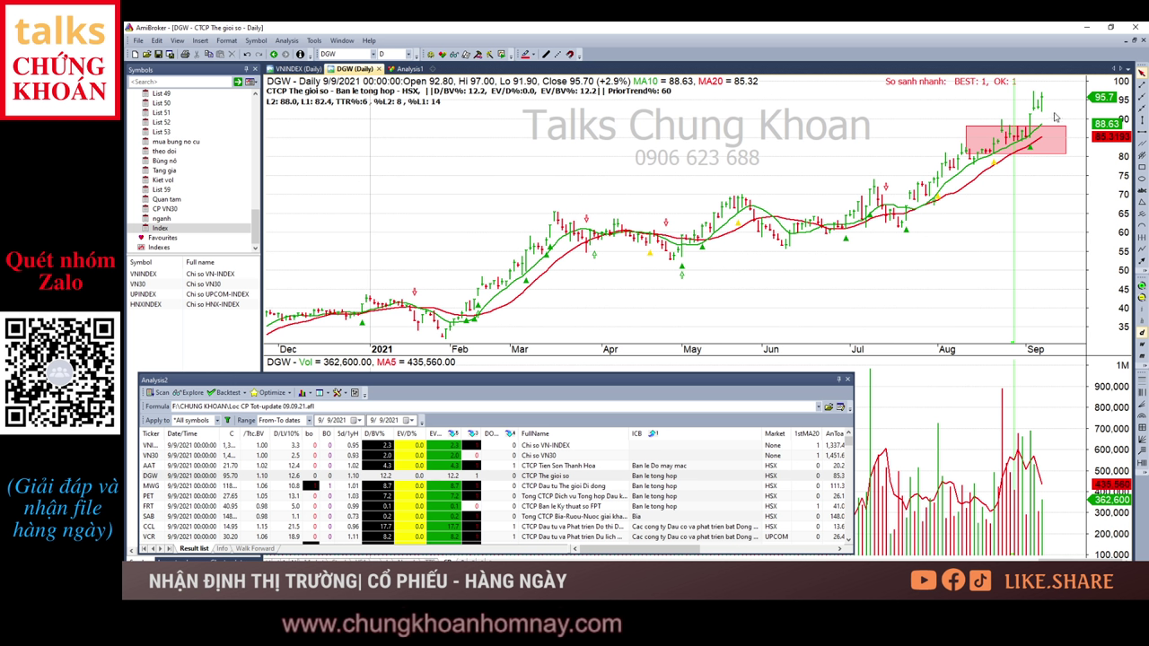
mouse_move(1040, 183)
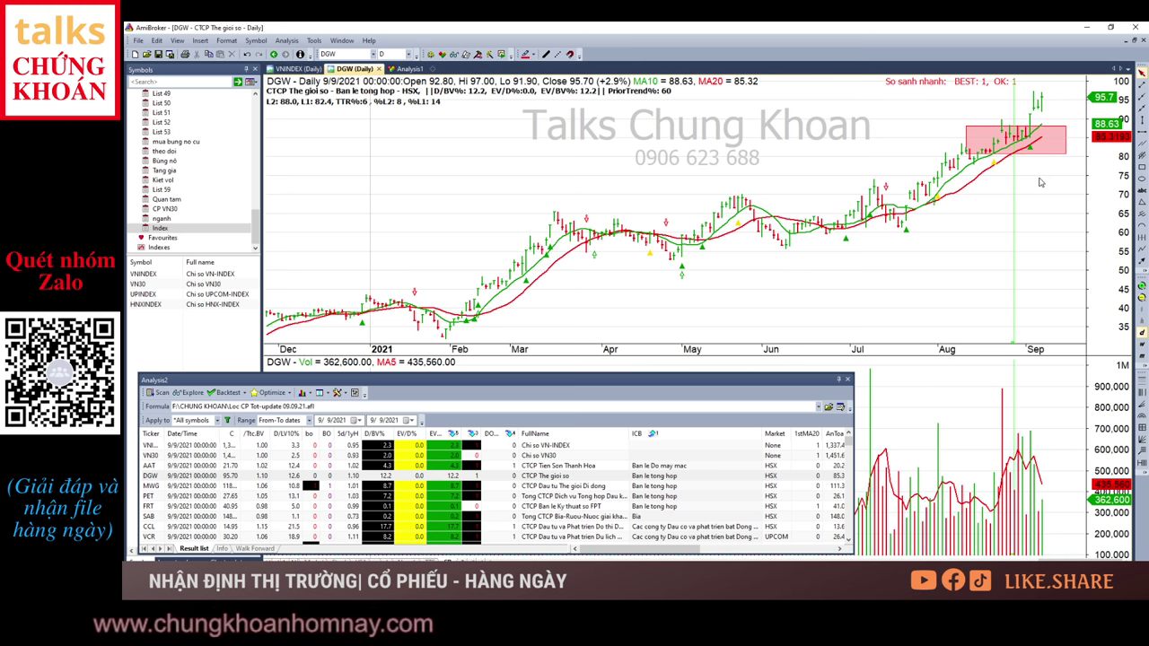
Step: View the daily charts of MWG, PET, FRT and SAB from the sorted Analysis2 results
click(702, 489)
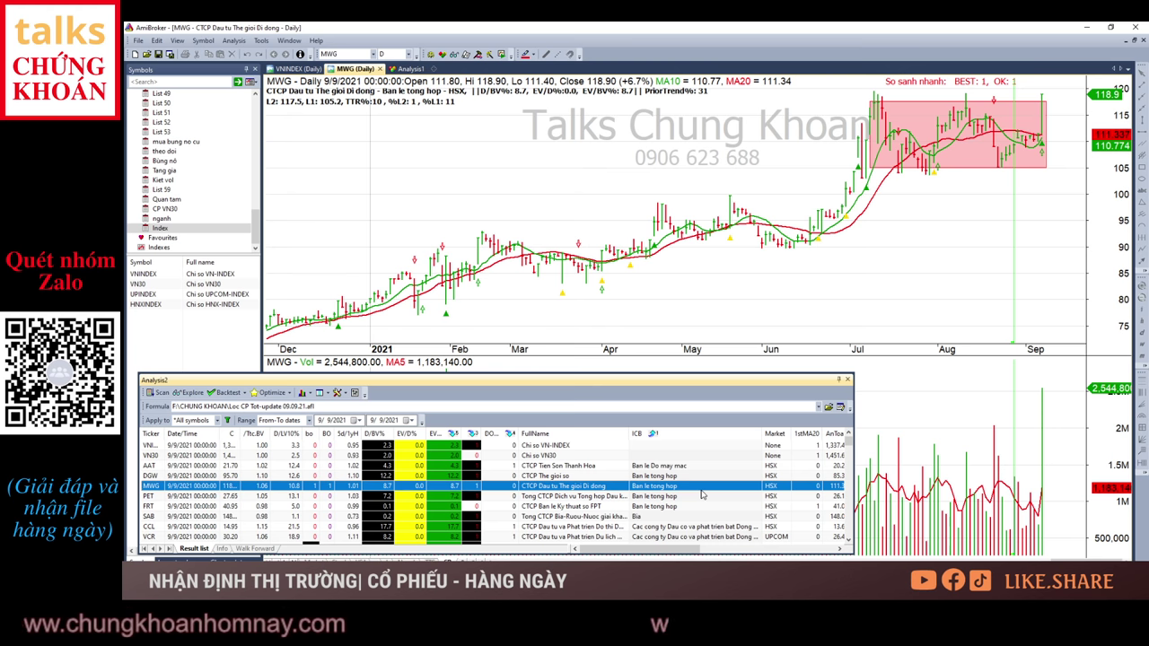
click(703, 495)
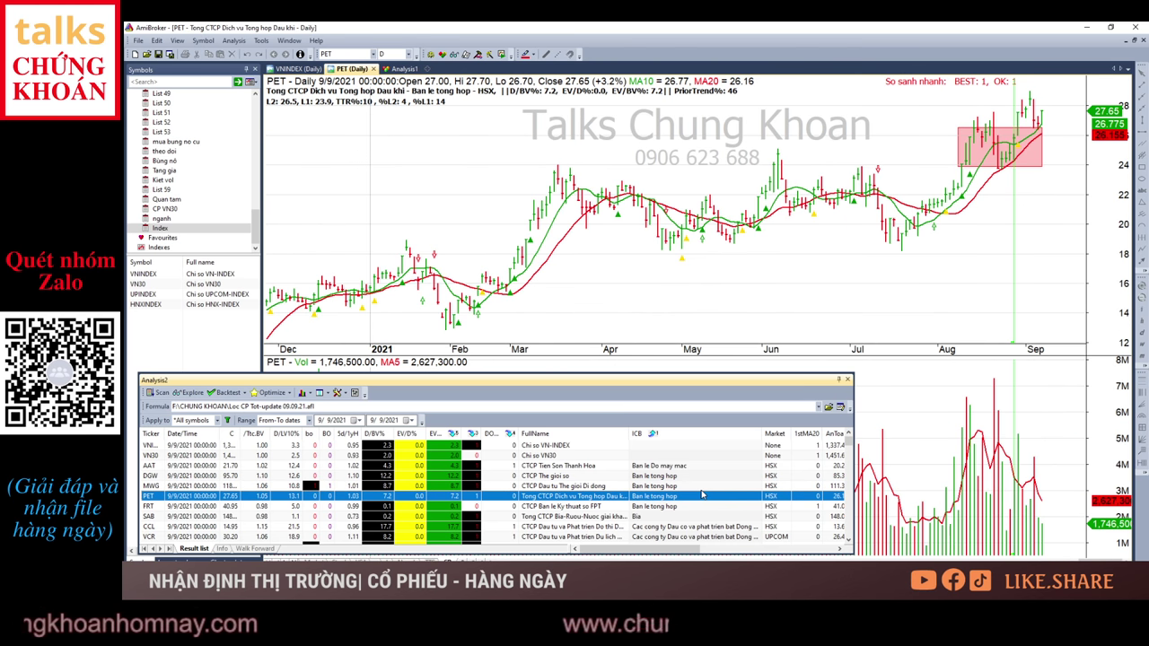
key(Down)
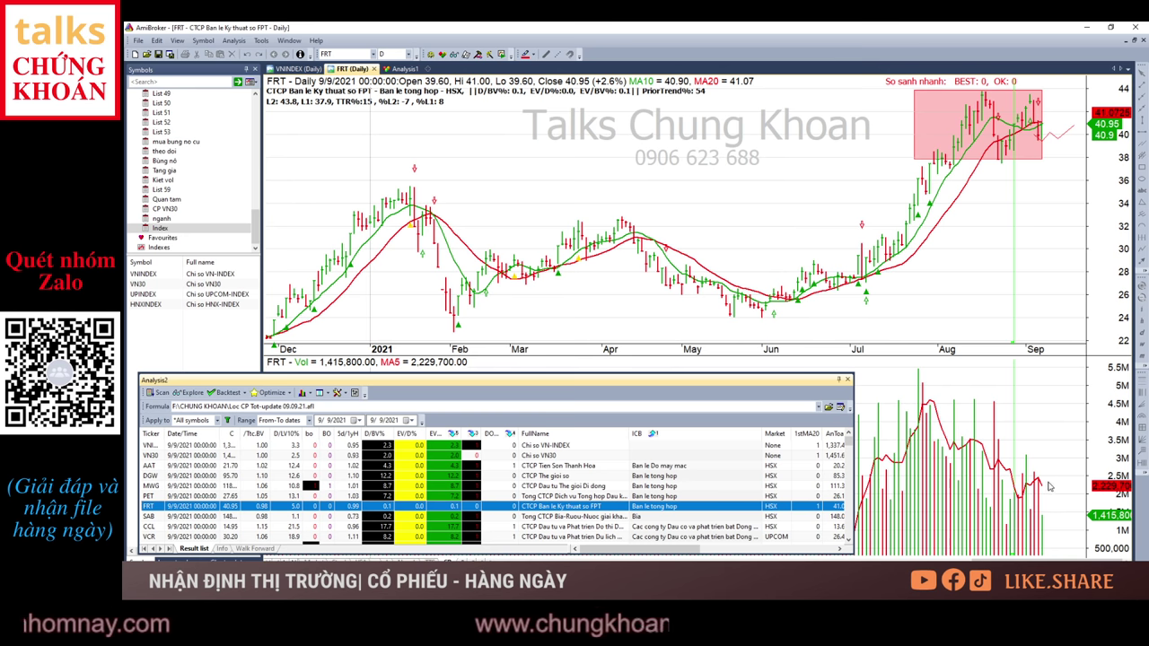
click(825, 517)
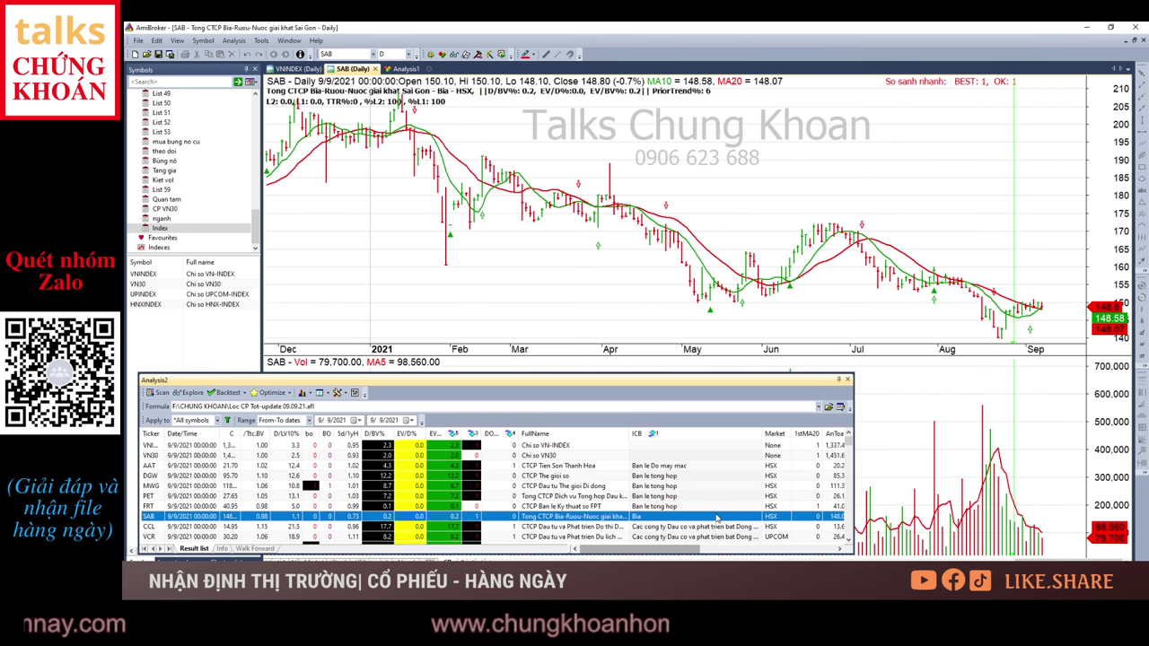
Step: Widen the Analysis2 window and view the daily charts of the real estate stocks CCL, VCR, BII, TDC, KBC and TIG
drag(855, 495, 903, 492)
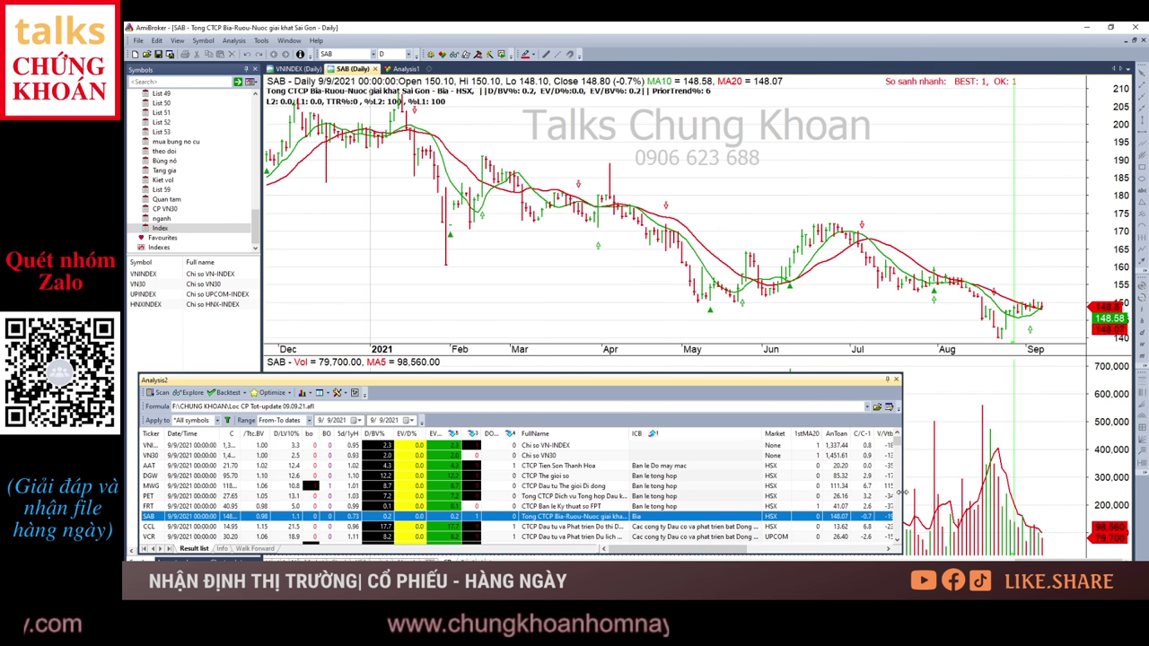
drag(729, 556, 759, 556)
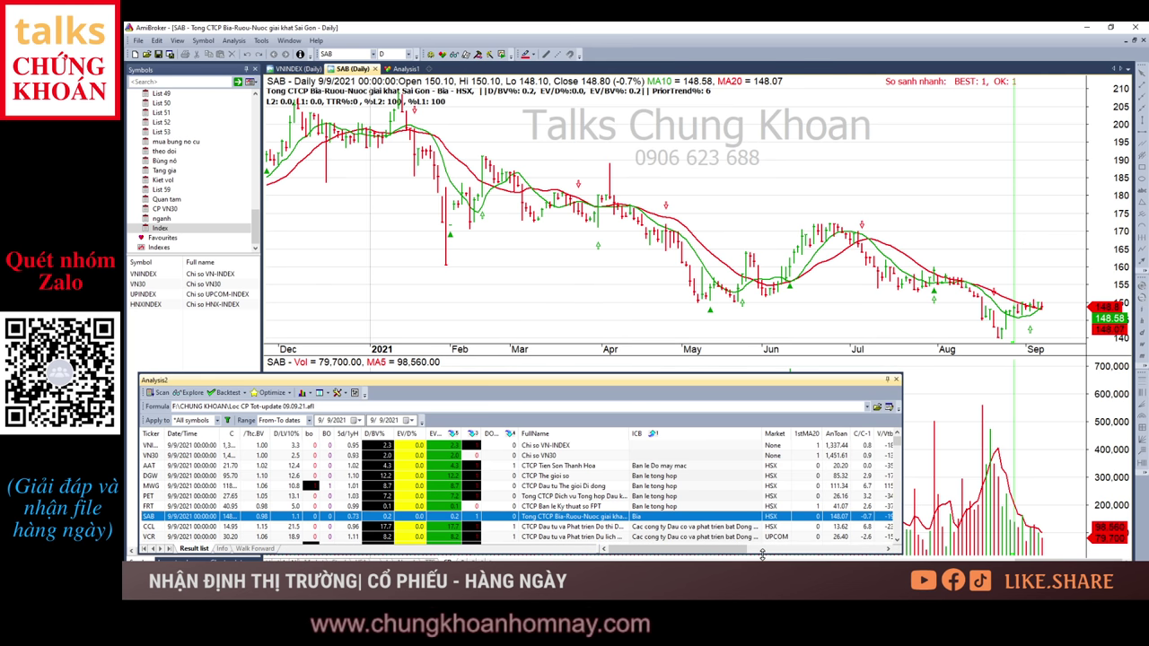
scroll(725, 507, down, 1)
click(724, 497)
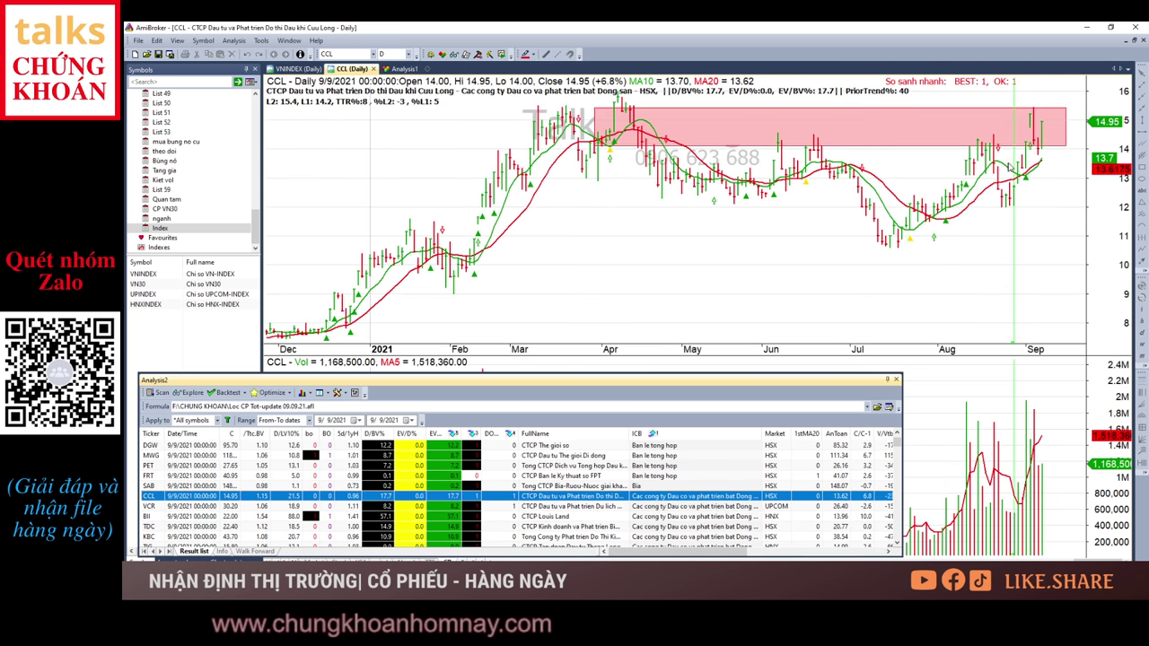
mouse_move(1008, 166)
key(Down)
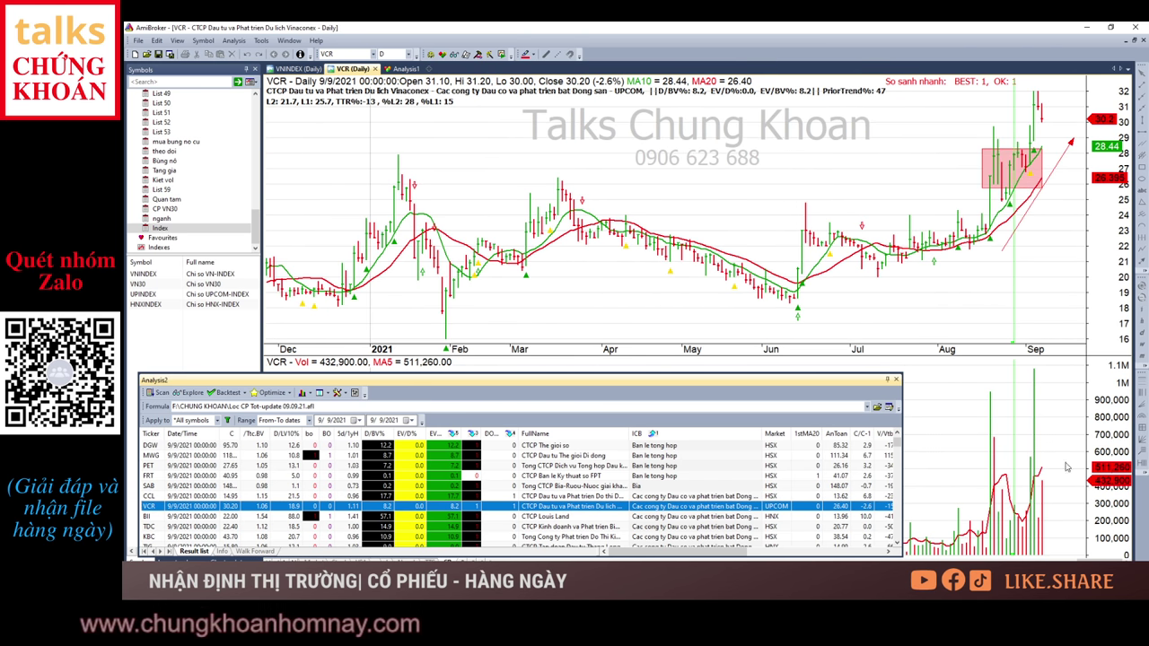
key(Down)
key(Down)
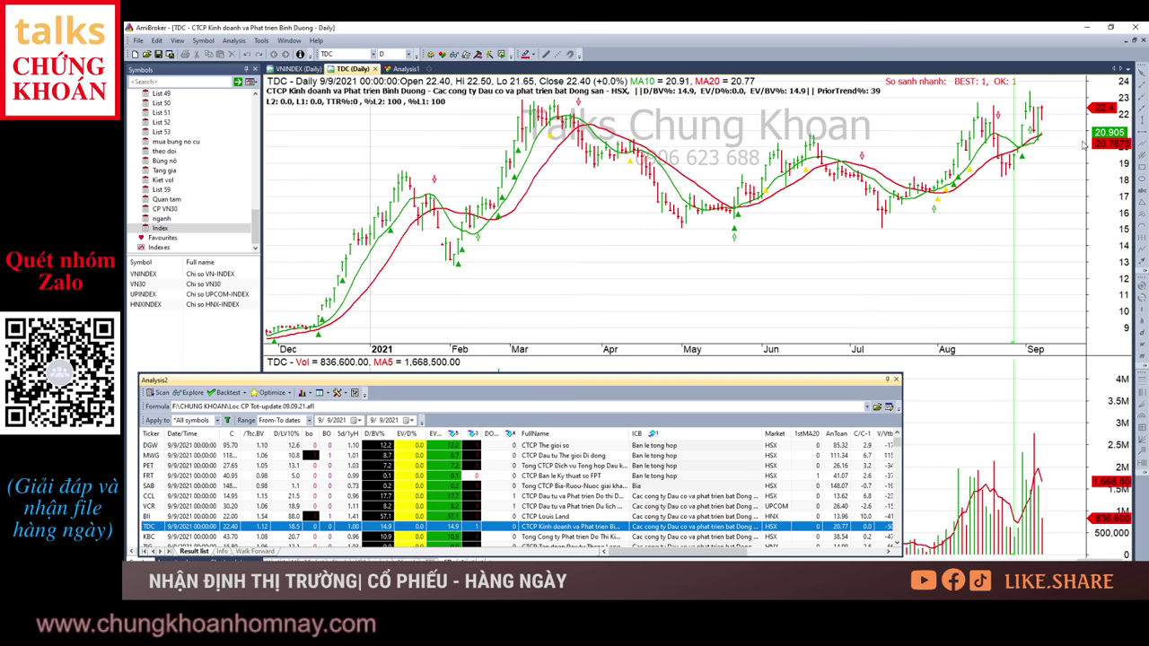
key(Down)
key(Down)
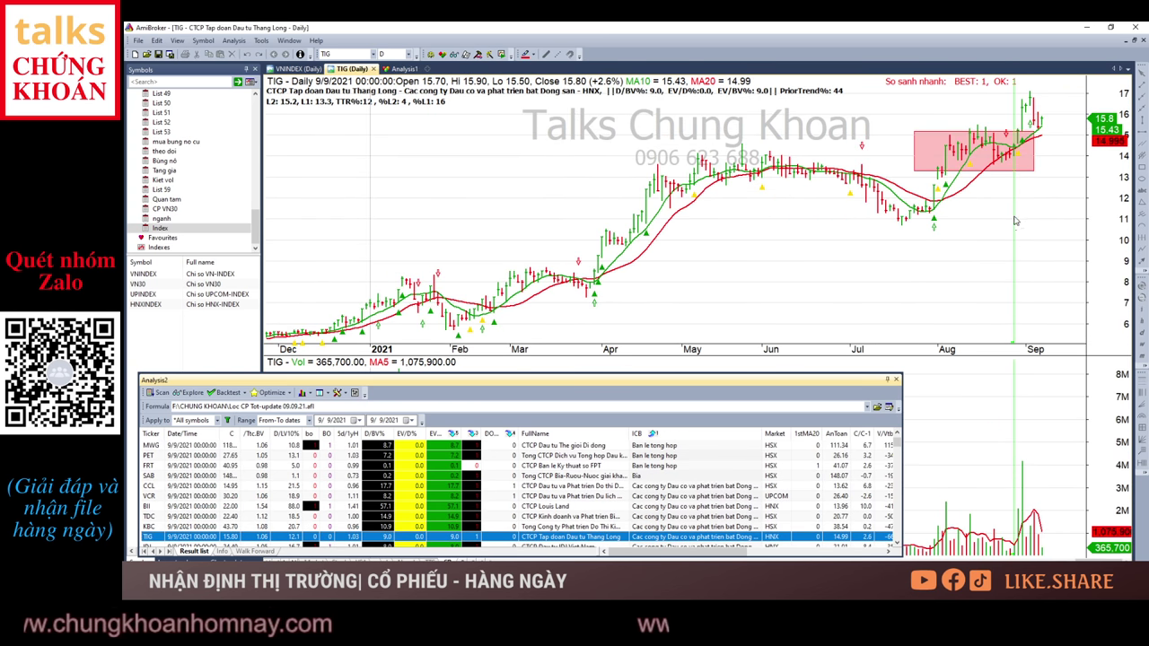
Step: View the charts of IDJ, SCR, IJC and LHG, inspecting LHG's 8 and 9 September 2021 bars
key(Down)
key(Down)
key(Down)
key(Down)
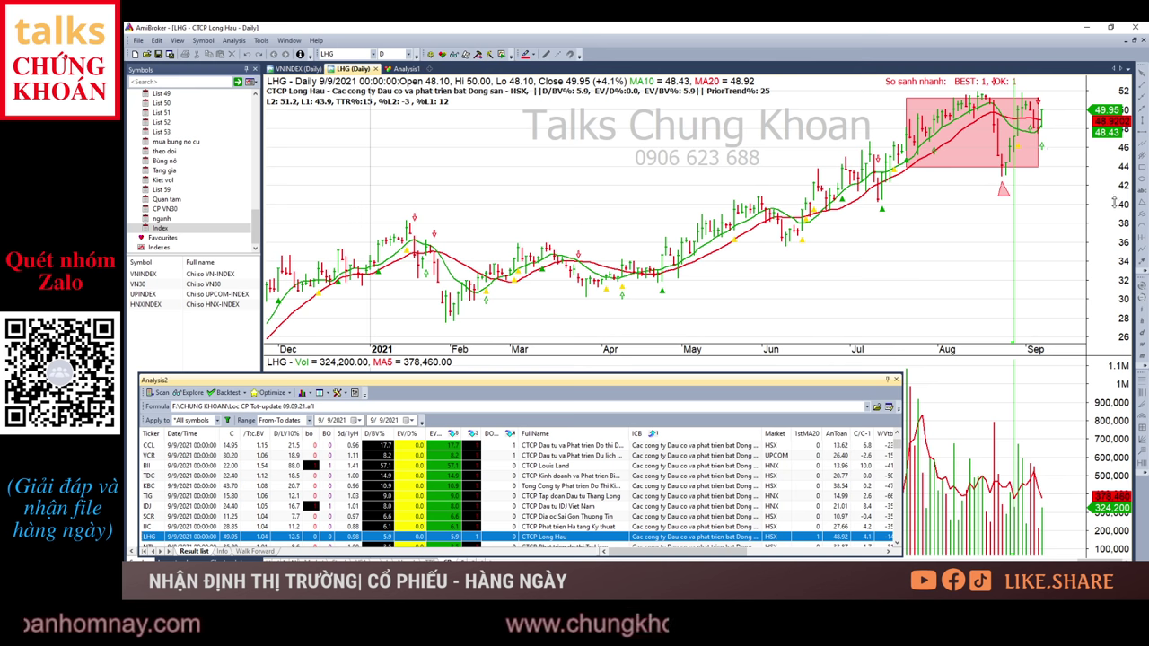
click(1039, 531)
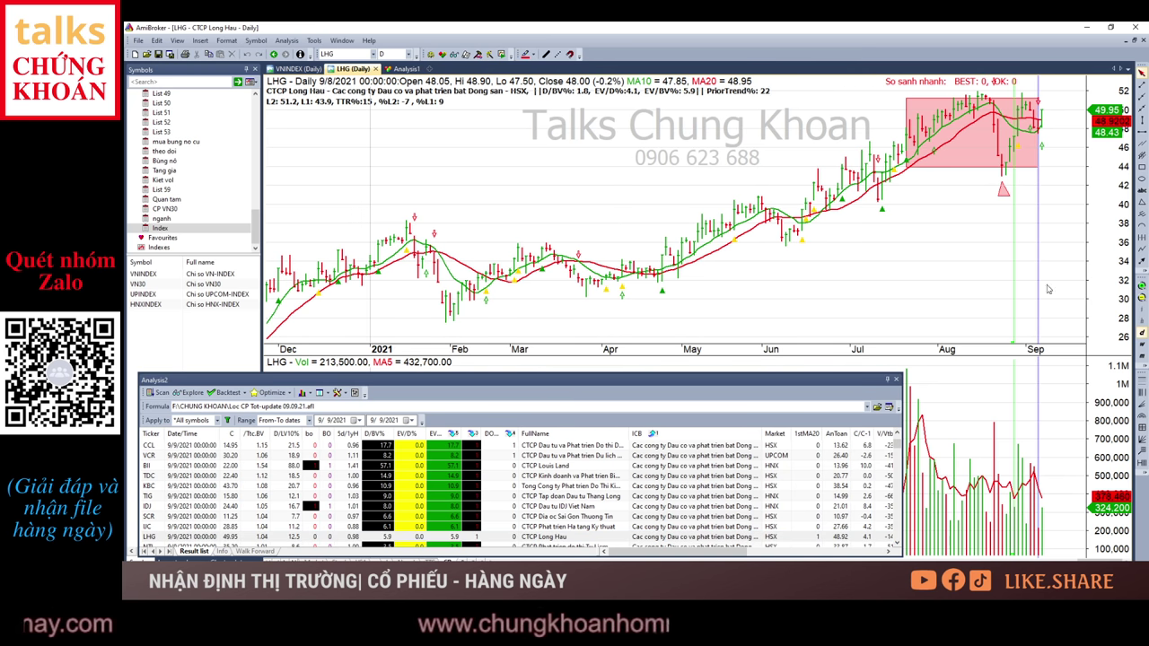
click(1042, 528)
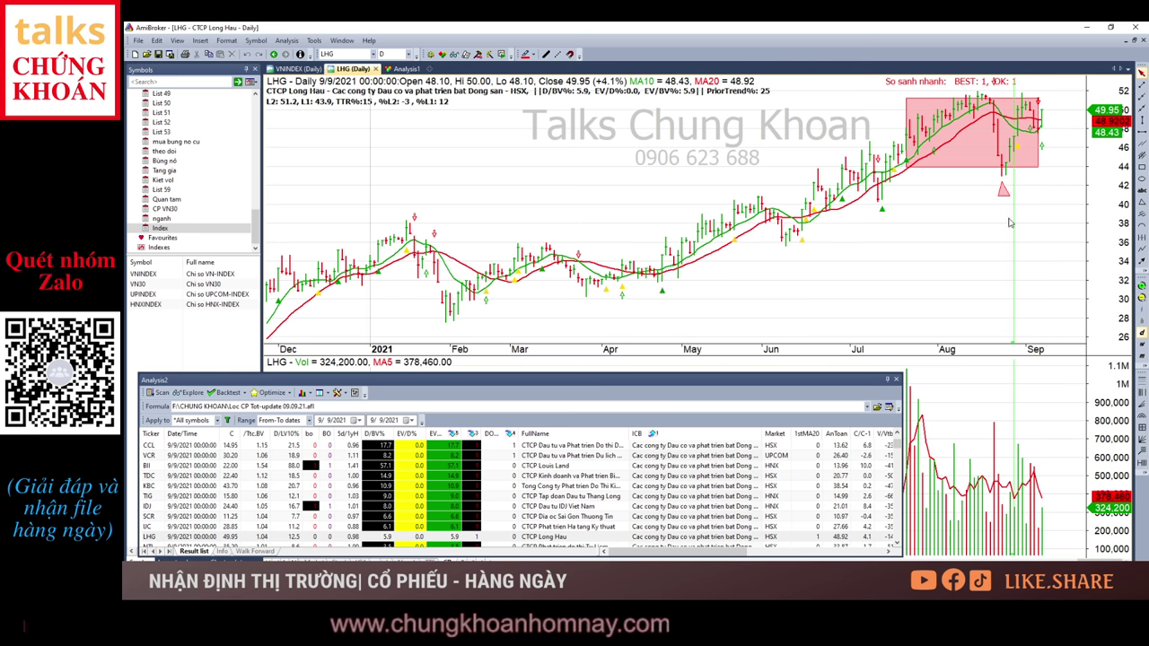
Step: View the daily charts of NTL, KDH, HDC, DIG and SJS and look over the insurance and securities rows
click(737, 535)
key(Down)
key(Down)
key(Down)
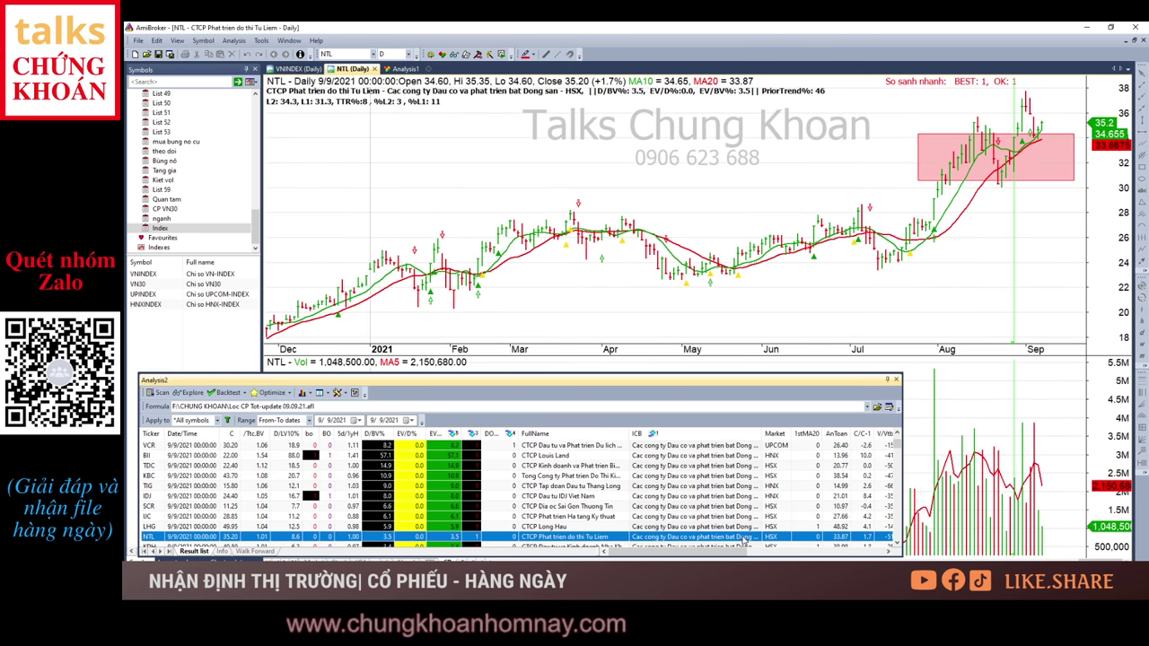
key(Down)
key(Down)
key(Down)
key(Down)
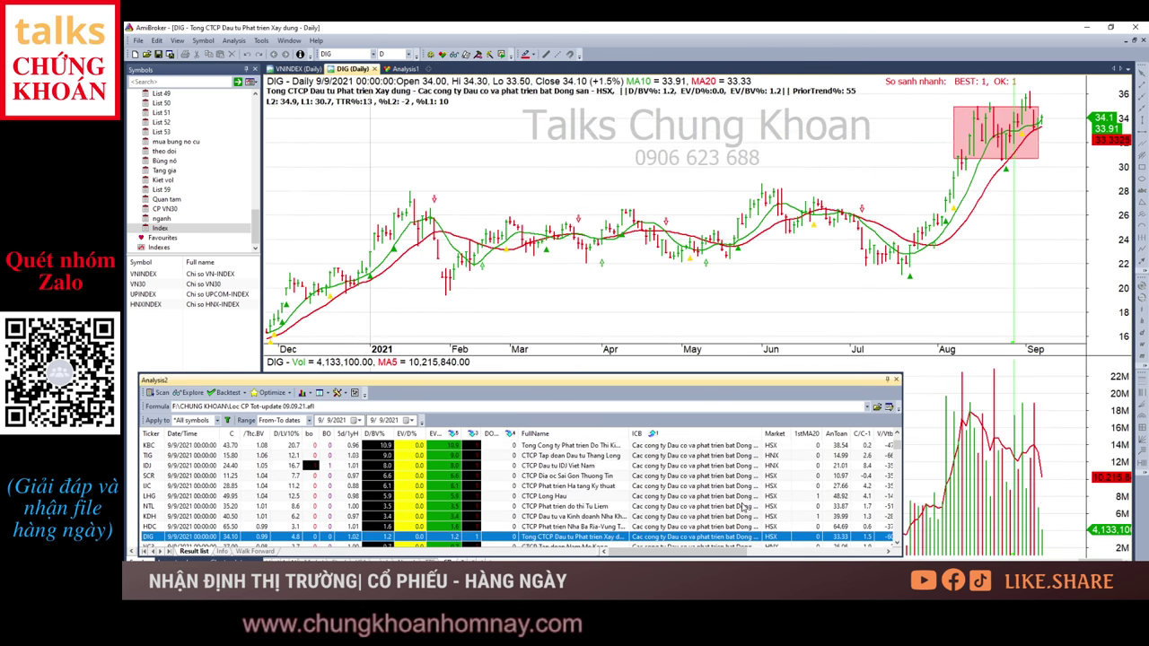
scroll(761, 480, down, 5)
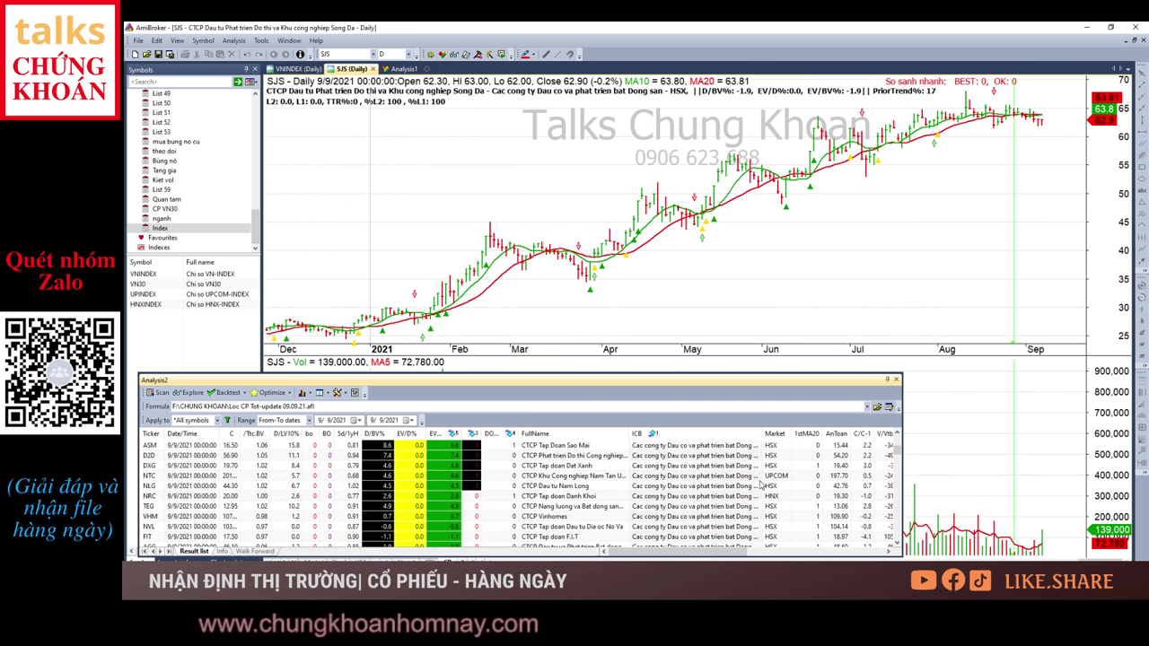
scroll(761, 480, down, 2)
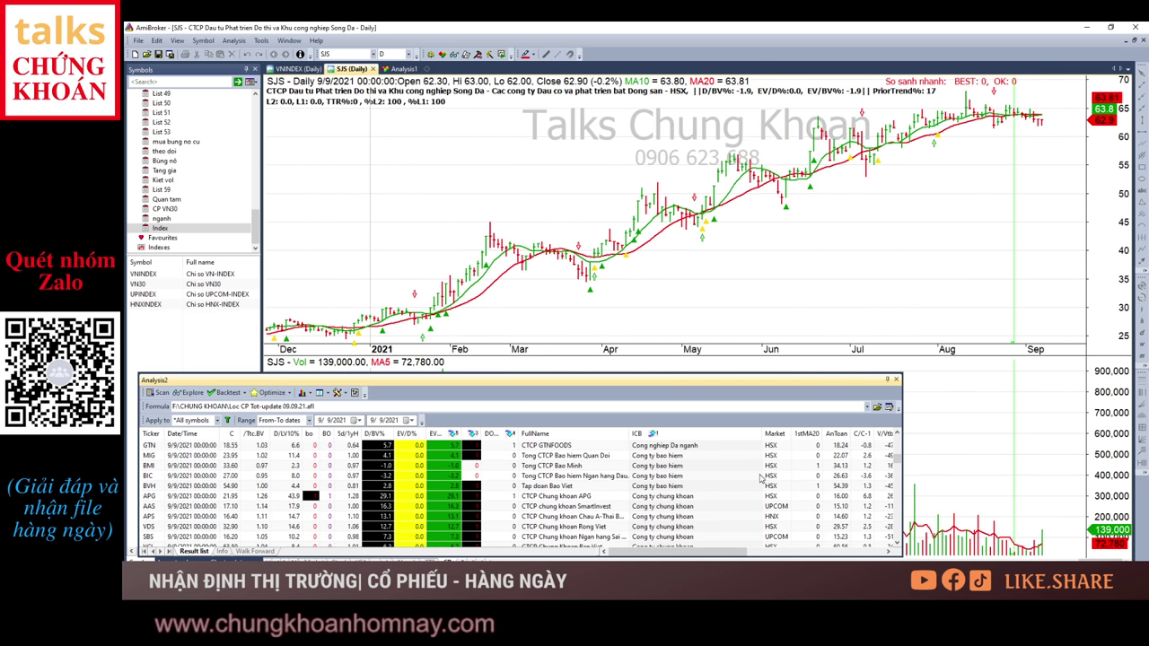
Step: View the daily charts of the securities stocks APG, AAS, APS and VDS, inspecting VDS's 6 September 2021 bar
click(740, 497)
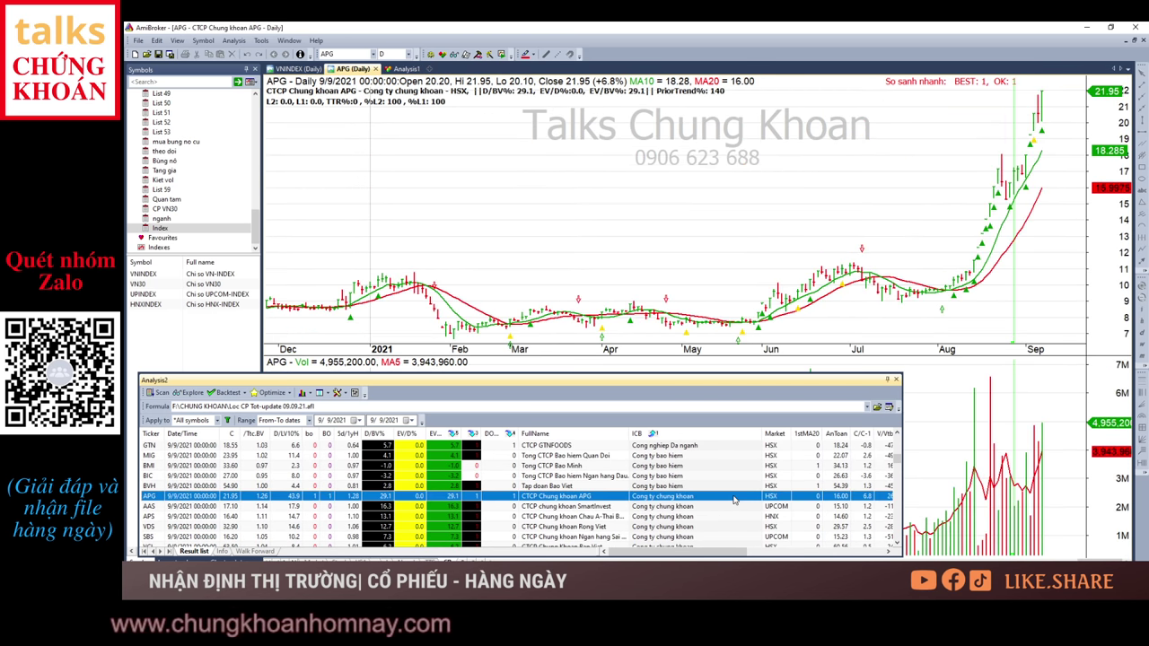
key(Down)
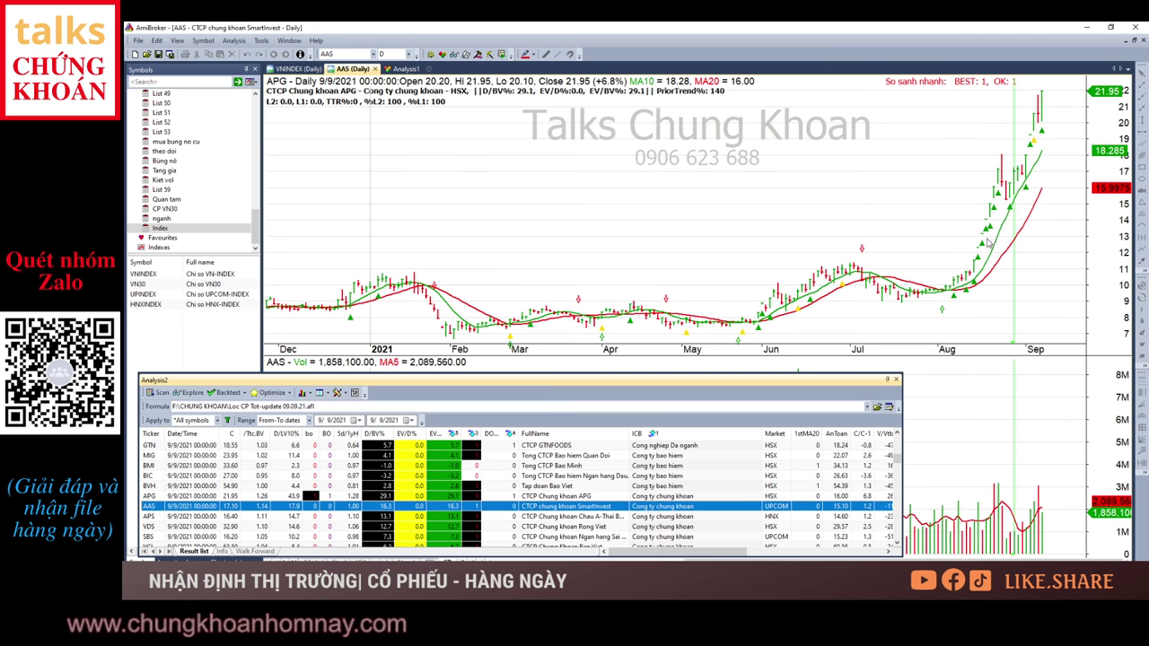
drag(982, 240, 1024, 165)
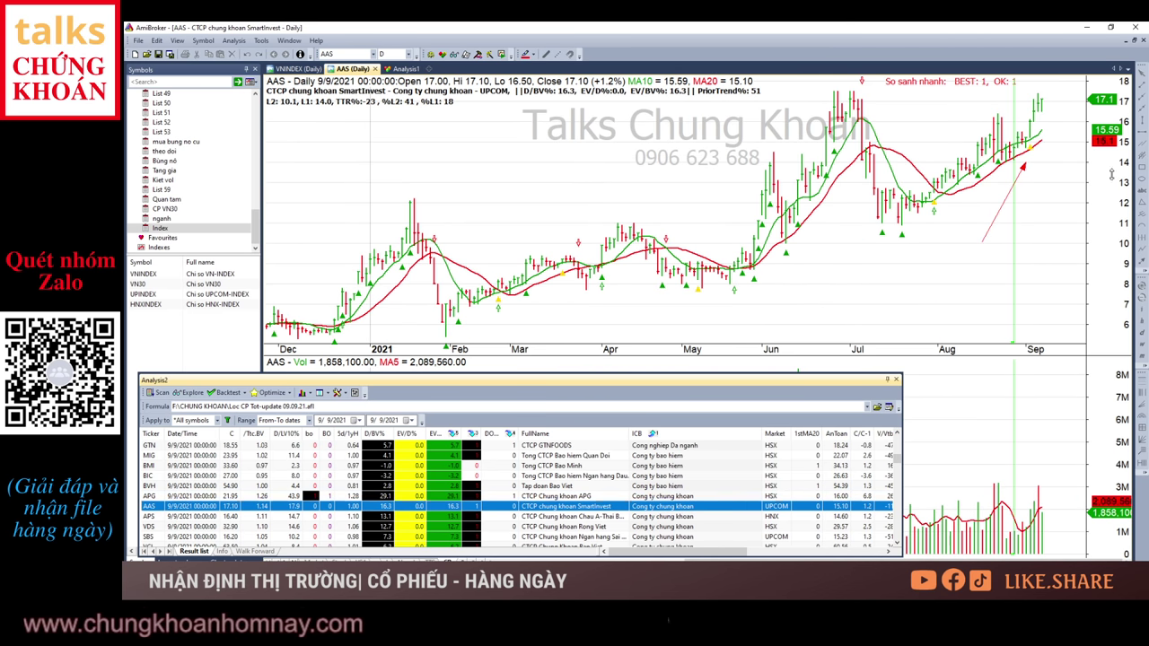
key(Down)
key(Down)
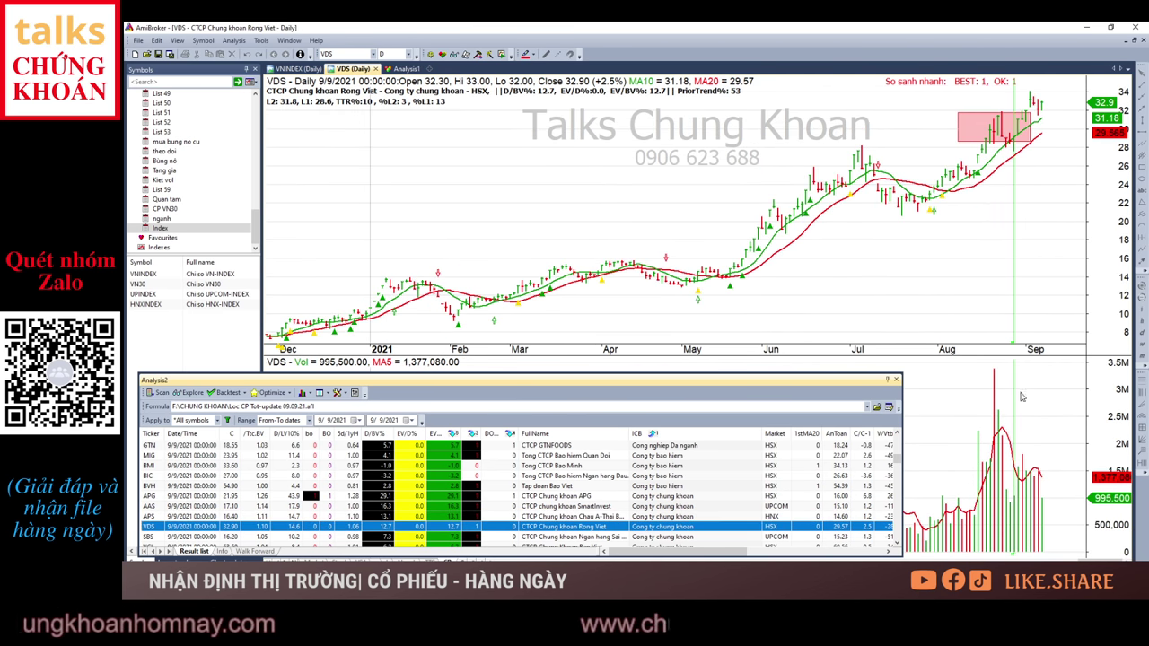
click(1027, 162)
click(1033, 162)
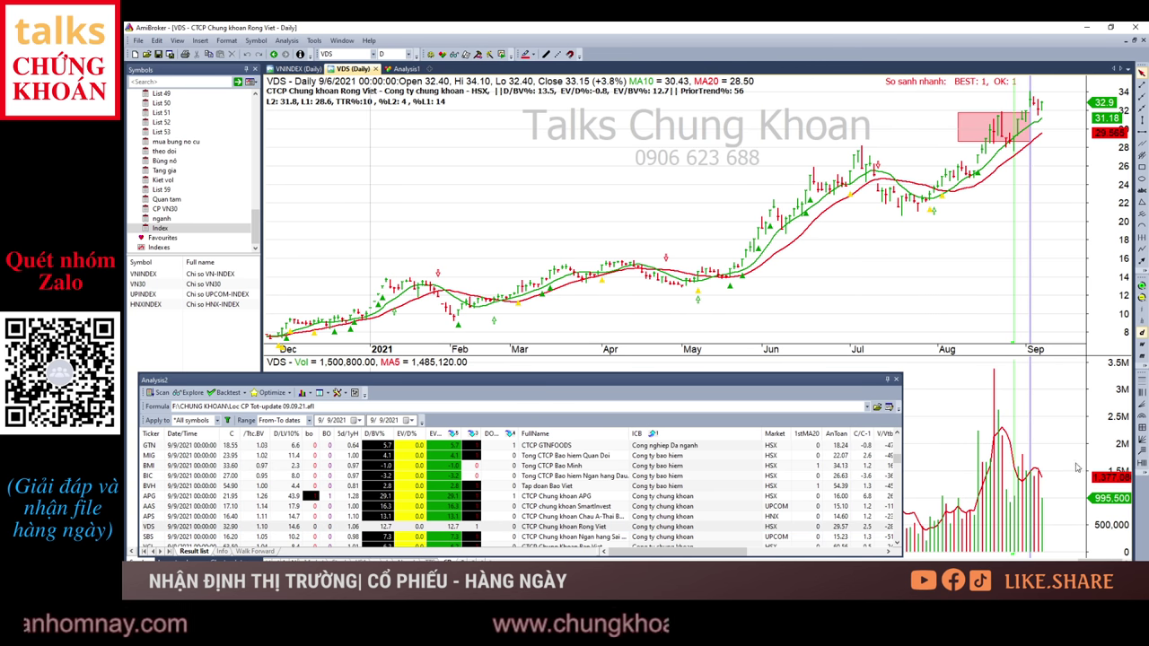
Step: View the daily charts of the securities stocks SBS, VCI, MBS and TVB from the Analysis2 results
click(736, 536)
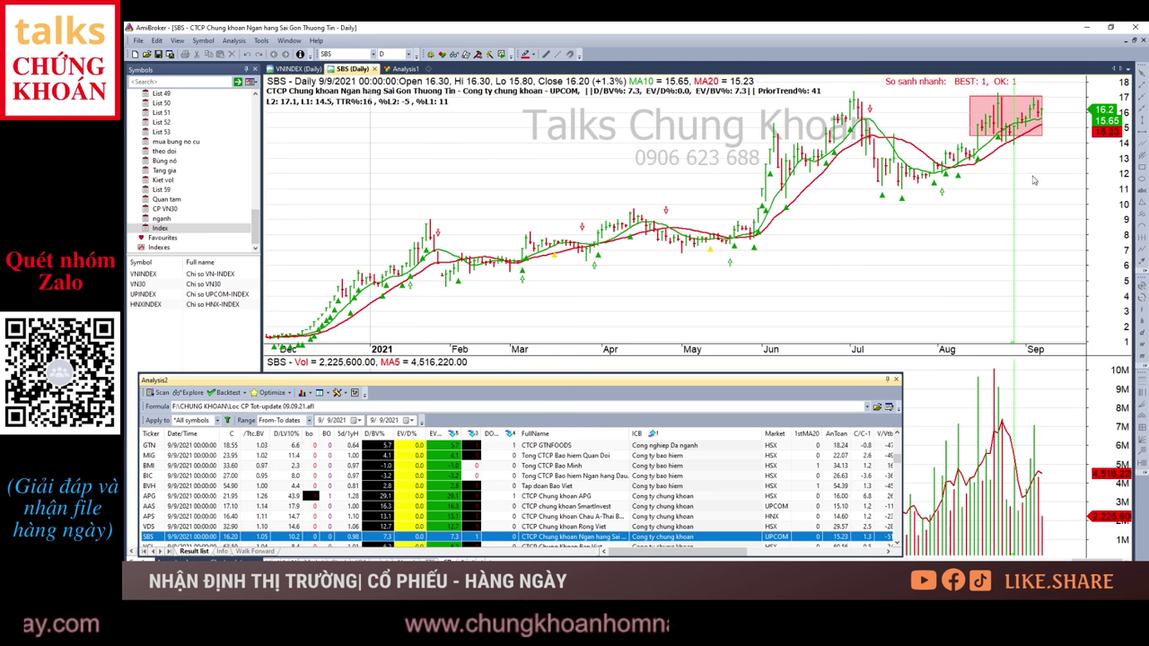
key(Down)
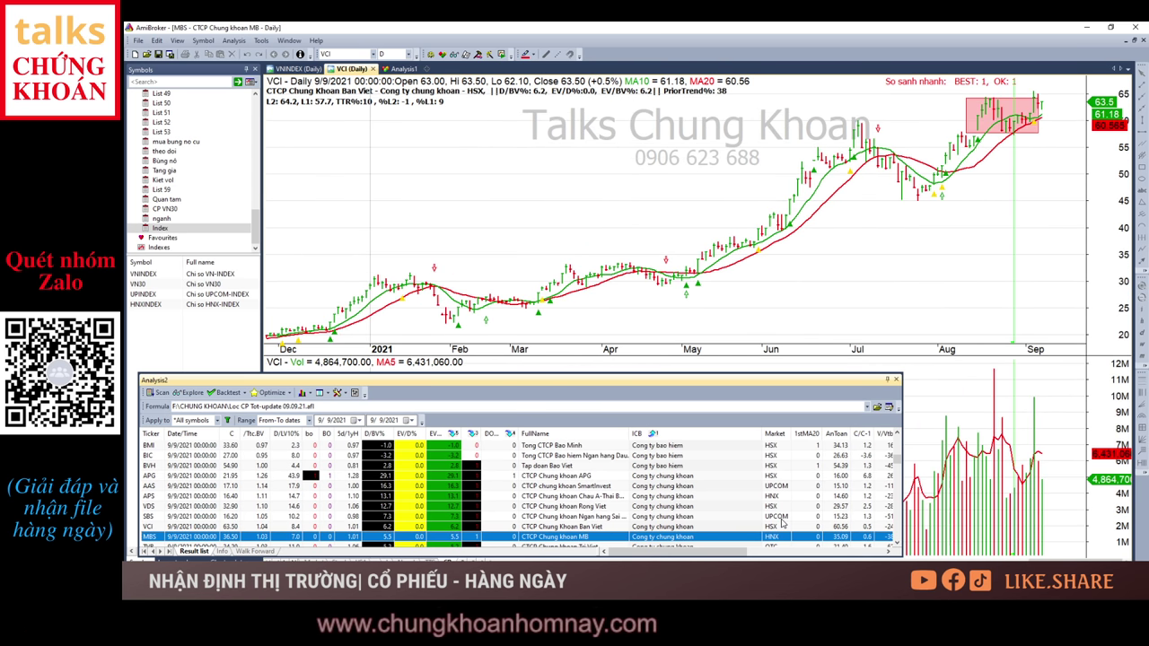
key(Down)
key(Down)
key(Up)
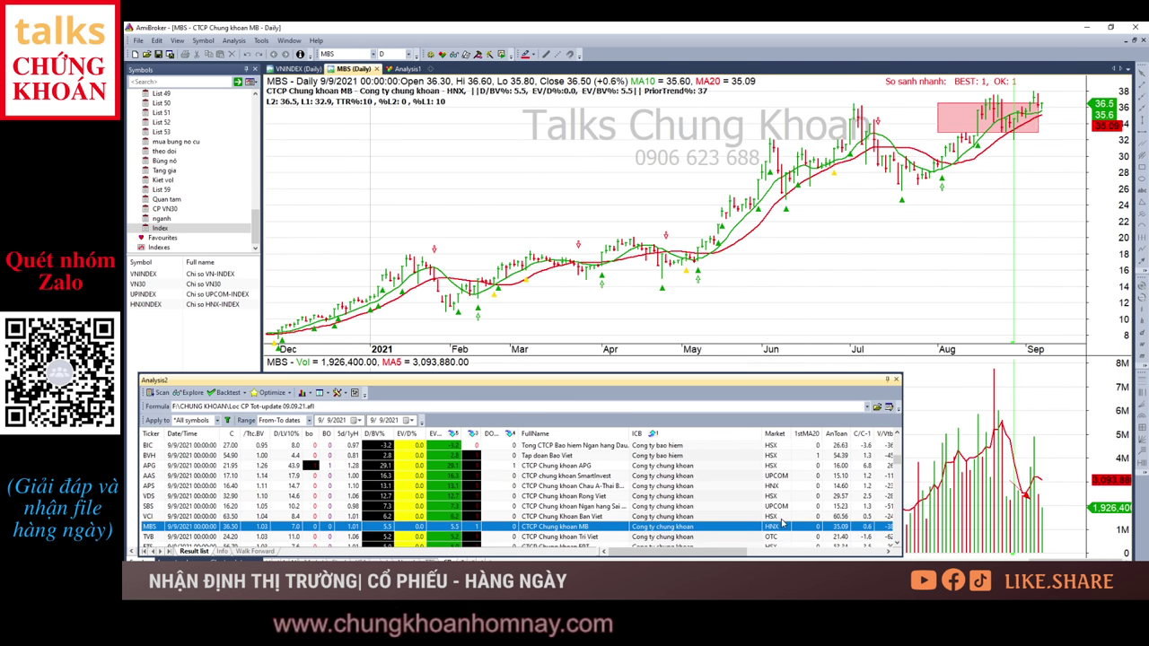
key(Down)
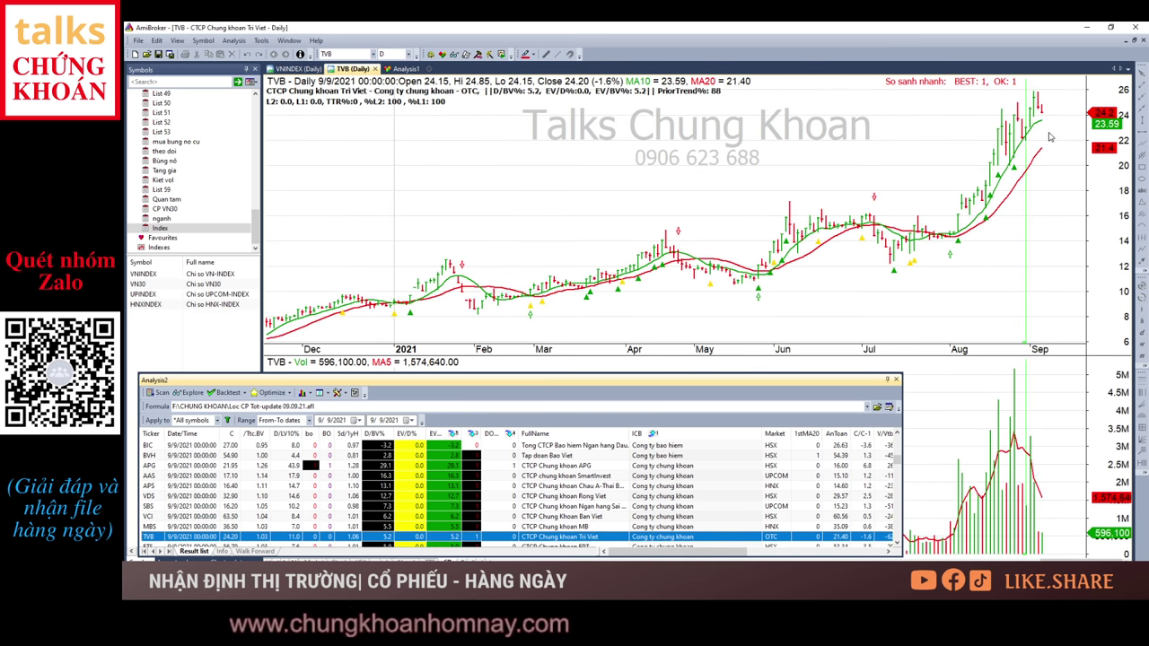
Step: View FTS's daily chart and inspect its 7, 8 and 9 September 2021 bars
key(Down)
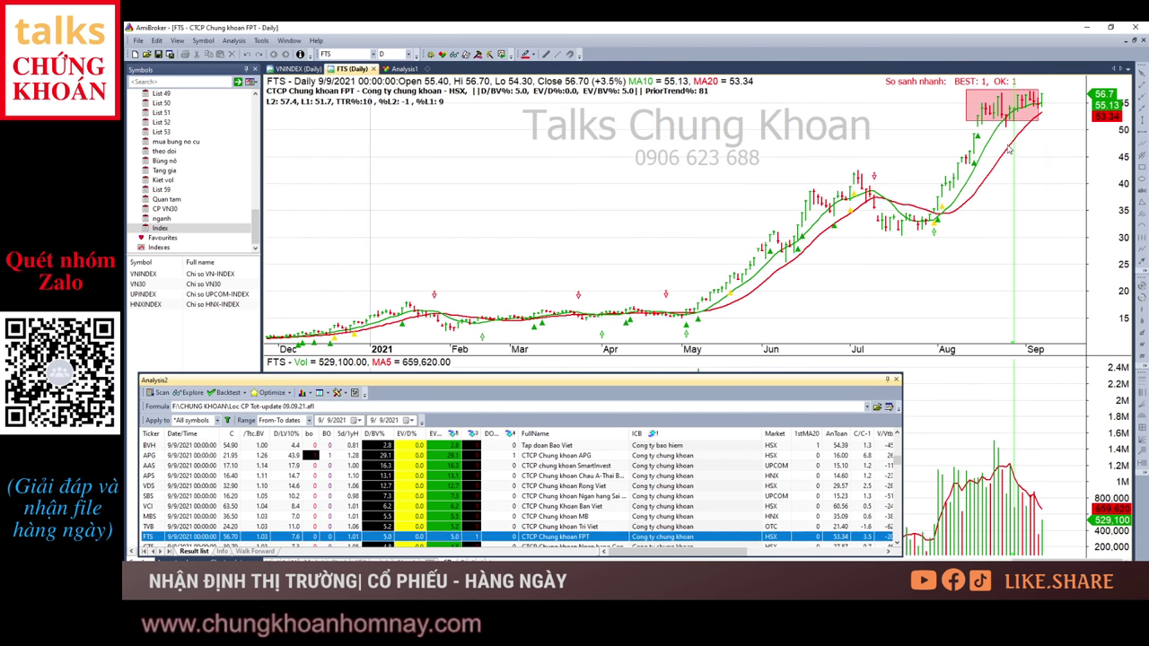
click(1044, 530)
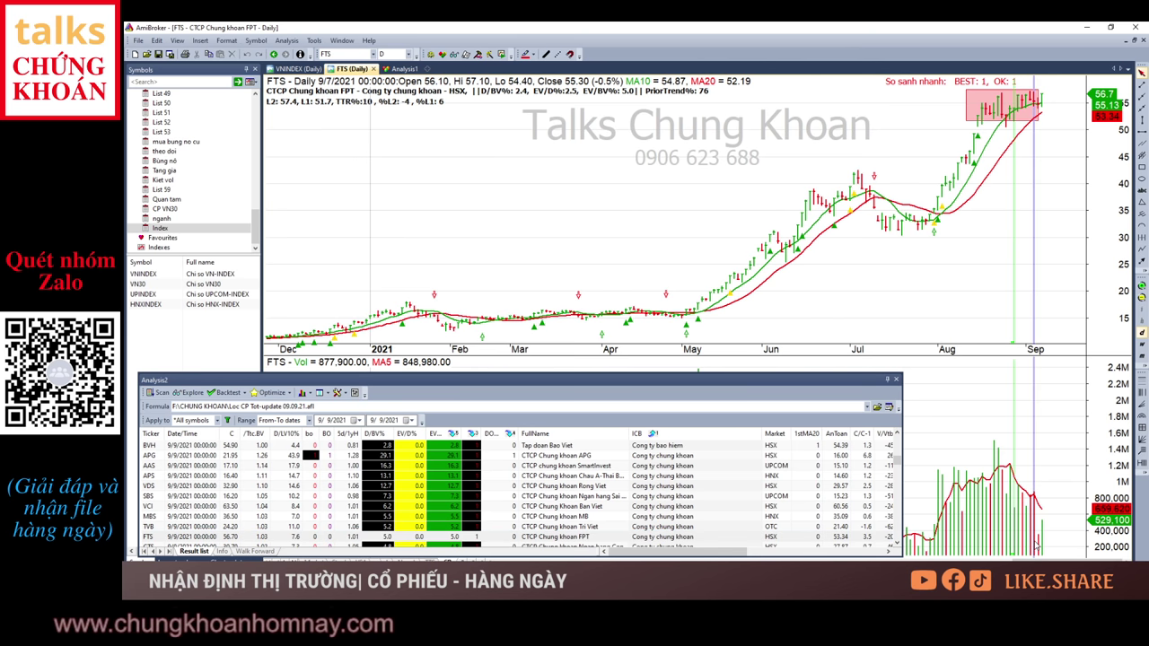
click(1038, 545)
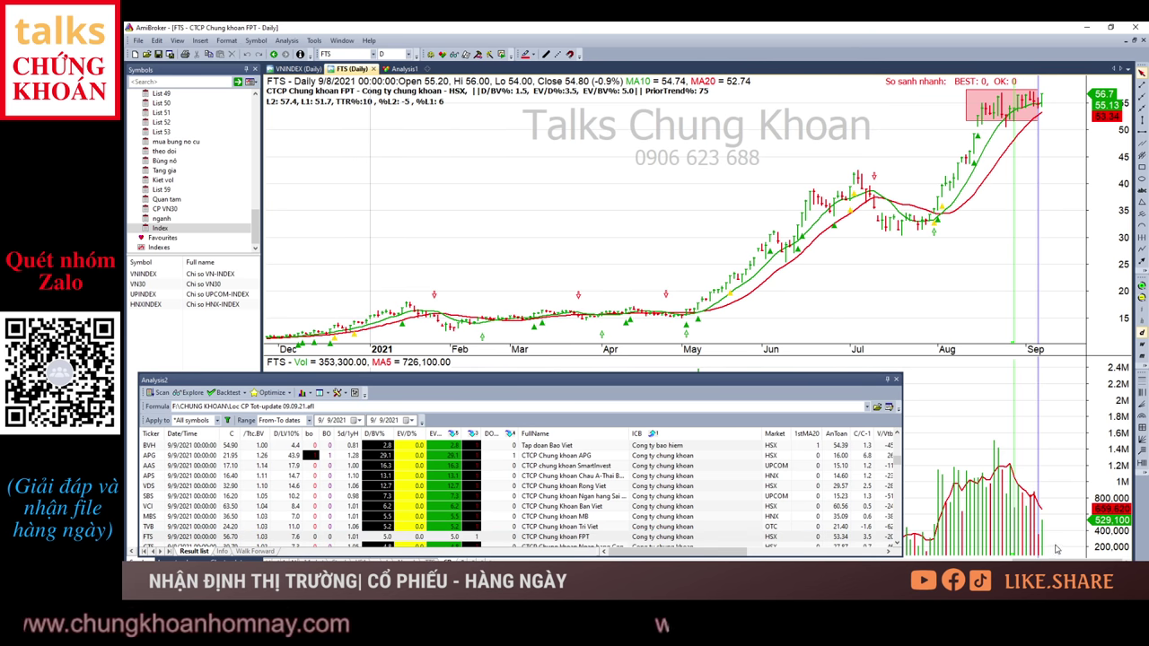
click(1043, 532)
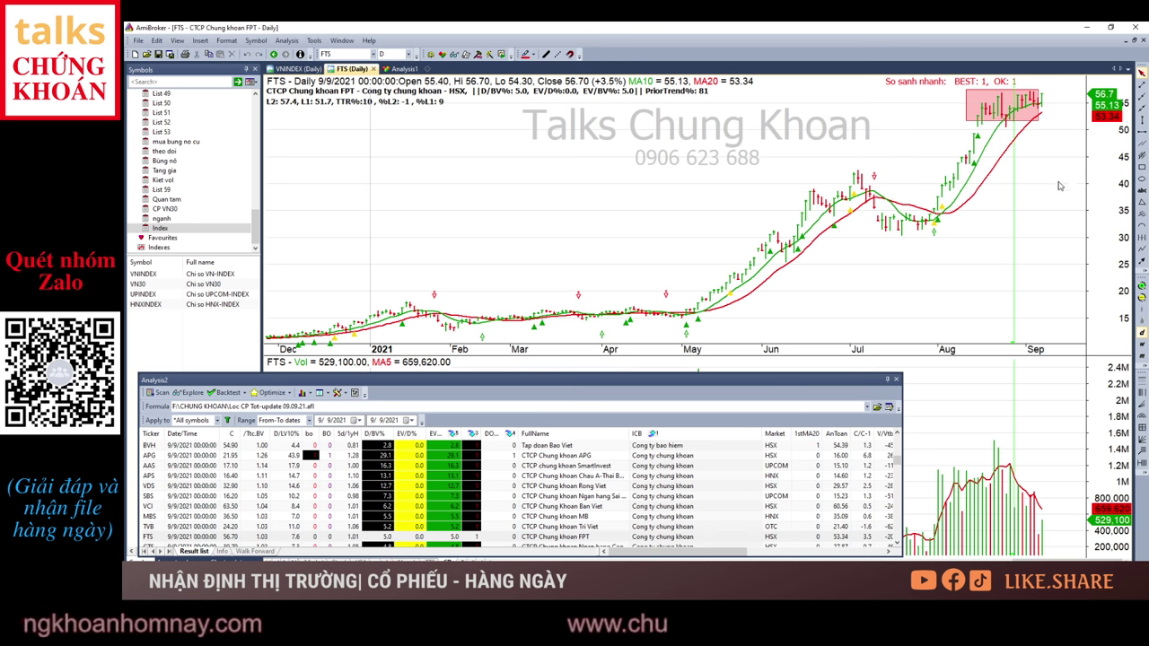
Step: Recheck the daily charts of MBS, TVB and FTS, and view CTS's chart
click(843, 516)
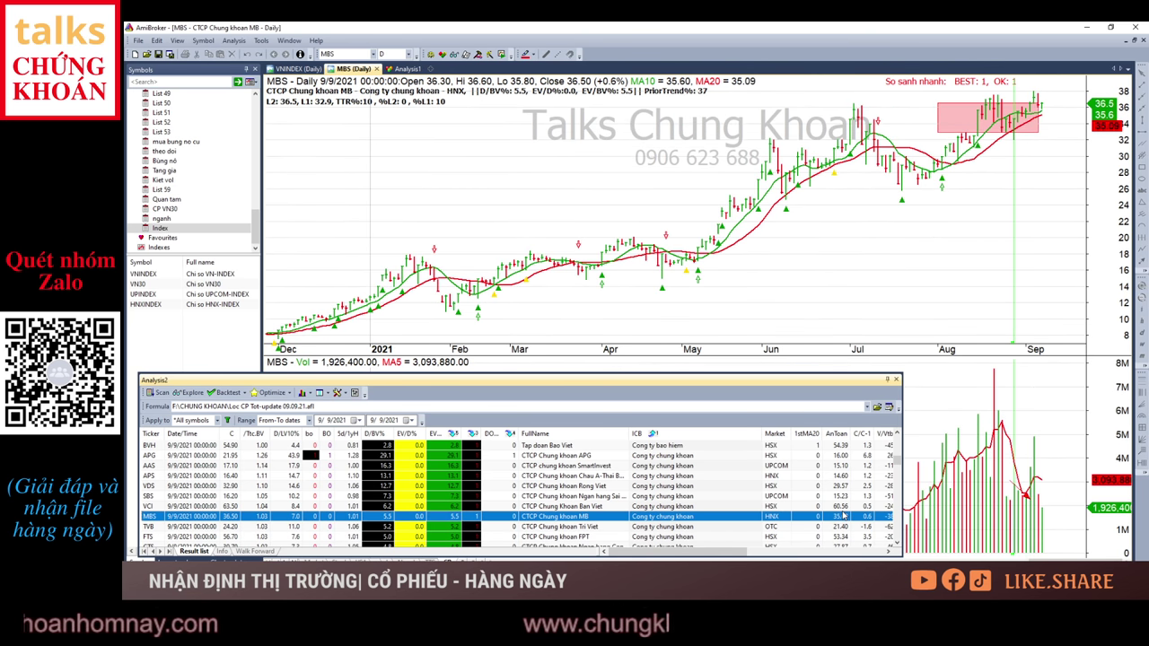
click(843, 525)
click(843, 537)
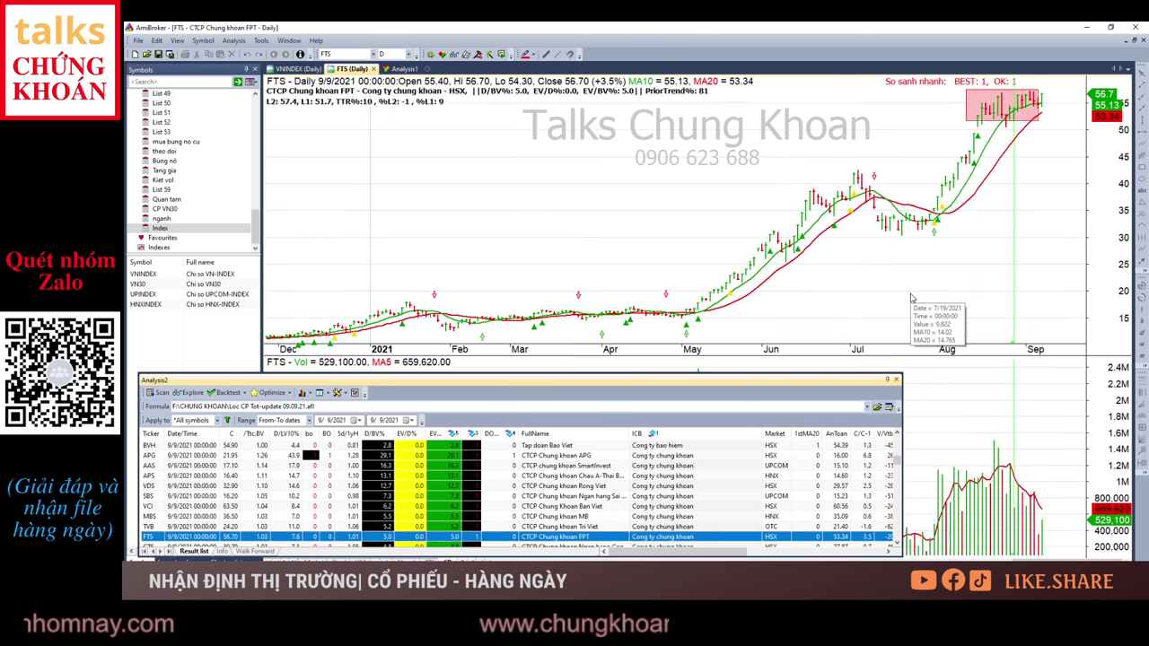
key(Down)
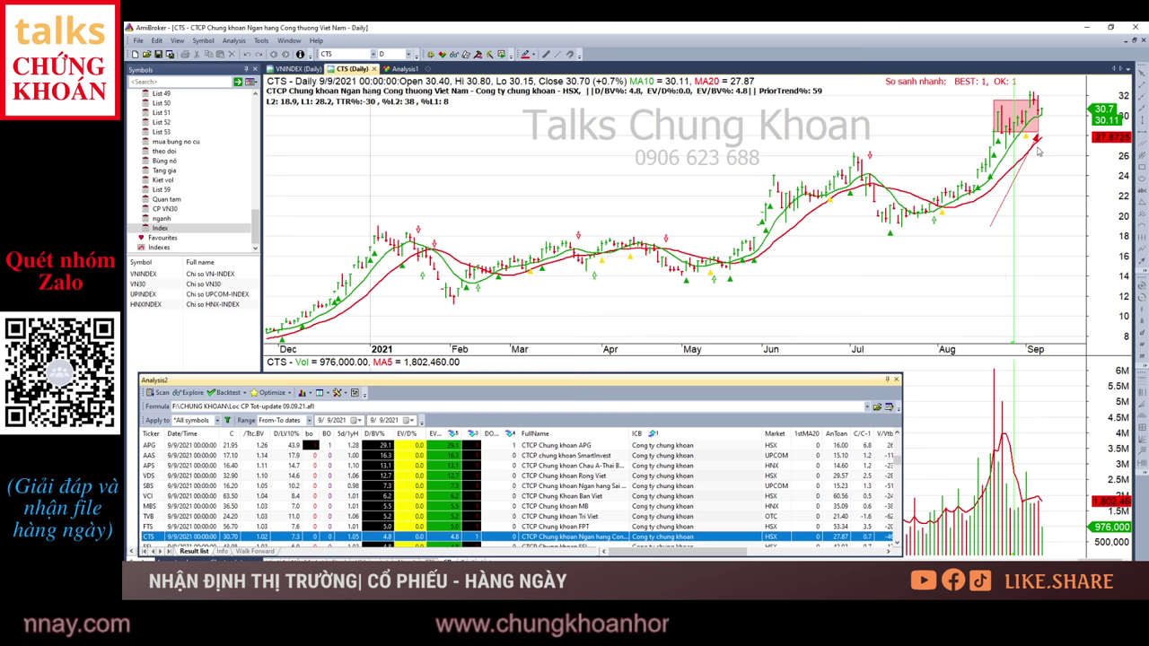
mouse_move(968, 276)
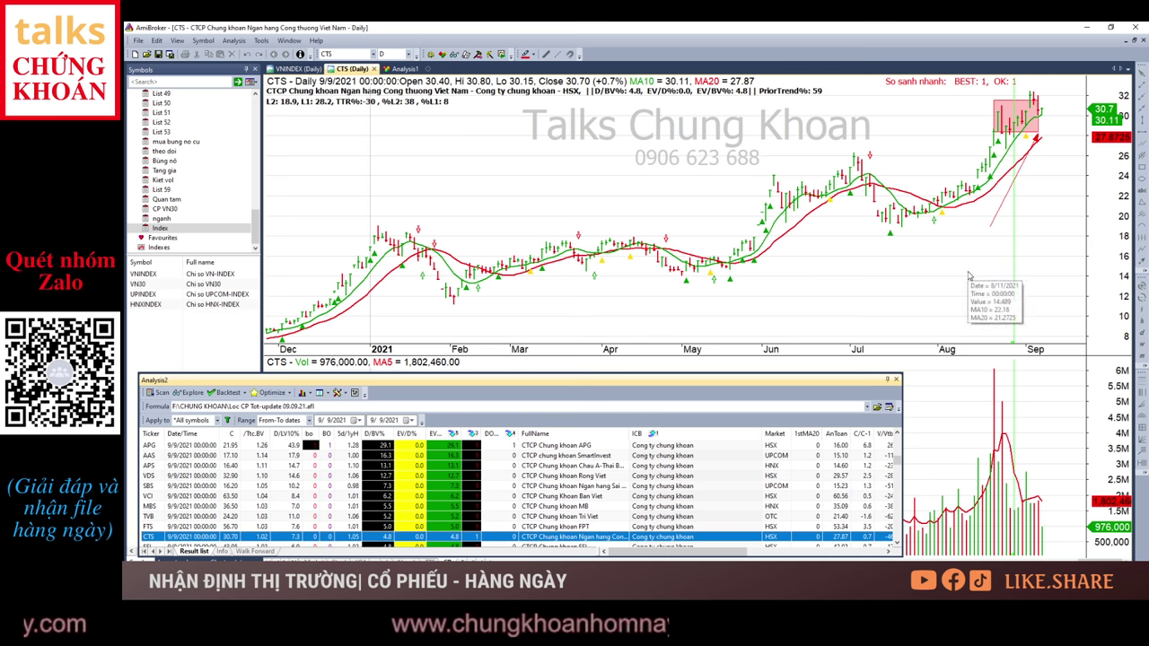
Step: View the daily charts of VND and SSI, inspecting SSI's 8 and 9 September 2021 bars
key(Down)
key(Down)
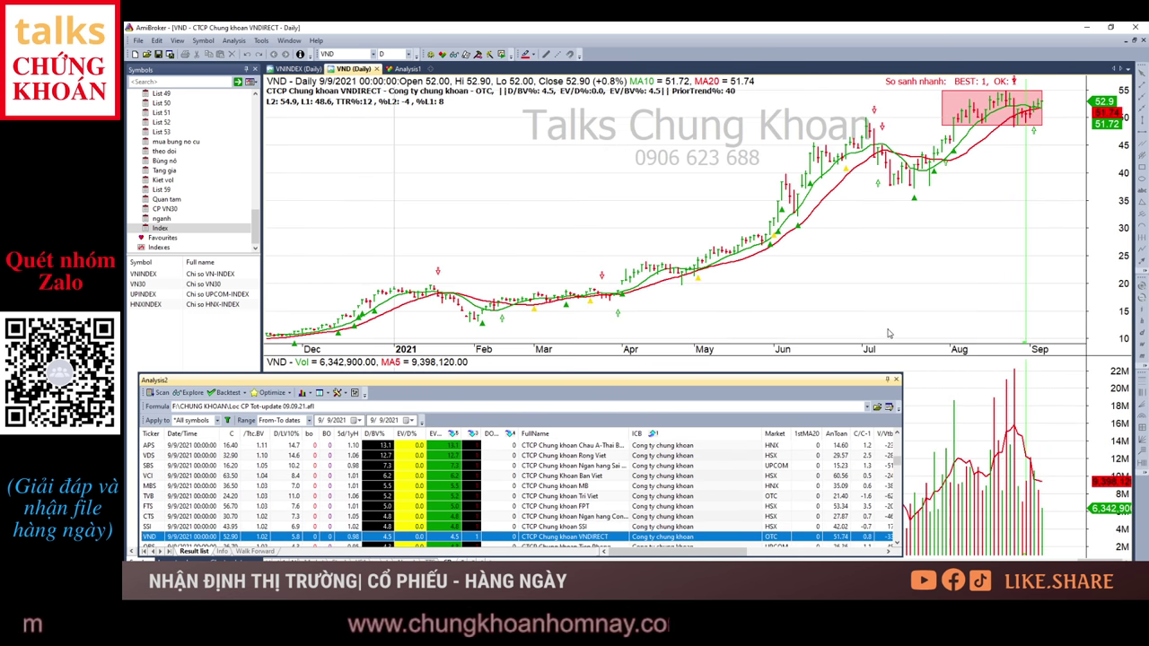
key(Up)
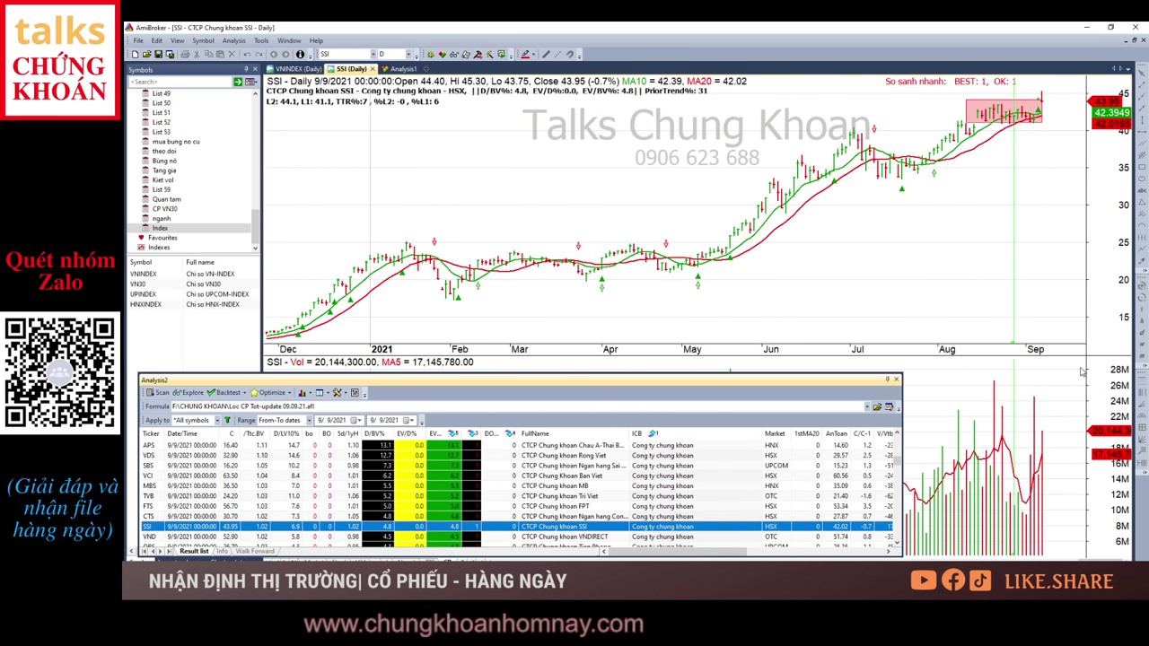
click(1039, 145)
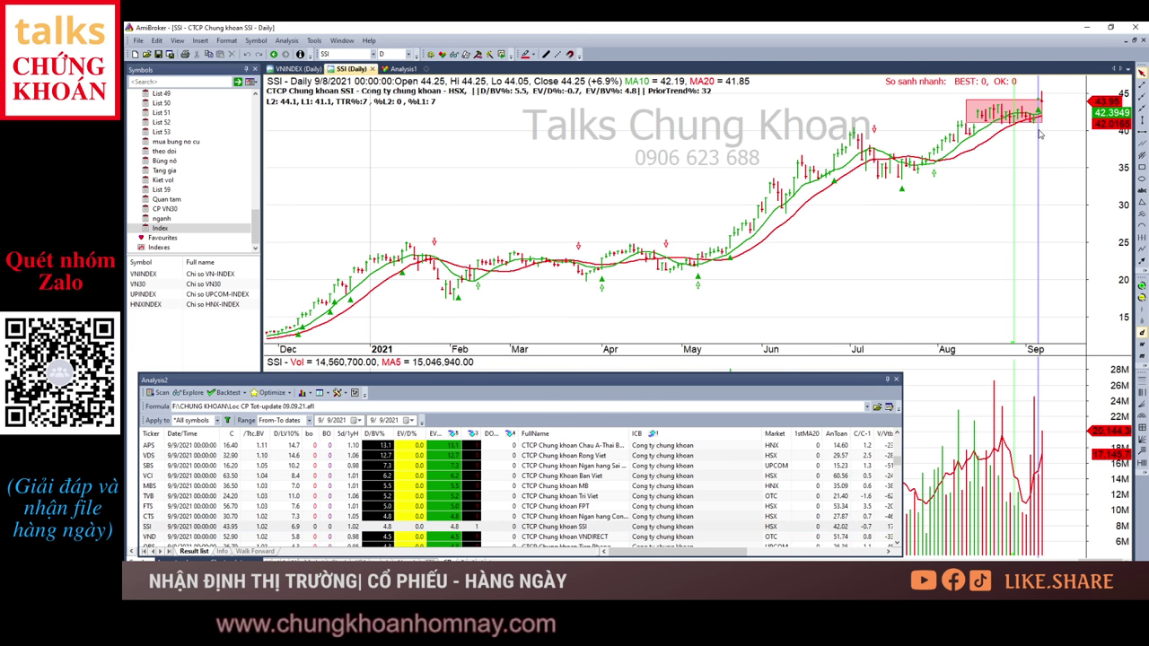
click(1042, 135)
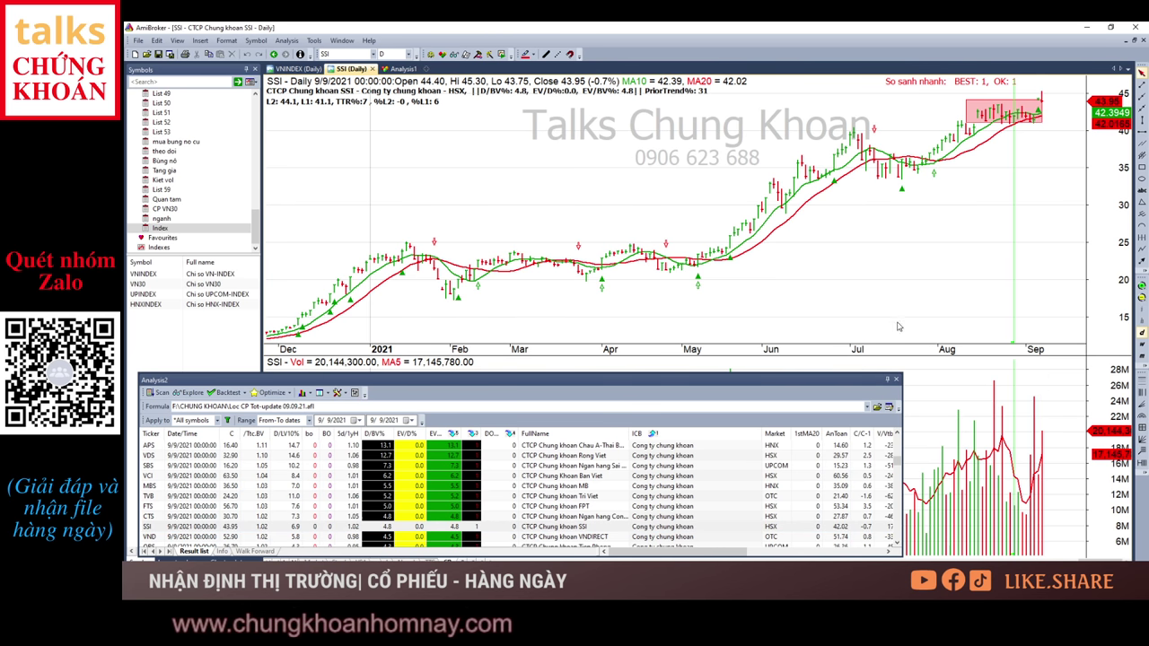
Step: Go through the remaining securities stocks' daily charts from VND through ORS, AGR and HCM to BVS
click(541, 537)
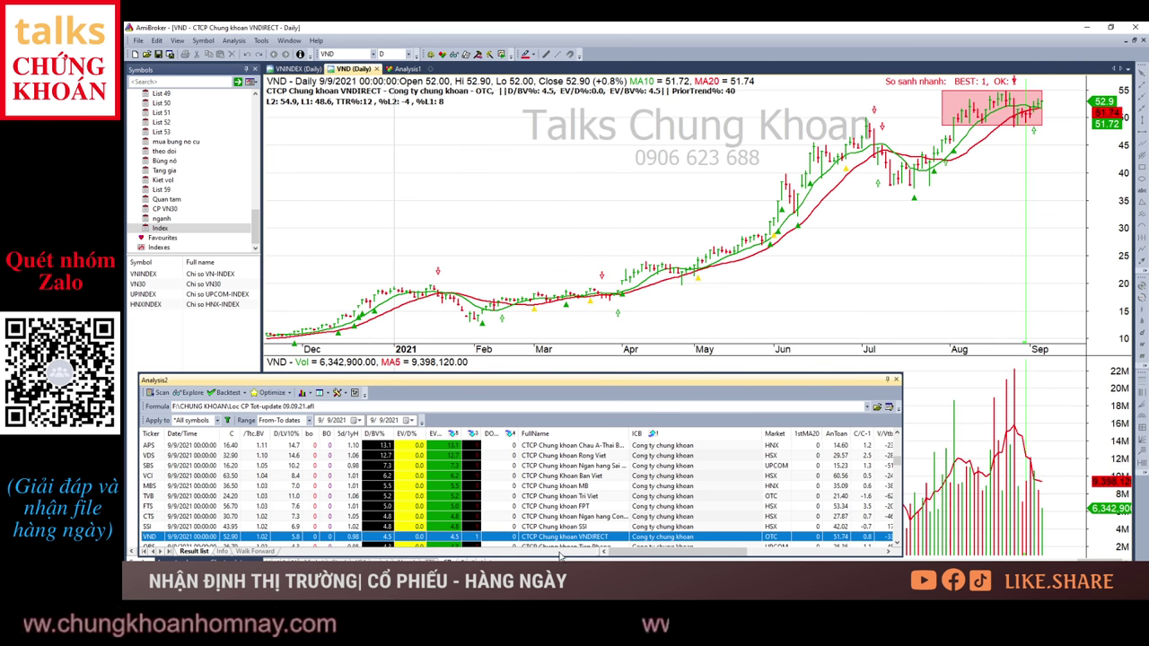
key(Down)
key(Down)
key(Down)
key(Down)
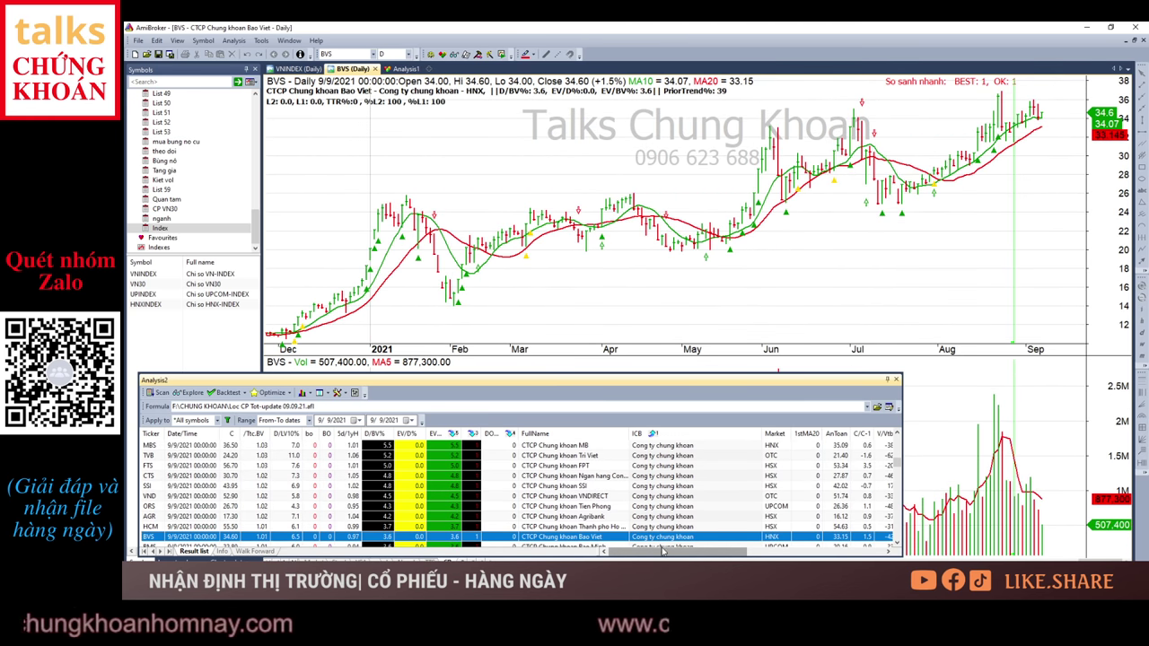
Step: View the daily charts of the real estate services stocks CKG, FIR, CRE and FLC
scroll(709, 511, down, 5)
click(705, 478)
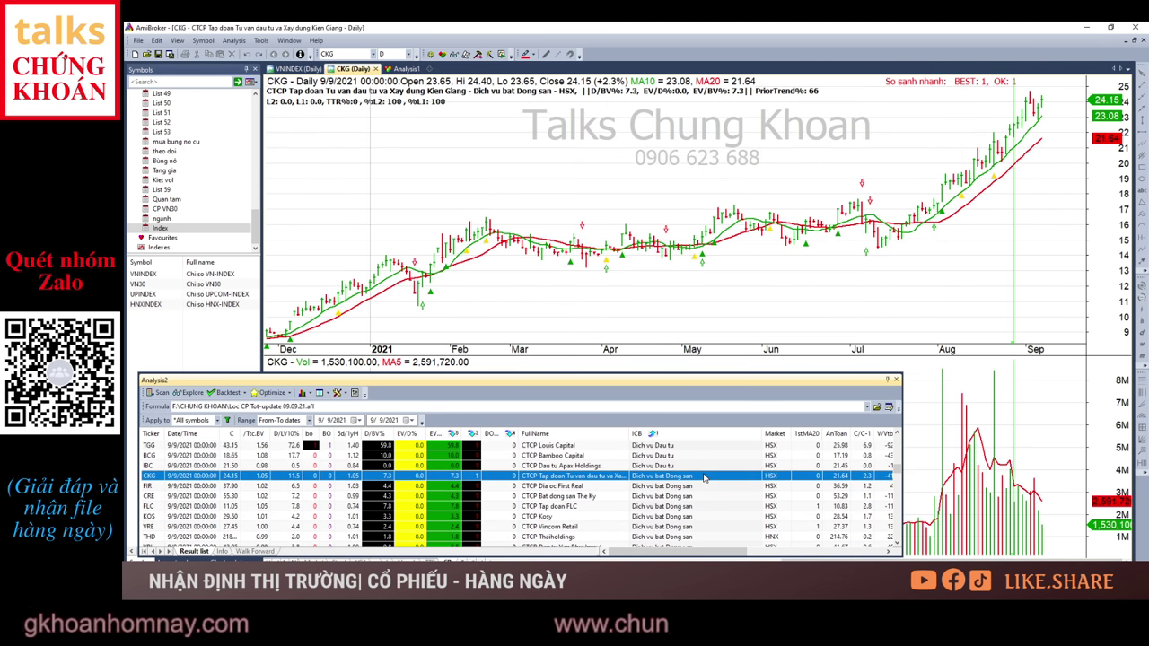
click(730, 486)
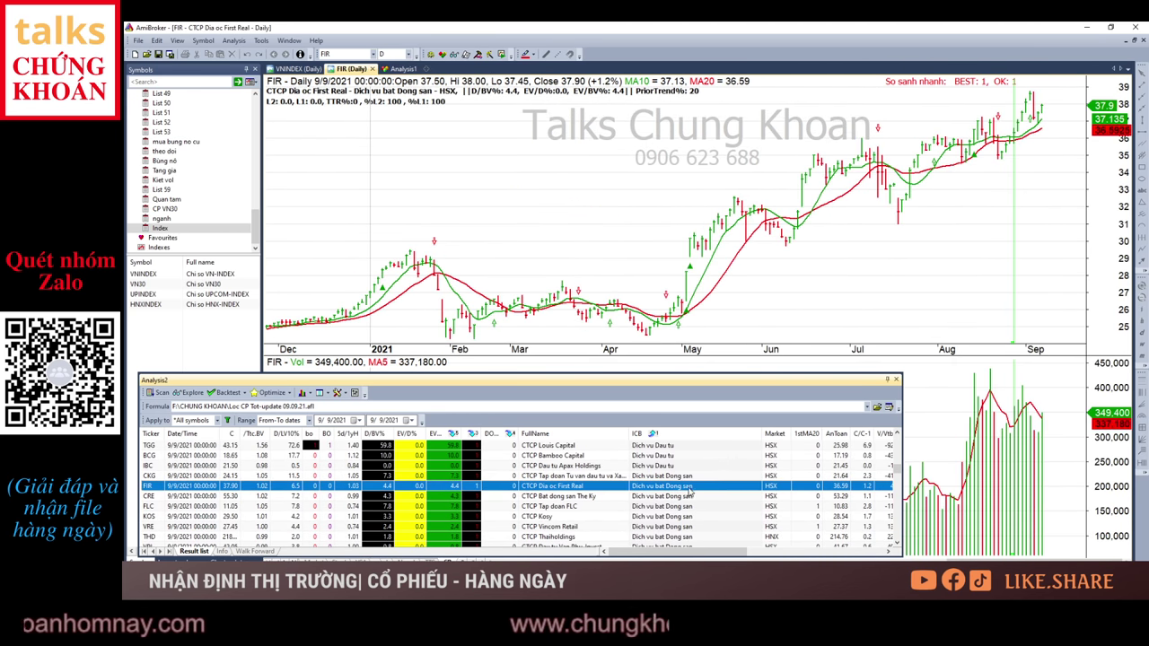
key(Down)
key(Down)
key(Up)
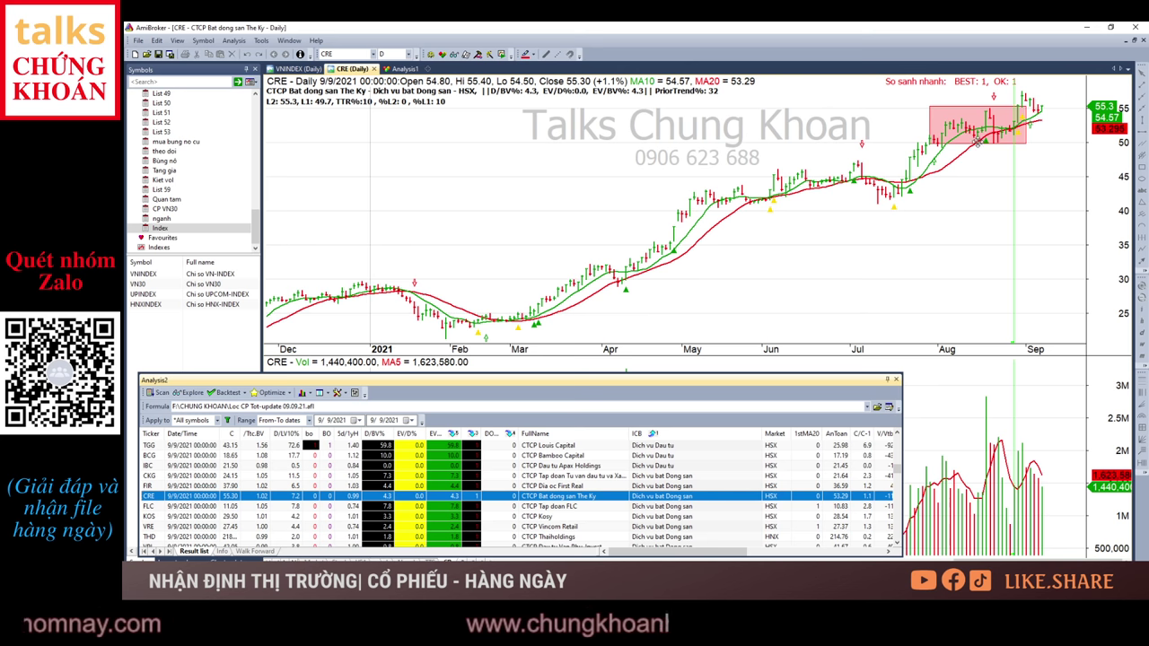
key(Down)
key(Up)
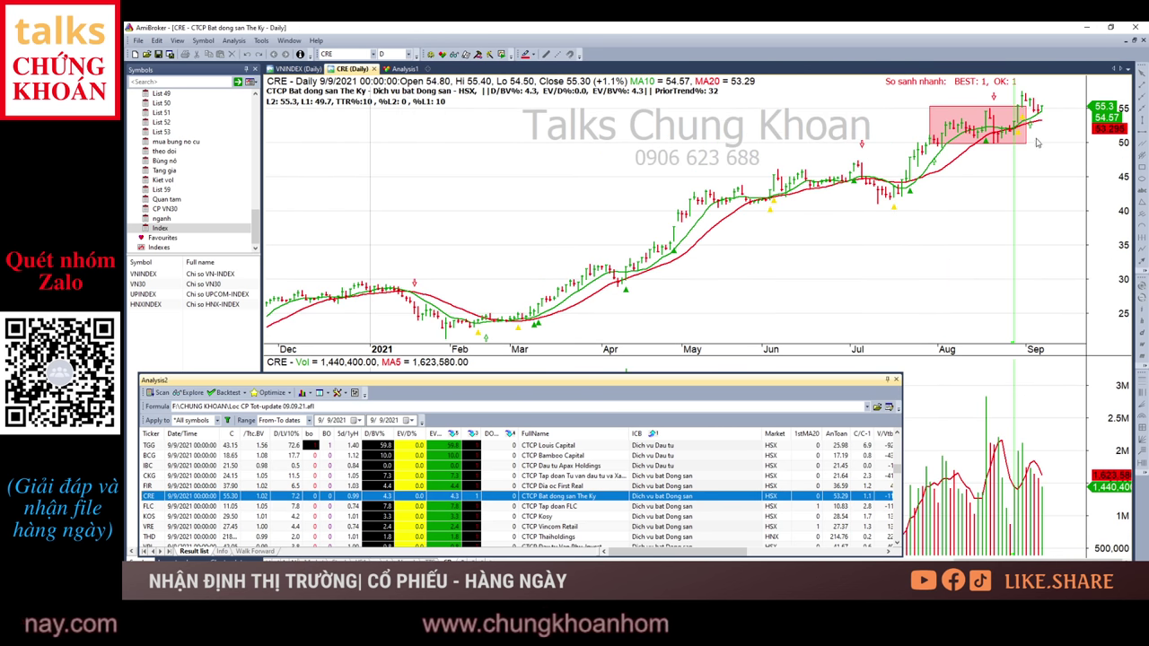
key(Down)
key(Down)
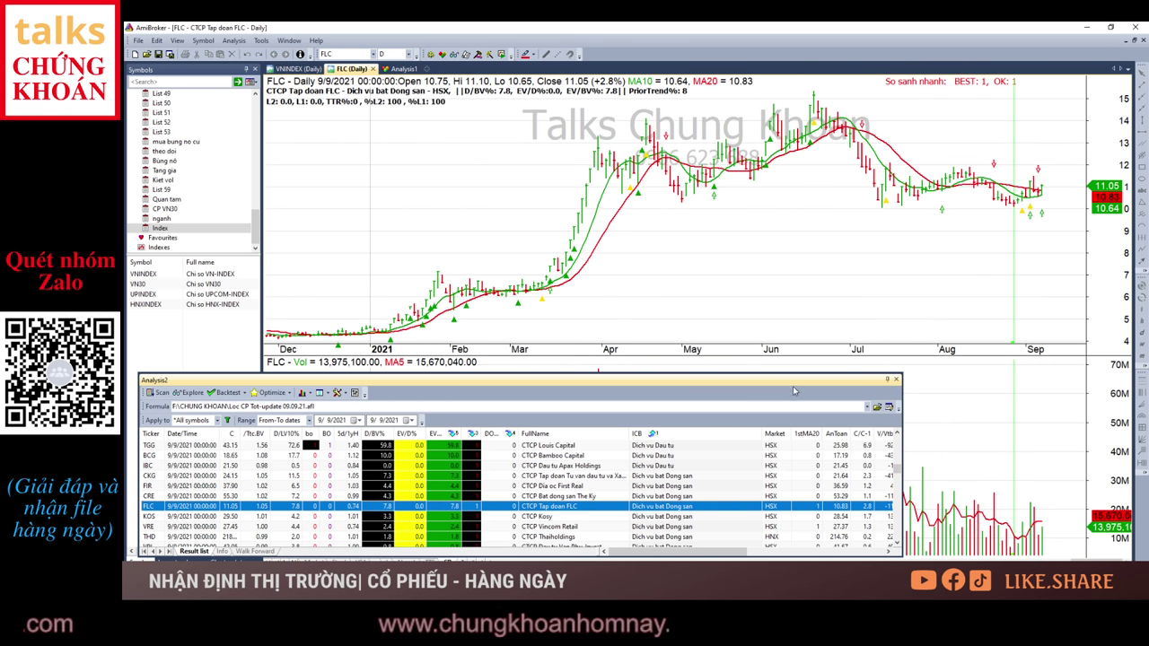
Step: View VRE's daily chart and go through the following results down to the internet services stock ELC
key(Down)
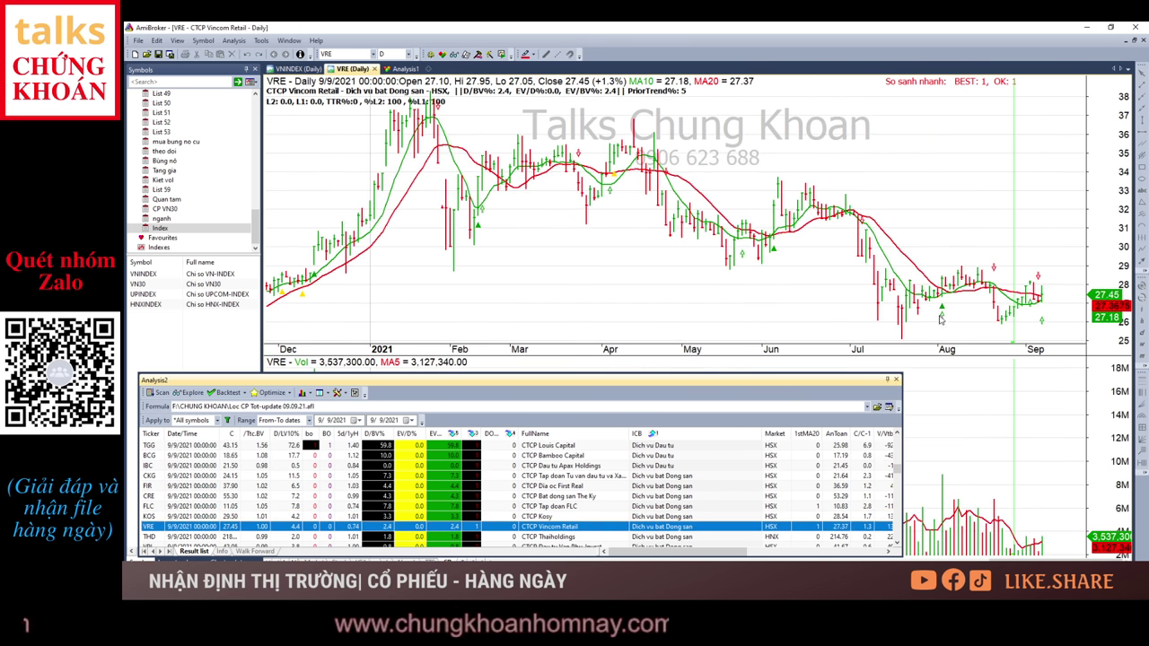
key(Down)
key(Up)
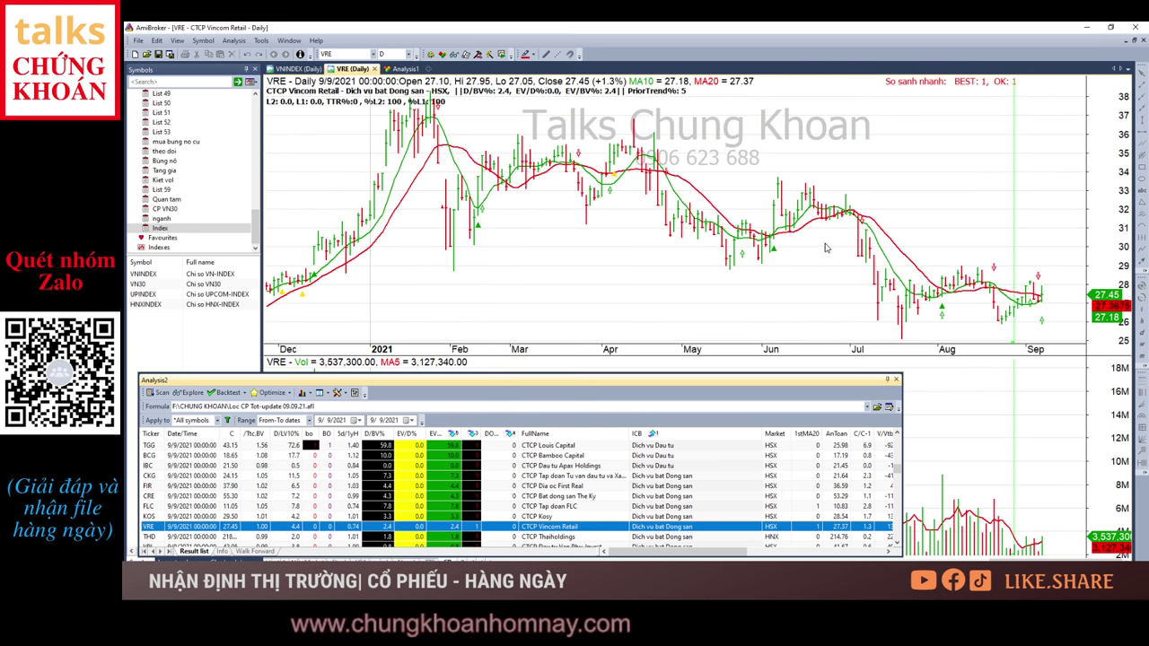
key(Down)
key(Down)
key(Down)
key(Down)
key(Down)
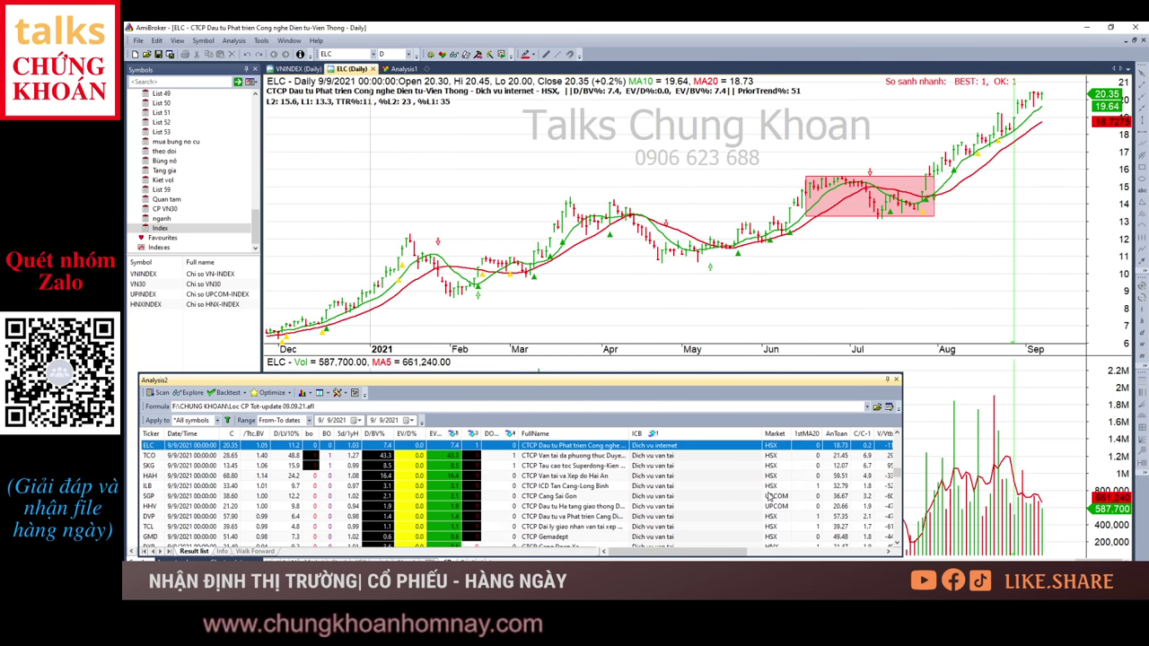
Step: View the daily charts of the transport services stocks TCO, SKG and HAH
scroll(807, 485, down, 2)
click(681, 487)
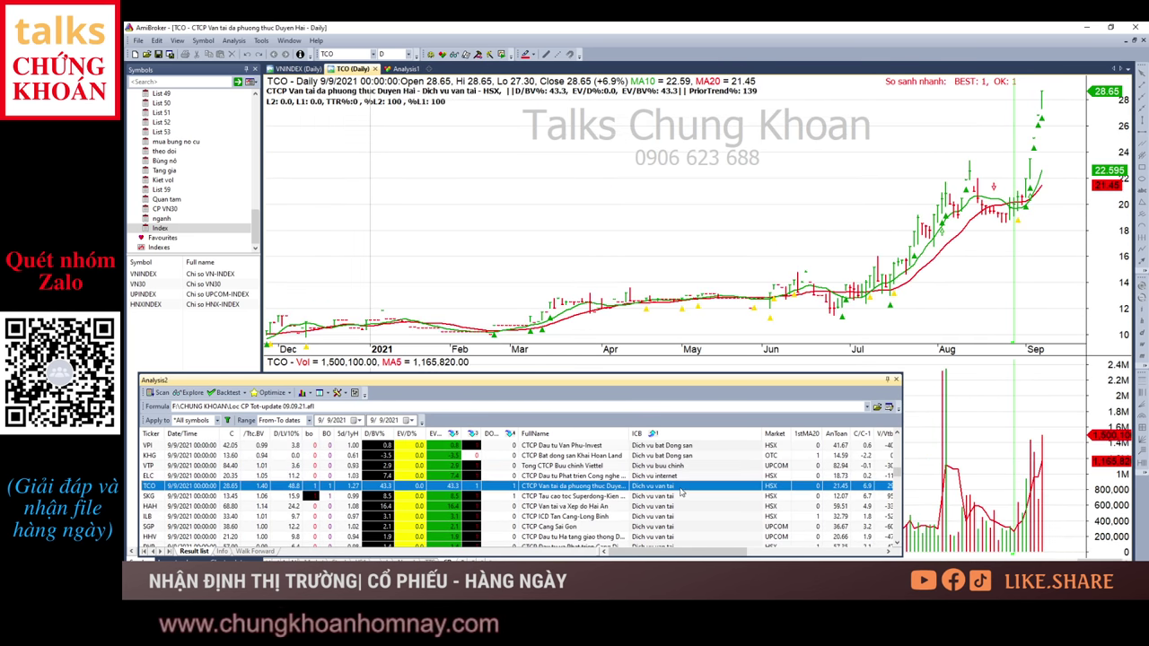
key(Down)
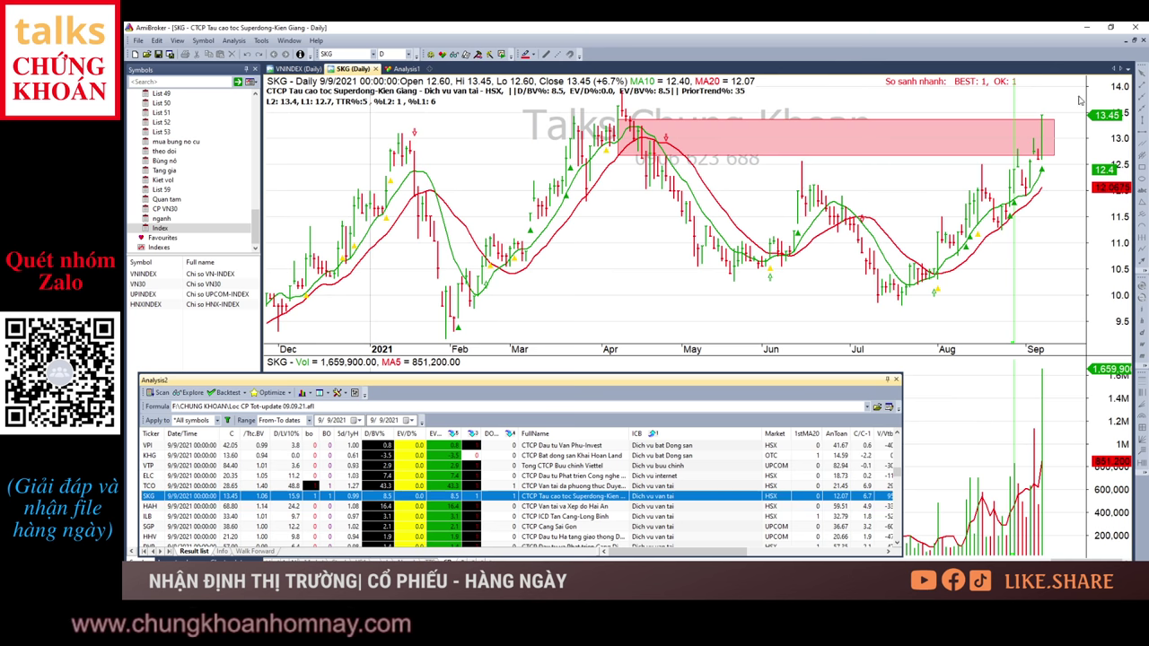
key(Down)
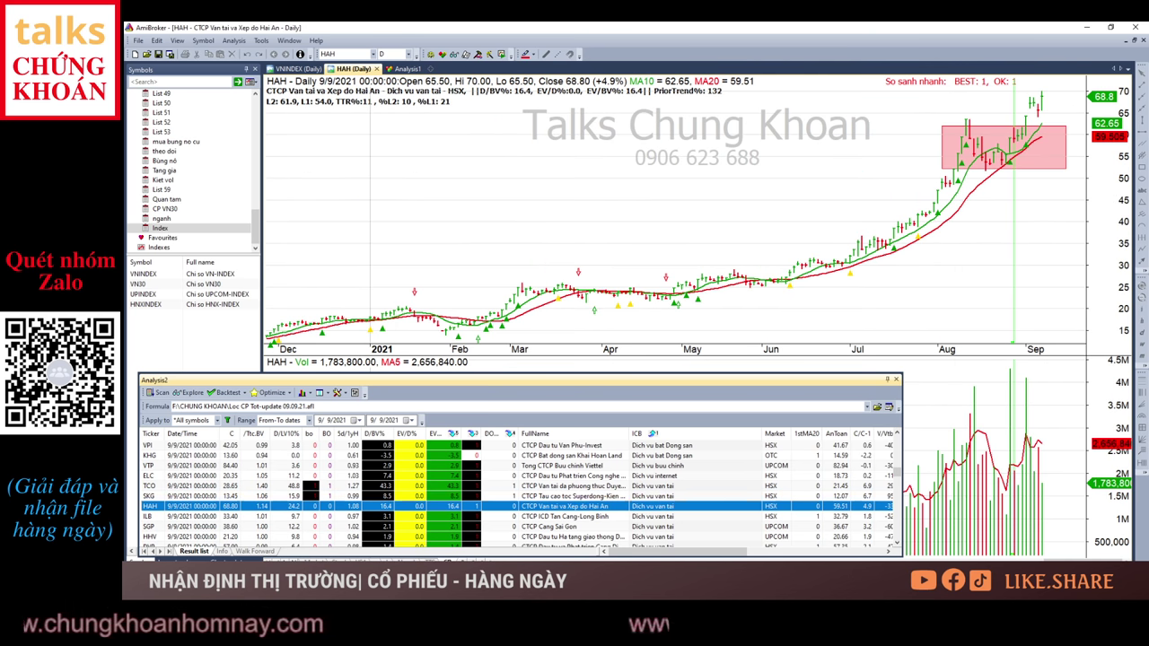
Step: Switch to the browser showing the Talks Chung Khoan YouTube channel page
key(alt+Tab)
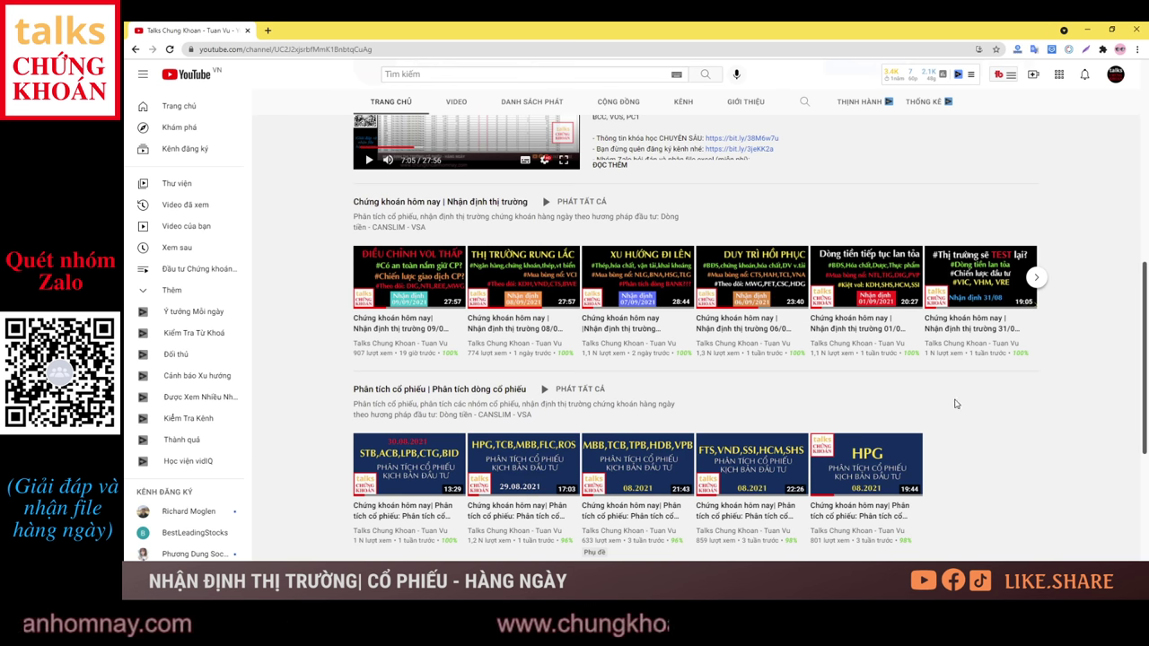
Step: Switch back to AmiBroker and check HAH's daily bars for 9/1/2021, 9/6/2021 and the latest session
mouse_move(774, 286)
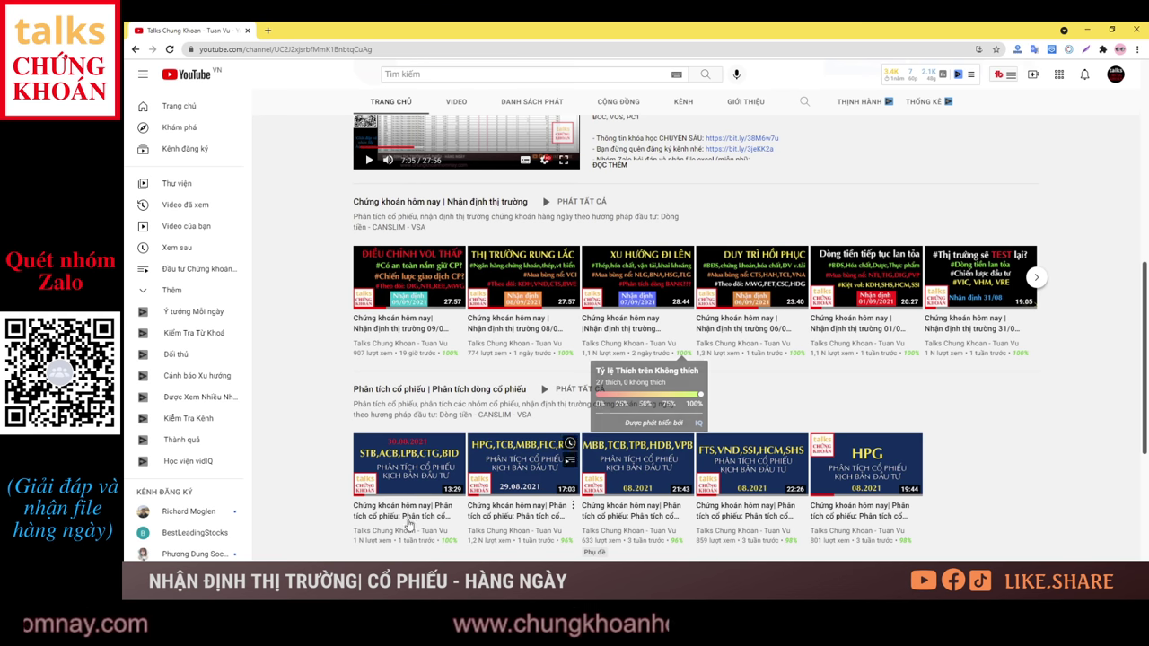
key(alt+Tab)
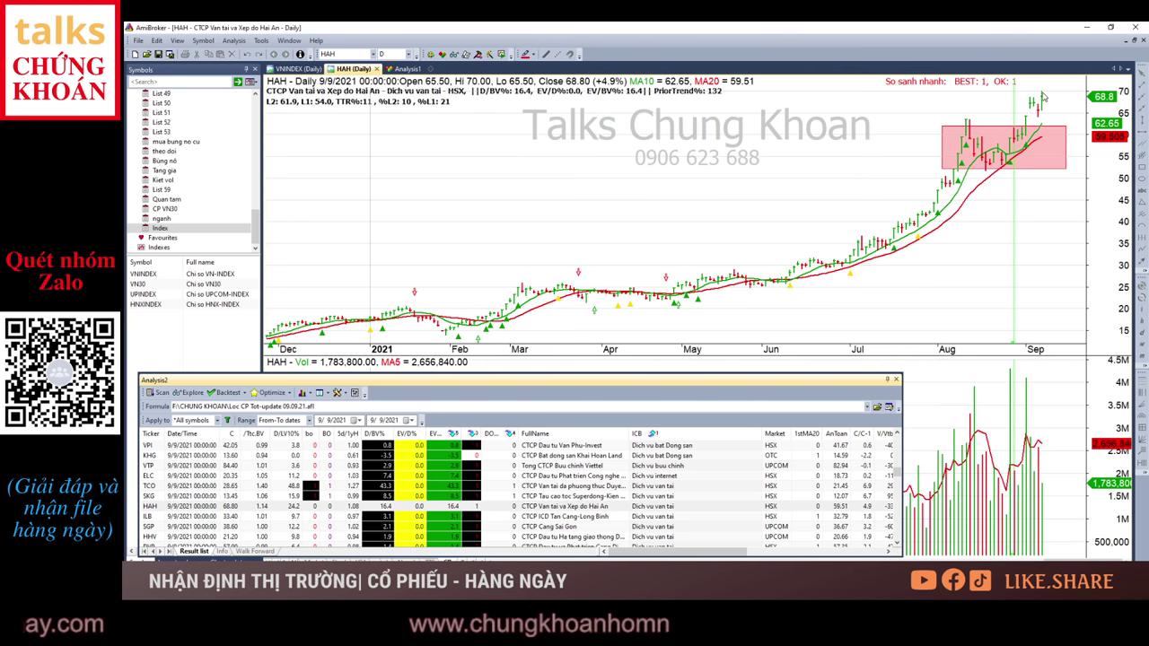
click(1029, 185)
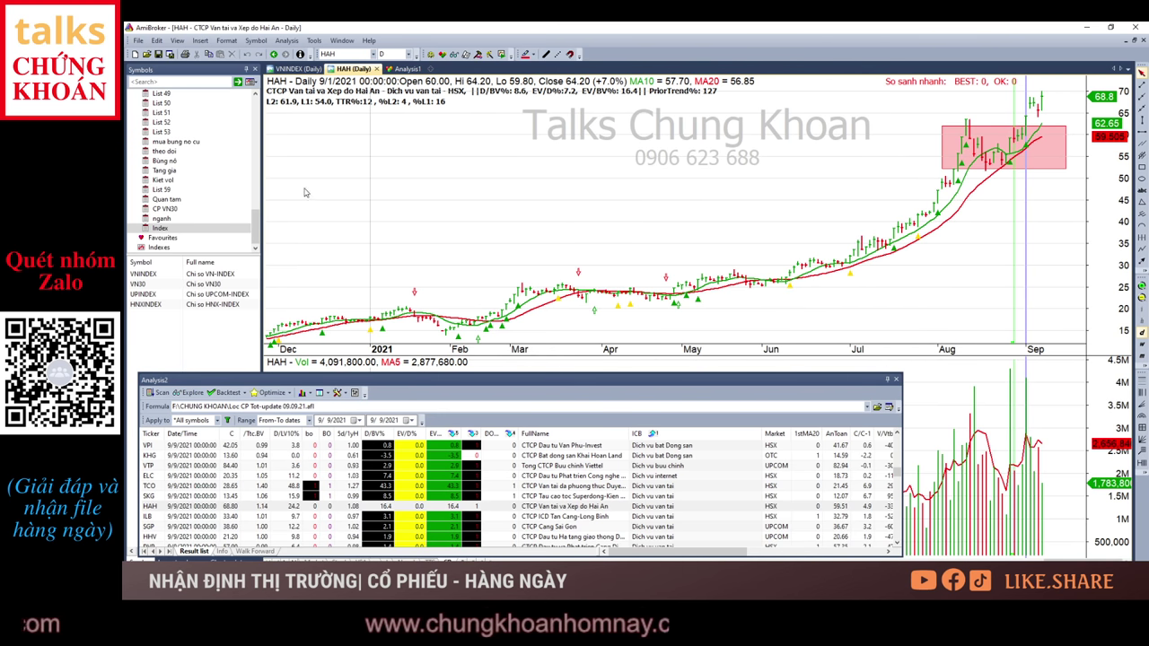
key(Right)
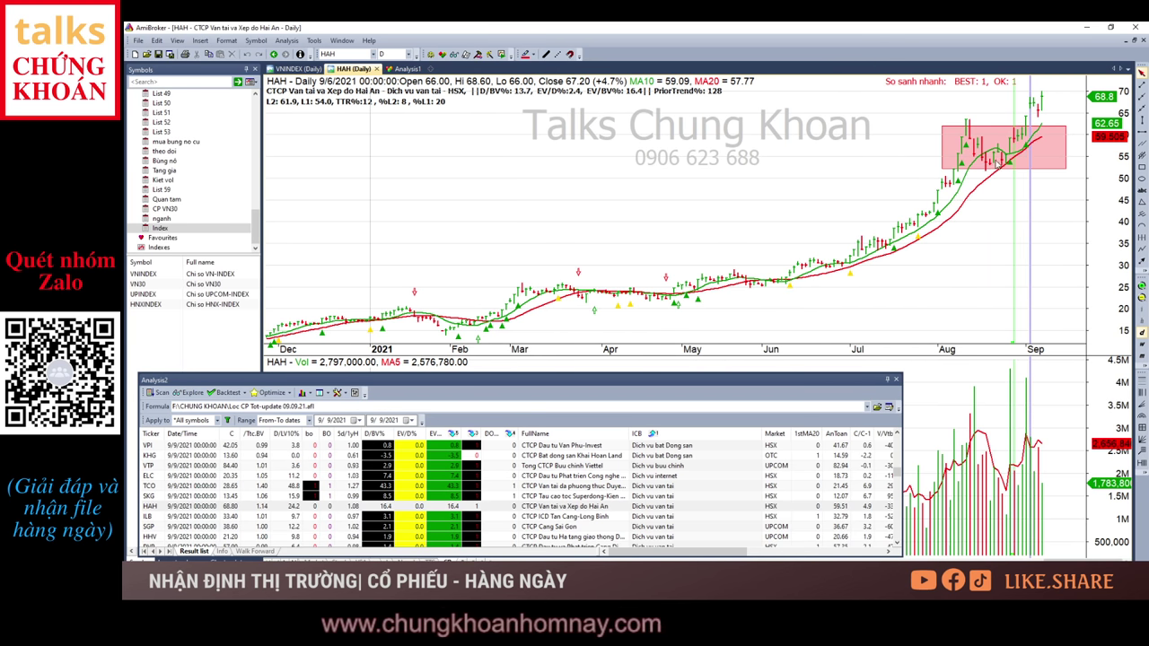
key(Left)
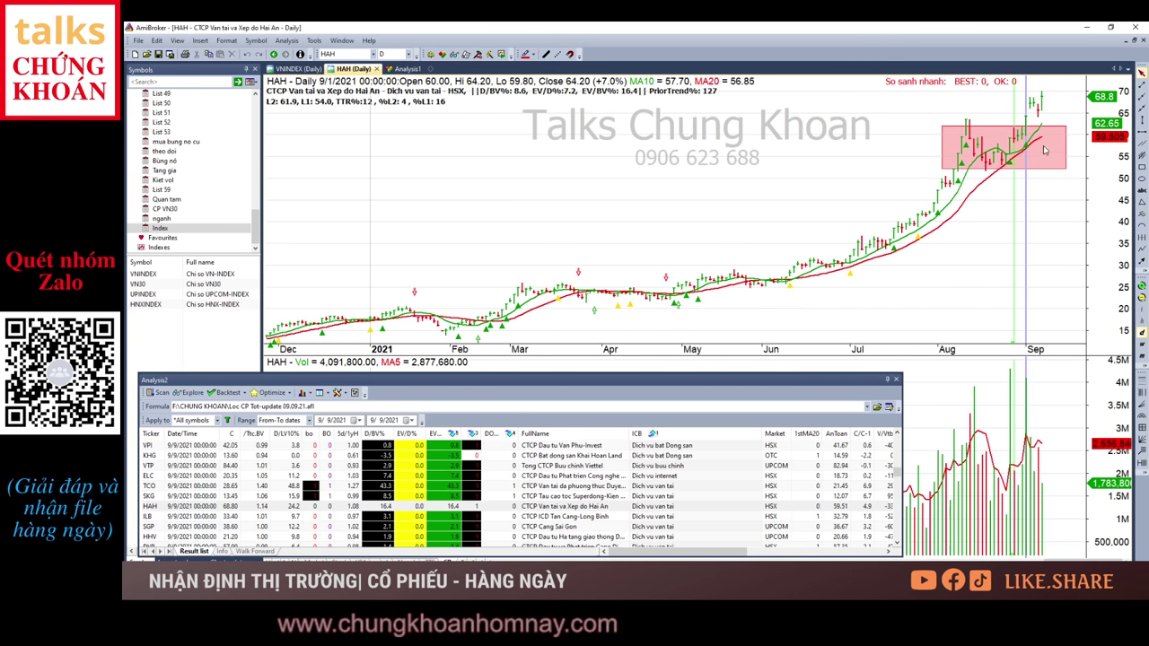
key(End)
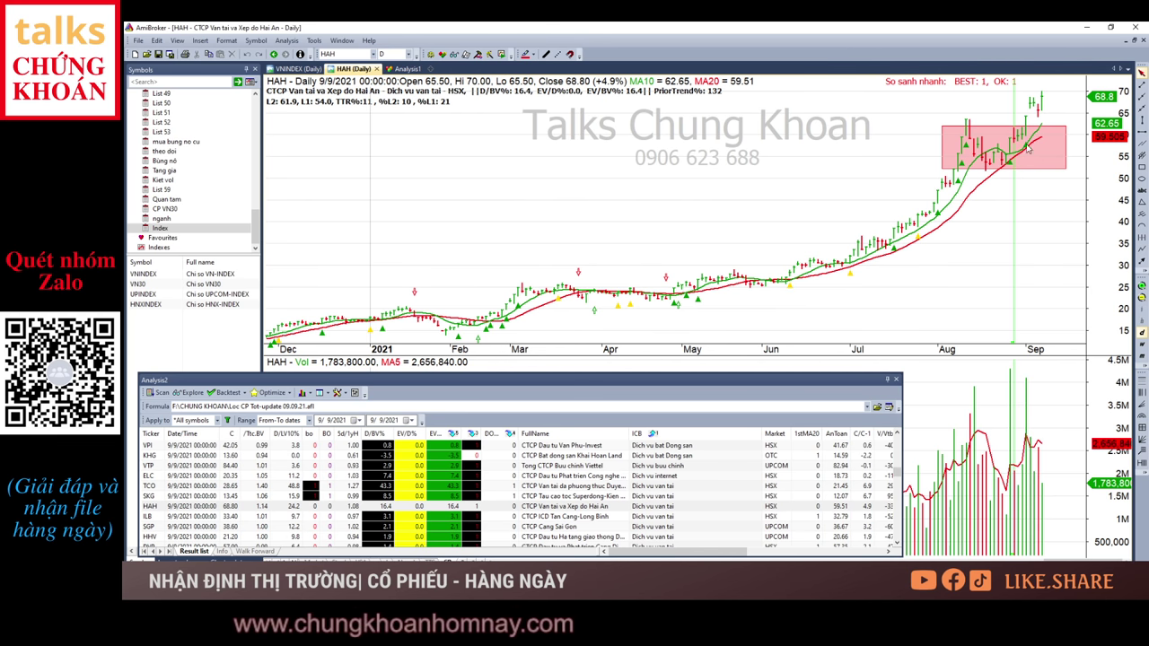
click(1028, 193)
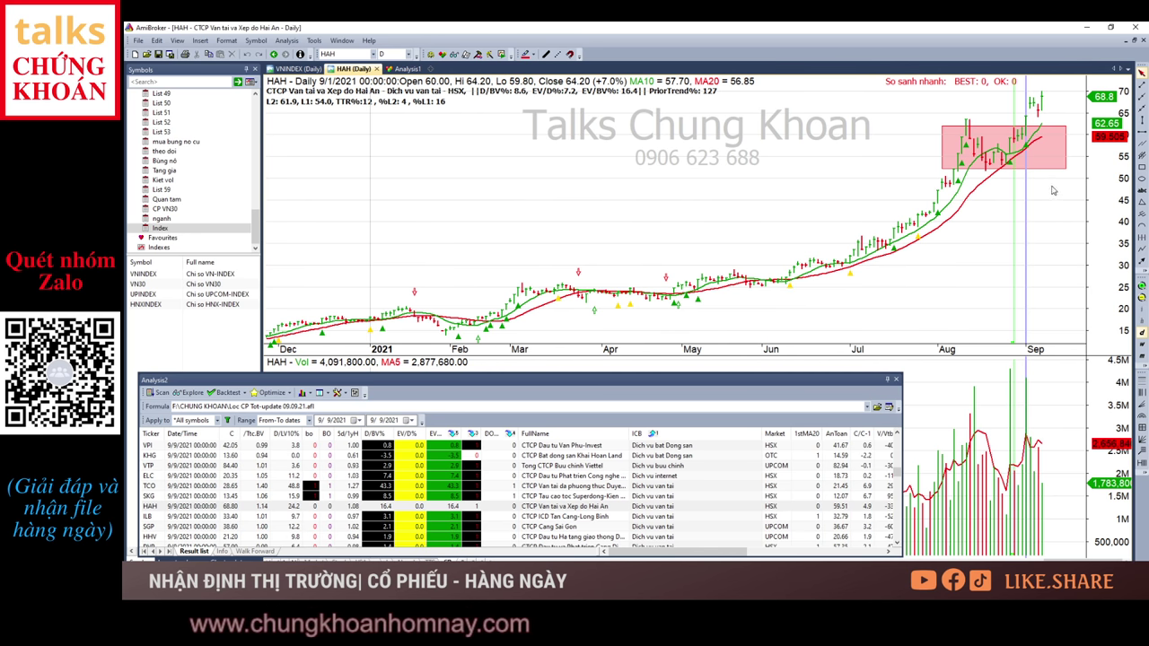
key(End)
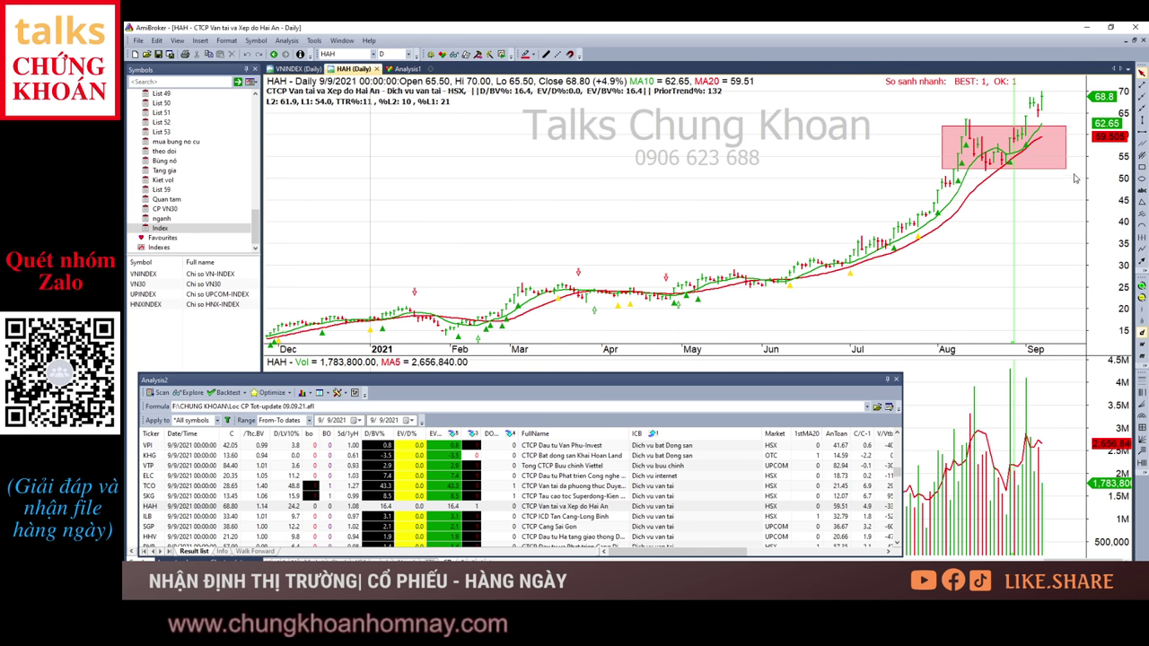
Step: View the daily charts of the transport services stocks from ILB through TCL, continuing down the results to the pharmaceutical stock DBT
click(558, 518)
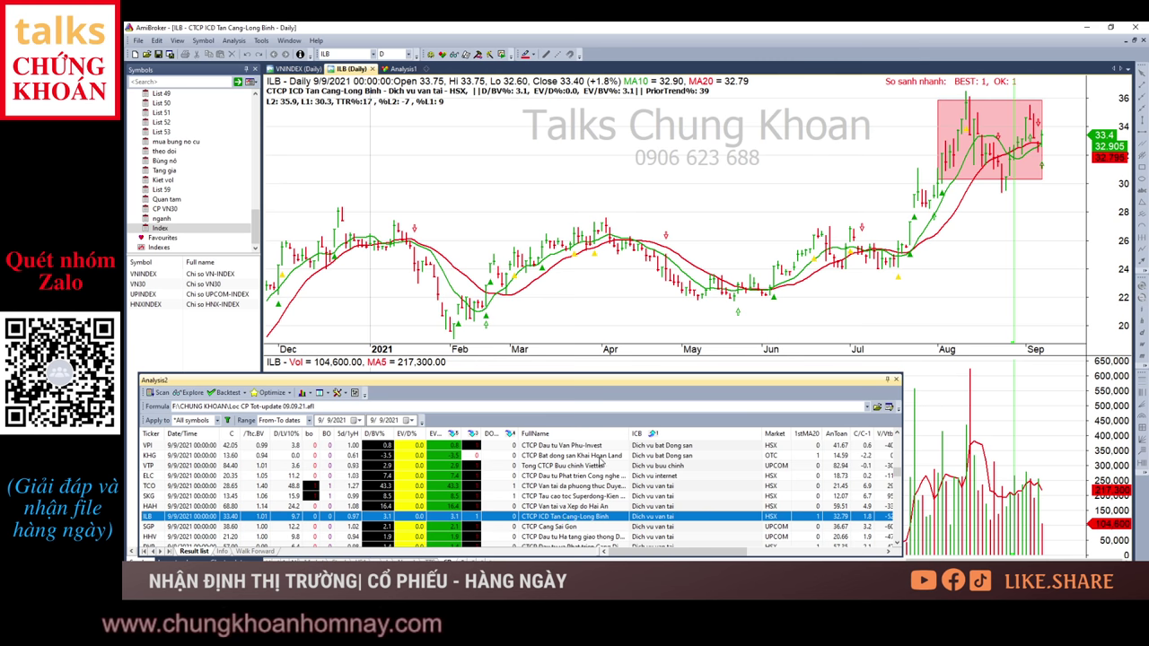
key(Down)
key(Down)
key(Down)
key(Down)
key(Down)
key(Down)
key(Down)
key(Down)
key(Down)
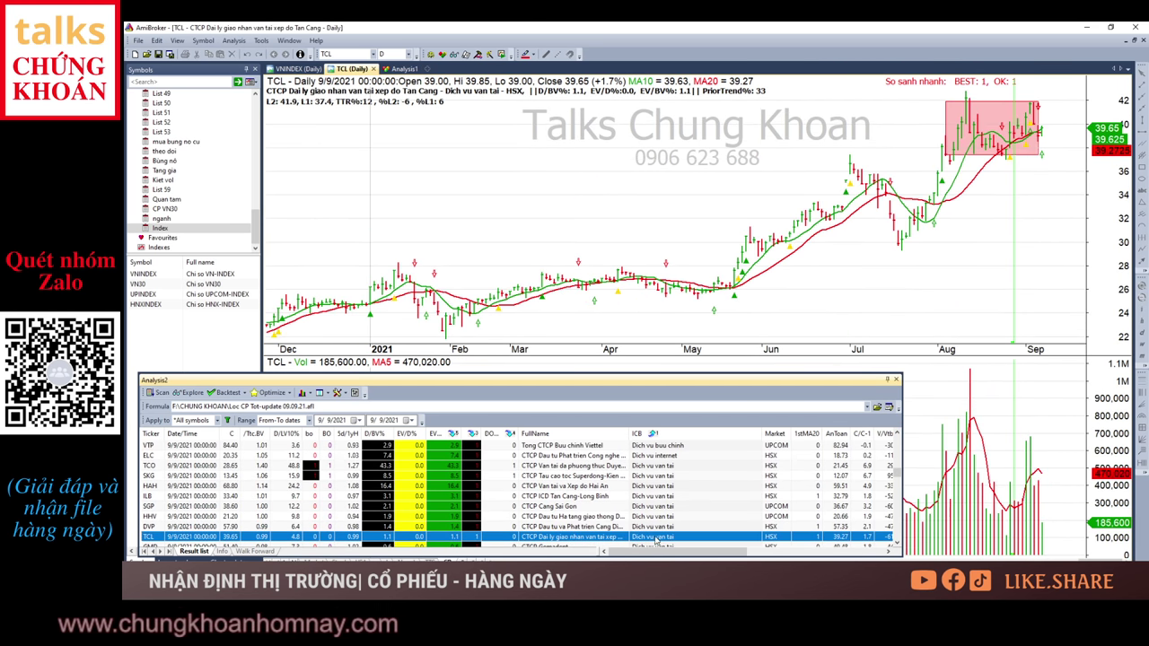
key(Down)
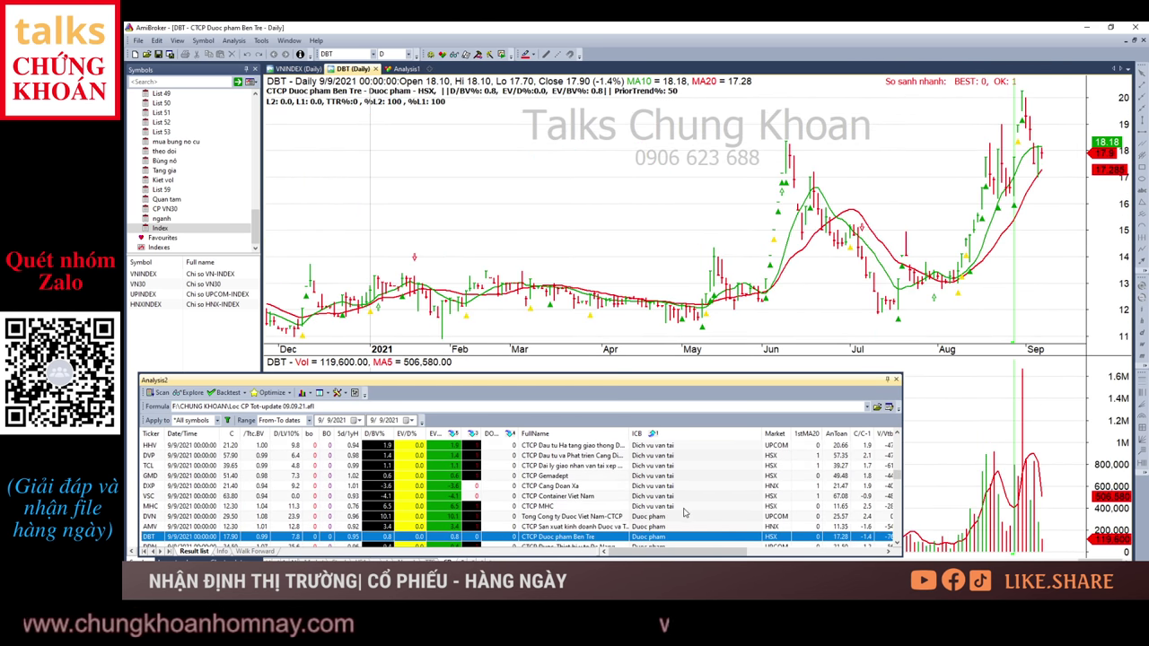
Step: View the daily charts of the specialty chemical stocks DCM, LAS and DPM, continuing down to the basic chemicals stock DDV
scroll(686, 511, down, 3)
scroll(700, 489, down, 1)
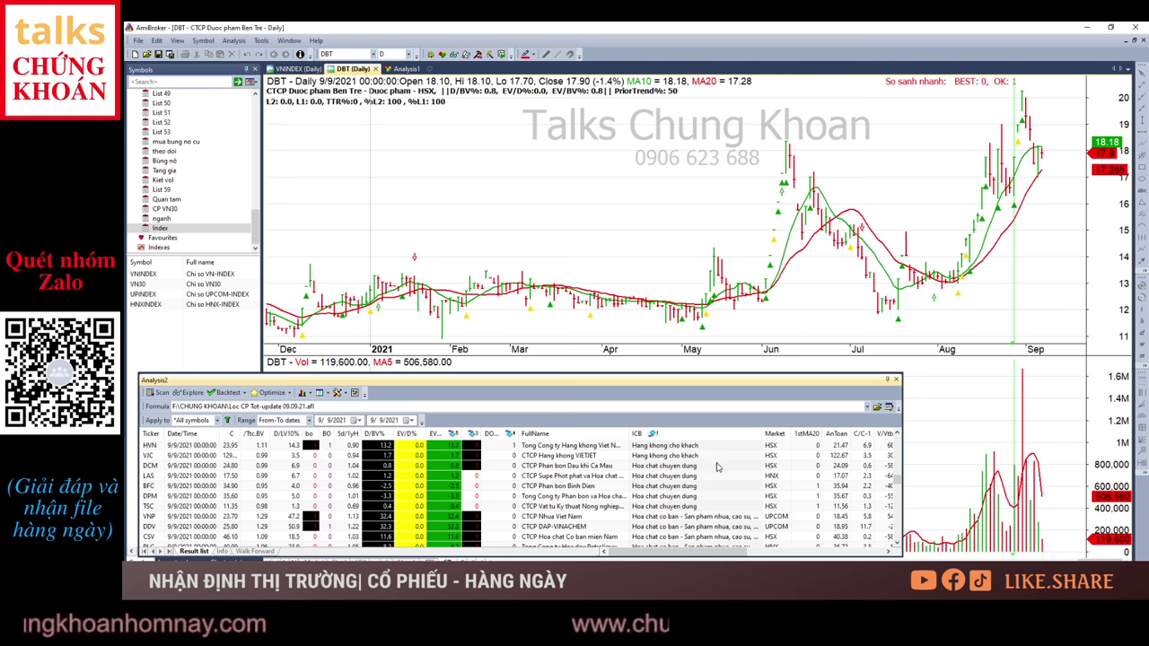
click(718, 467)
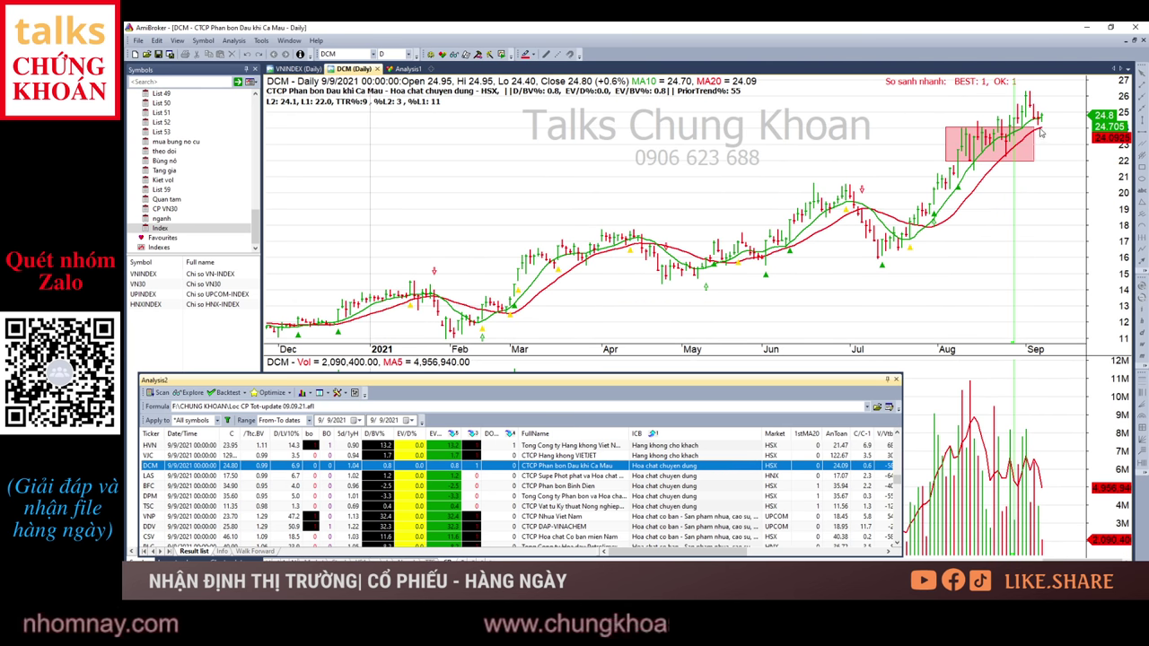
click(761, 476)
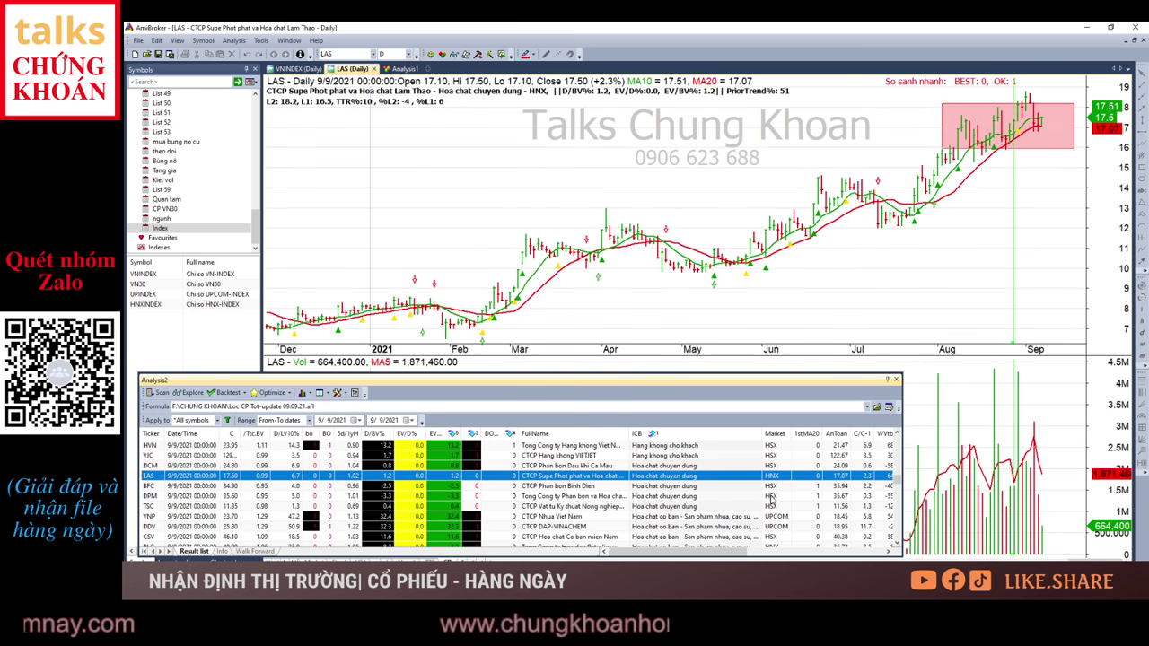
key(Down)
key(Up)
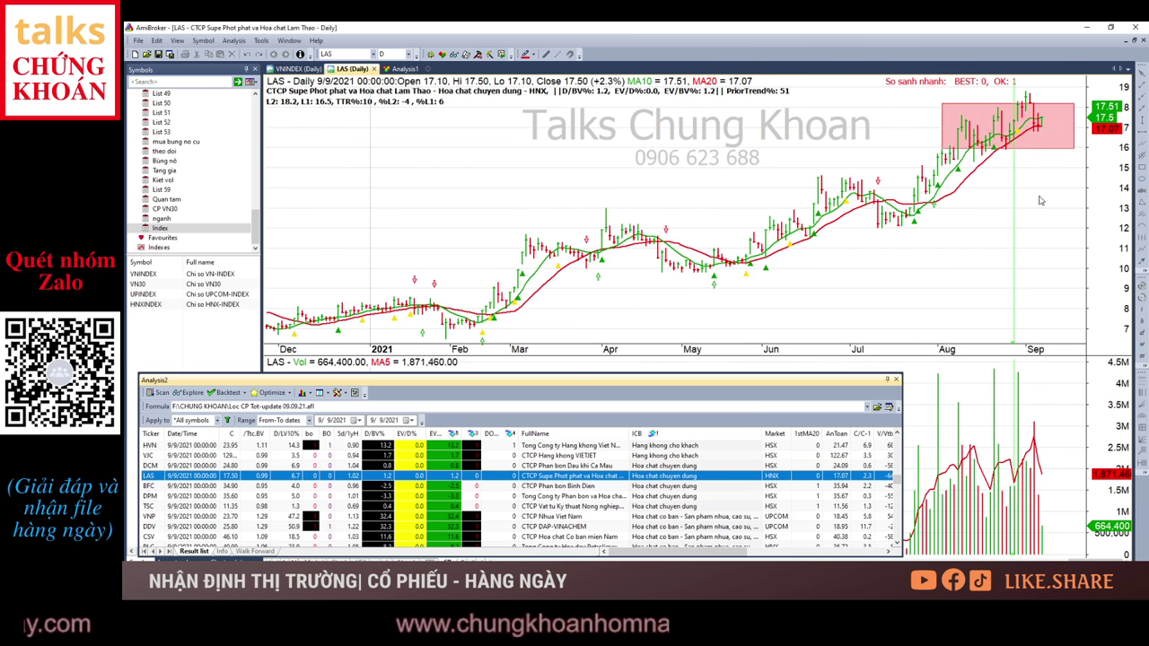
key(Down)
key(Down)
key(Down)
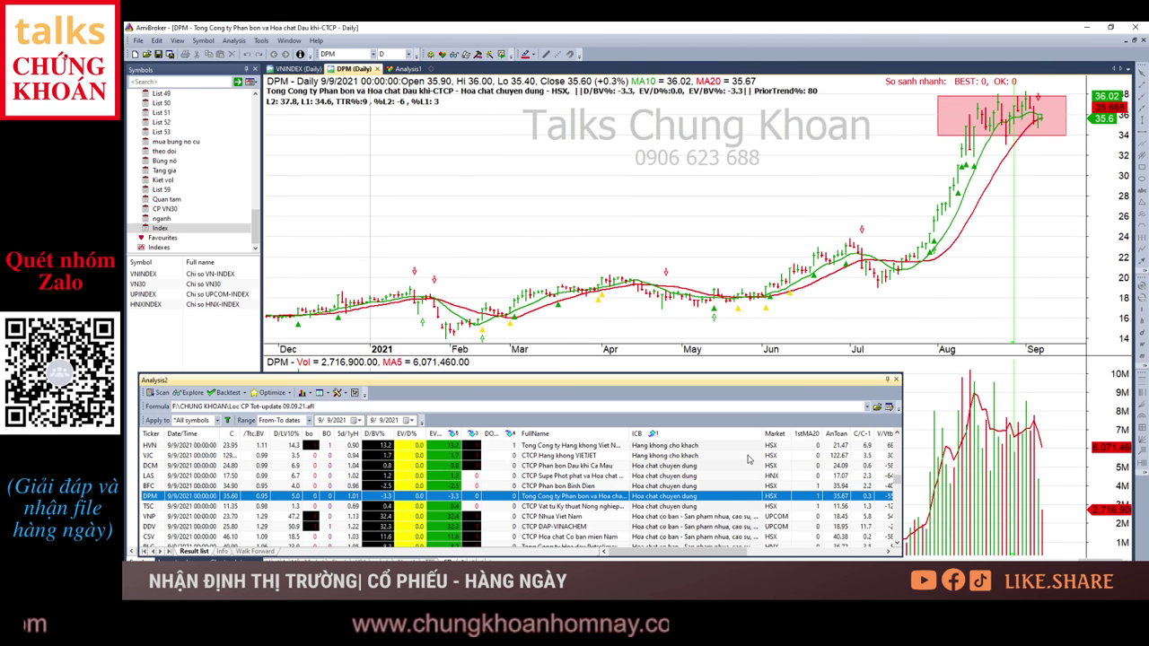
key(Down)
key(Down)
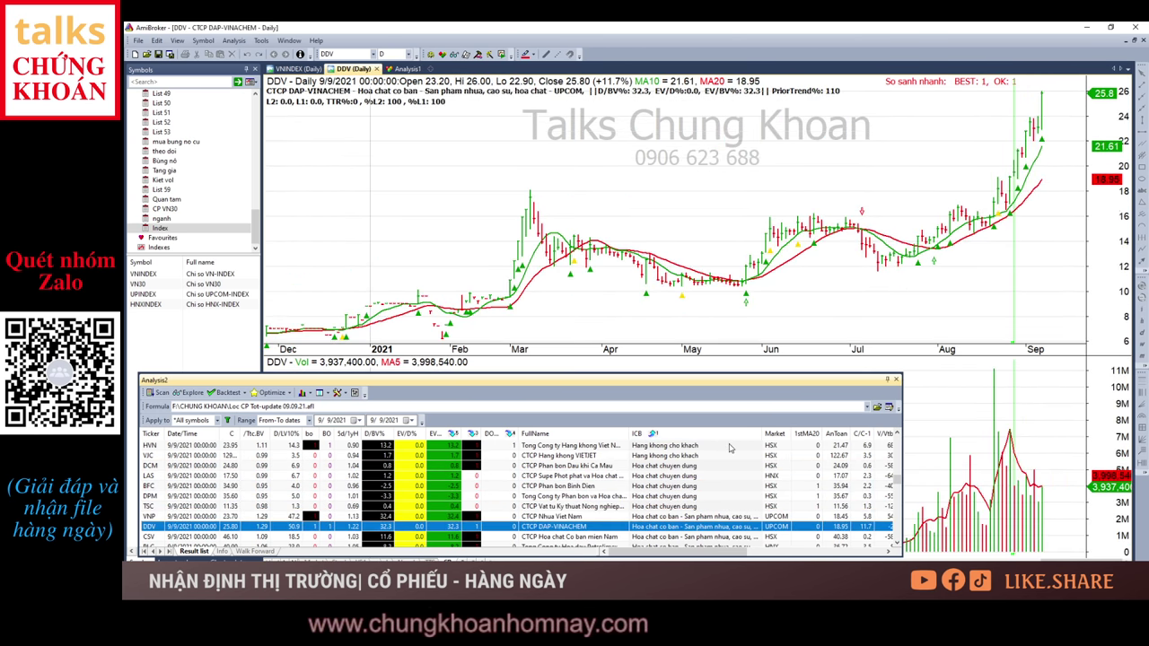
Step: View VNP's daily chart and check its 8/27/2021 bar and its latest bar
scroll(706, 520, down, 2)
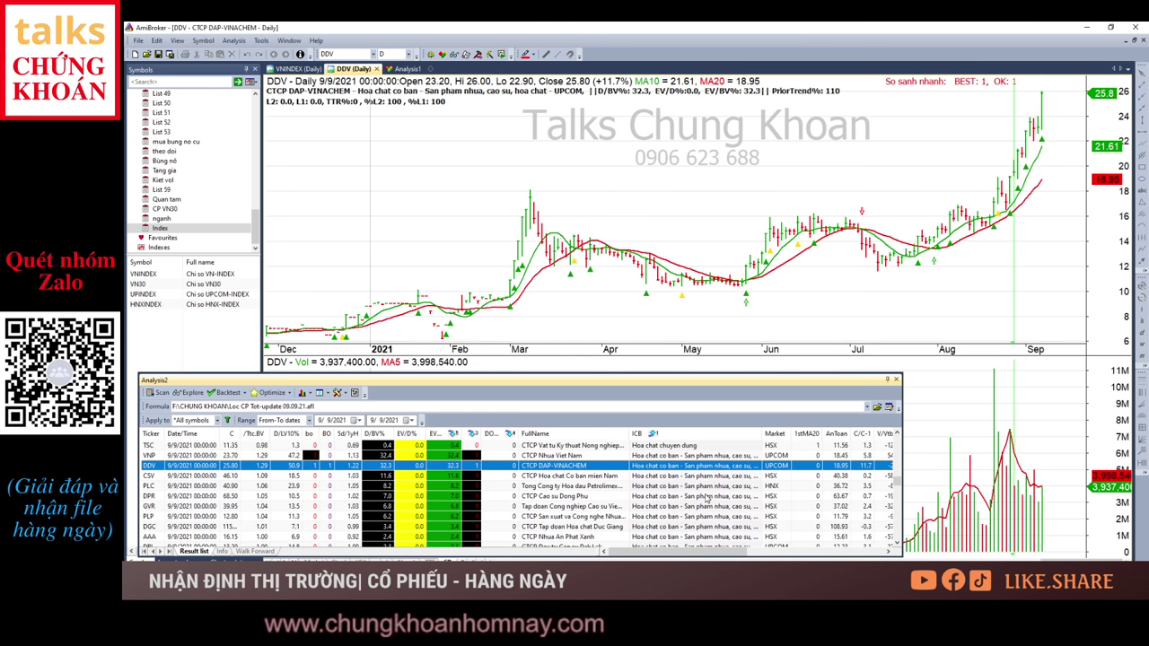
key(Up)
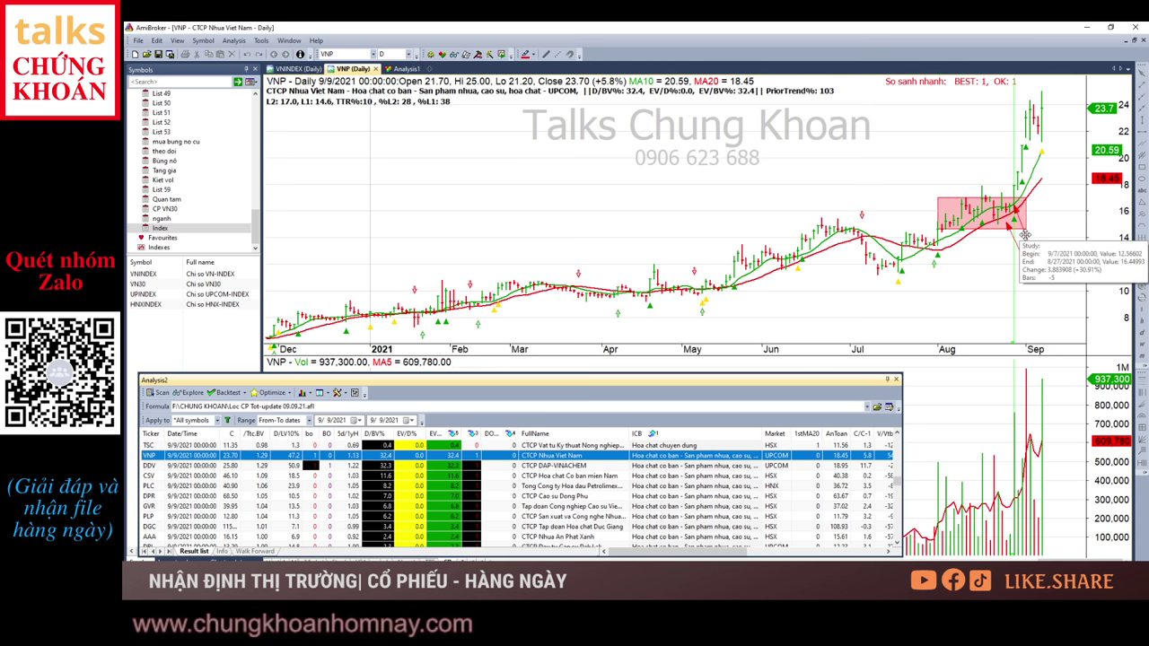
click(1014, 297)
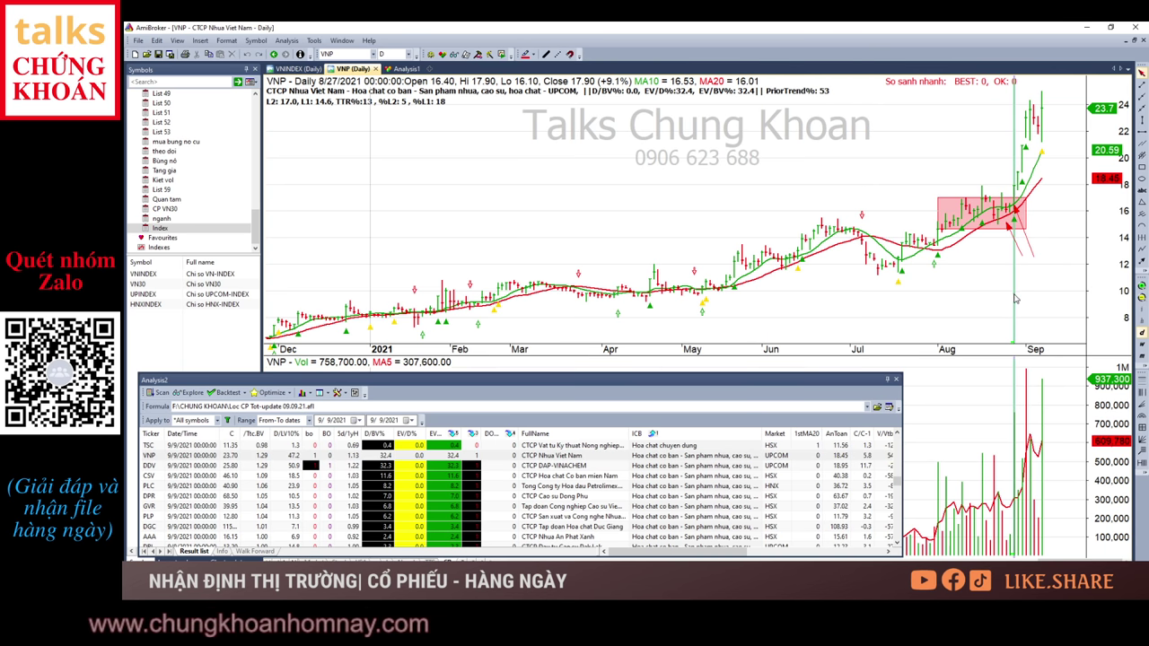
click(1050, 276)
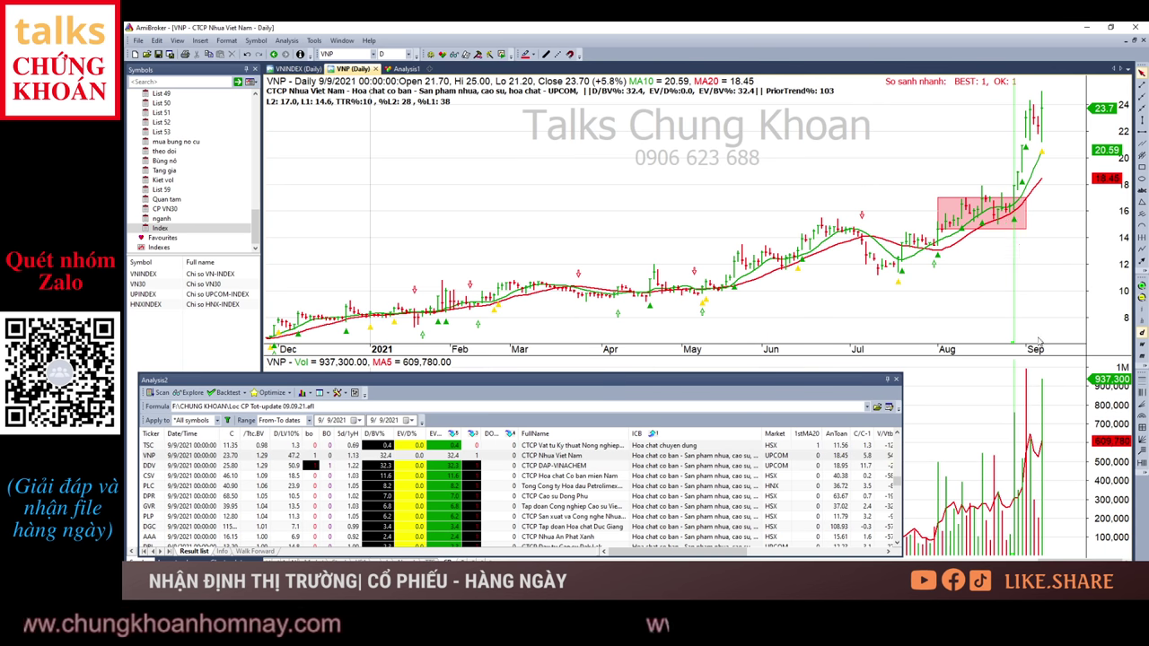
Step: Draw a rectangle on DDV's daily chart around the June to late August base, from about 14.5 to 16.2
click(679, 466)
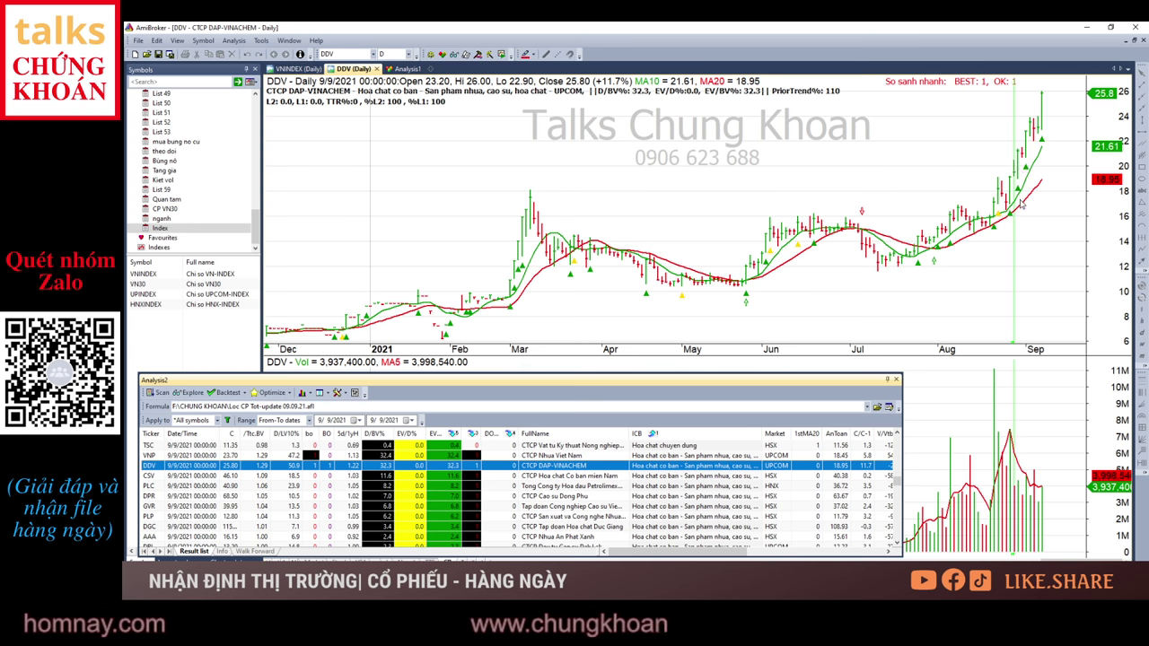
click(1016, 269)
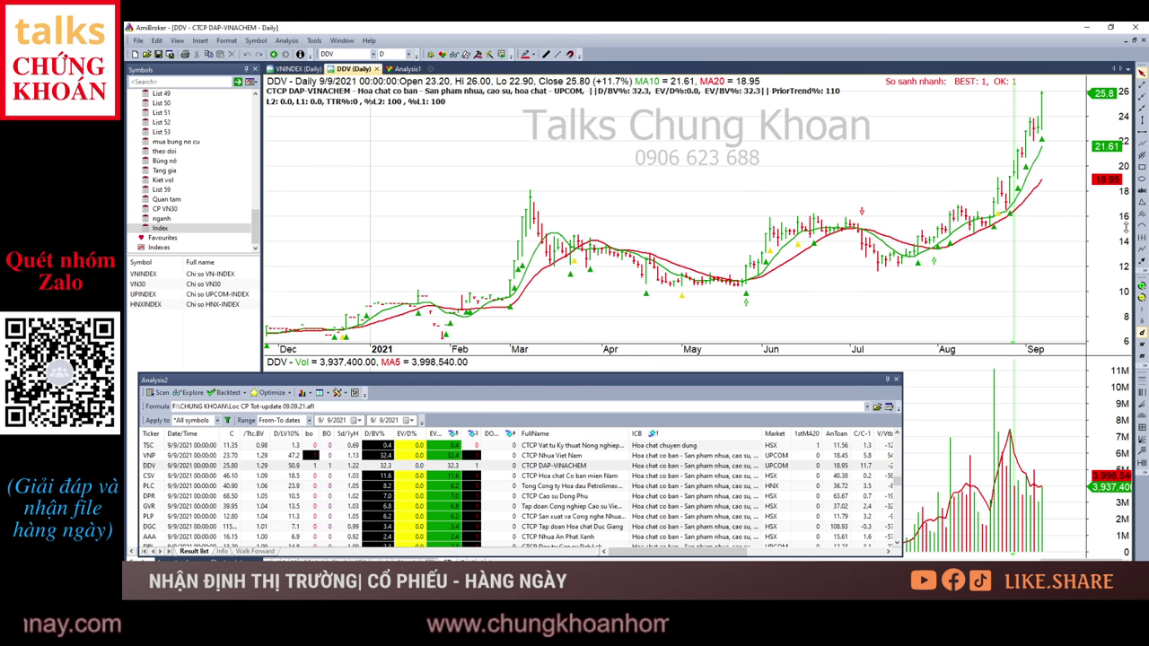
click(1141, 167)
drag(788, 215, 1017, 235)
Step: Examine DDV's price and volume around the base on 8/10, 8/12, 8/19 and 8/20/2021, comparing them with the latest bar
click(991, 213)
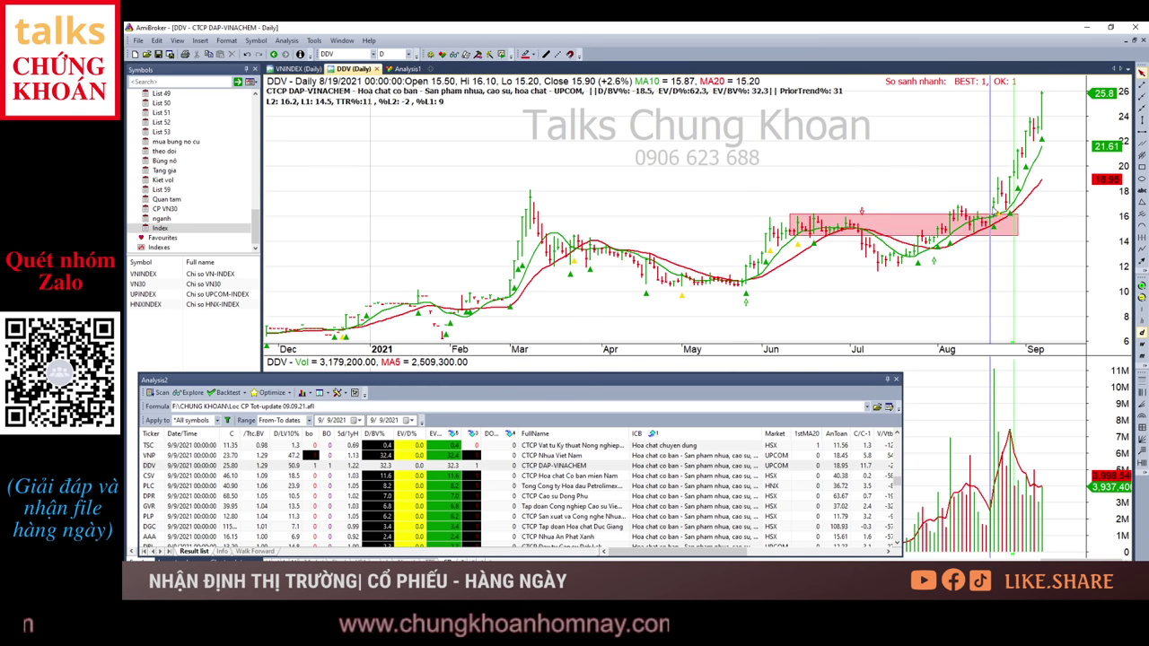
click(965, 415)
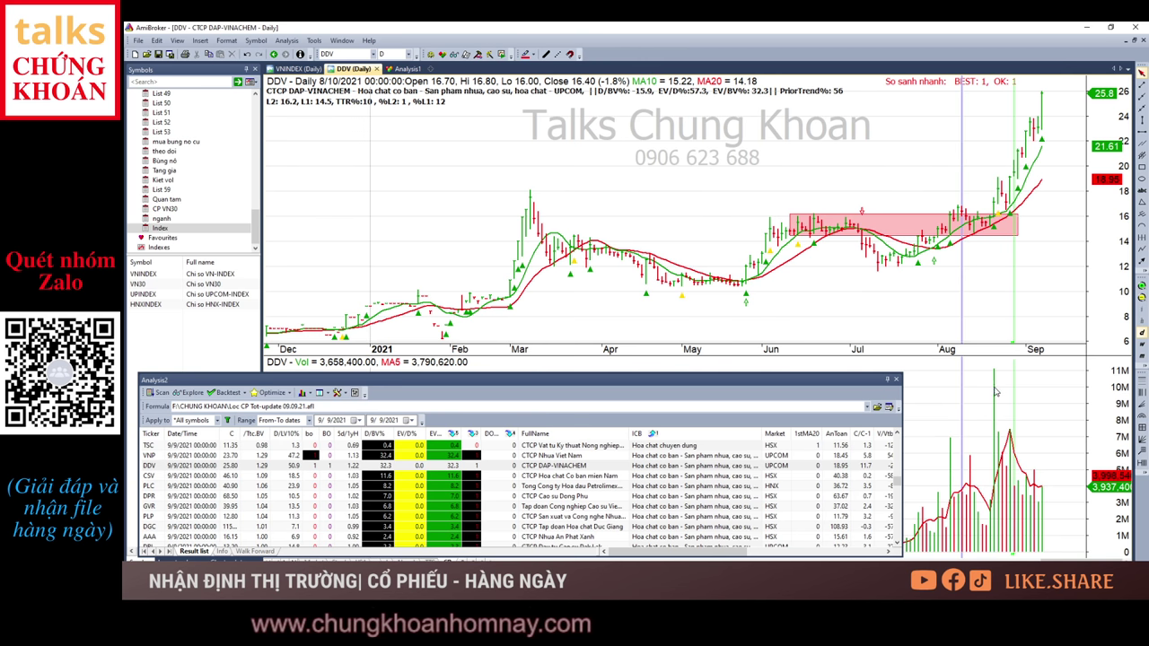
click(994, 391)
click(1055, 118)
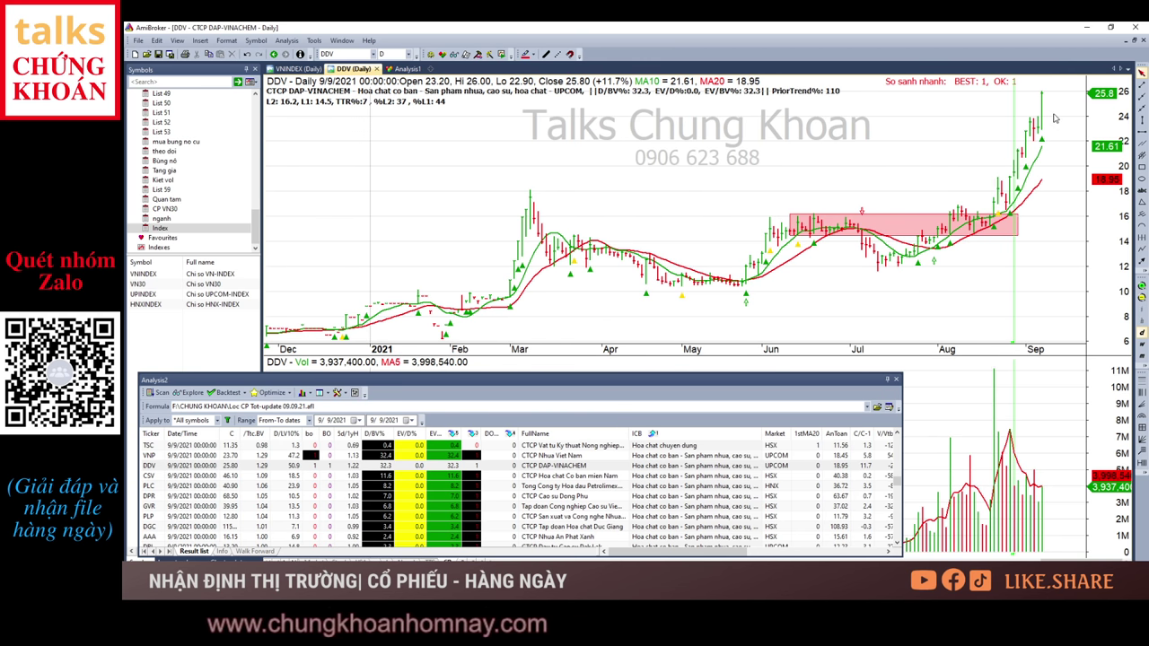
click(599, 467)
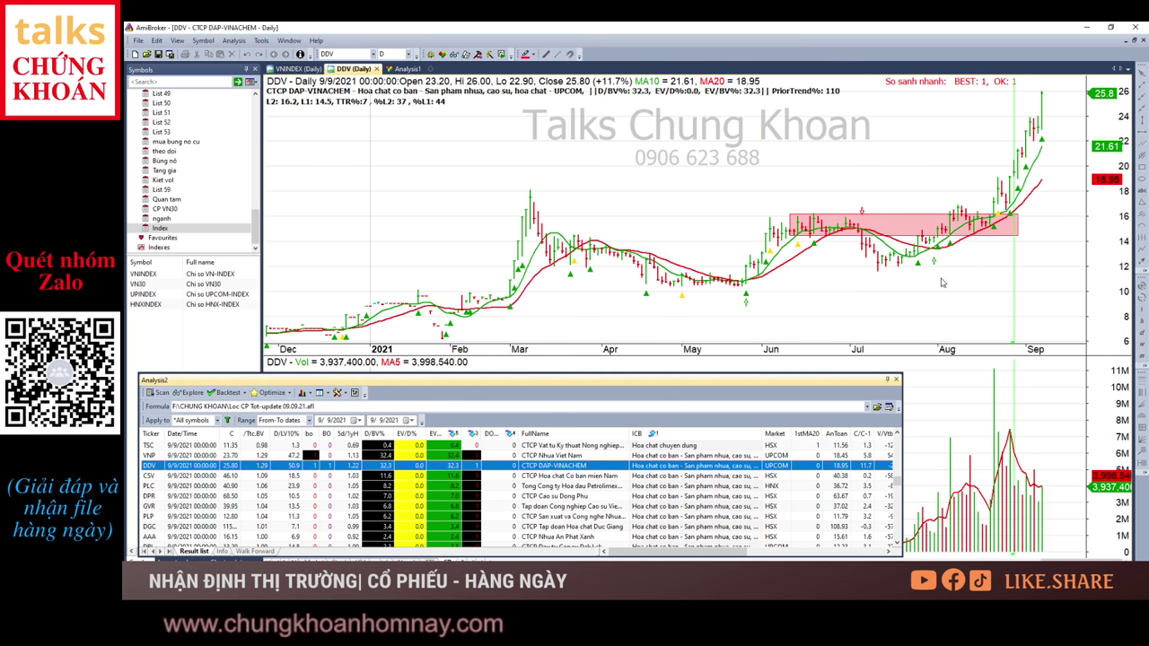
click(994, 262)
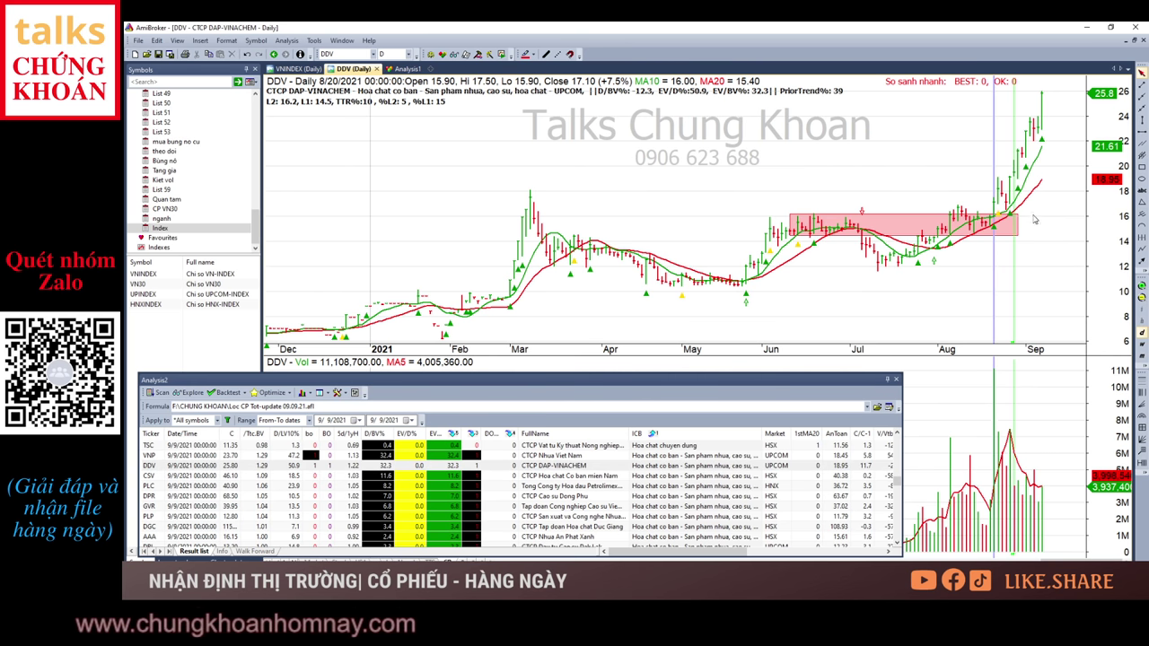
click(996, 262)
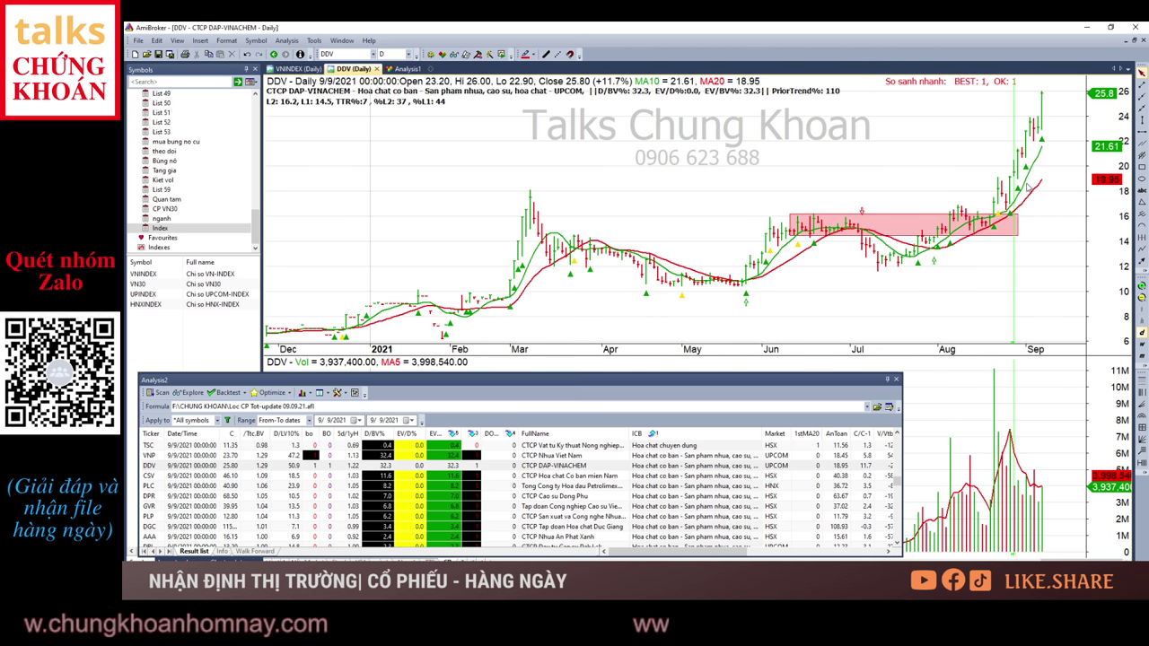
click(996, 260)
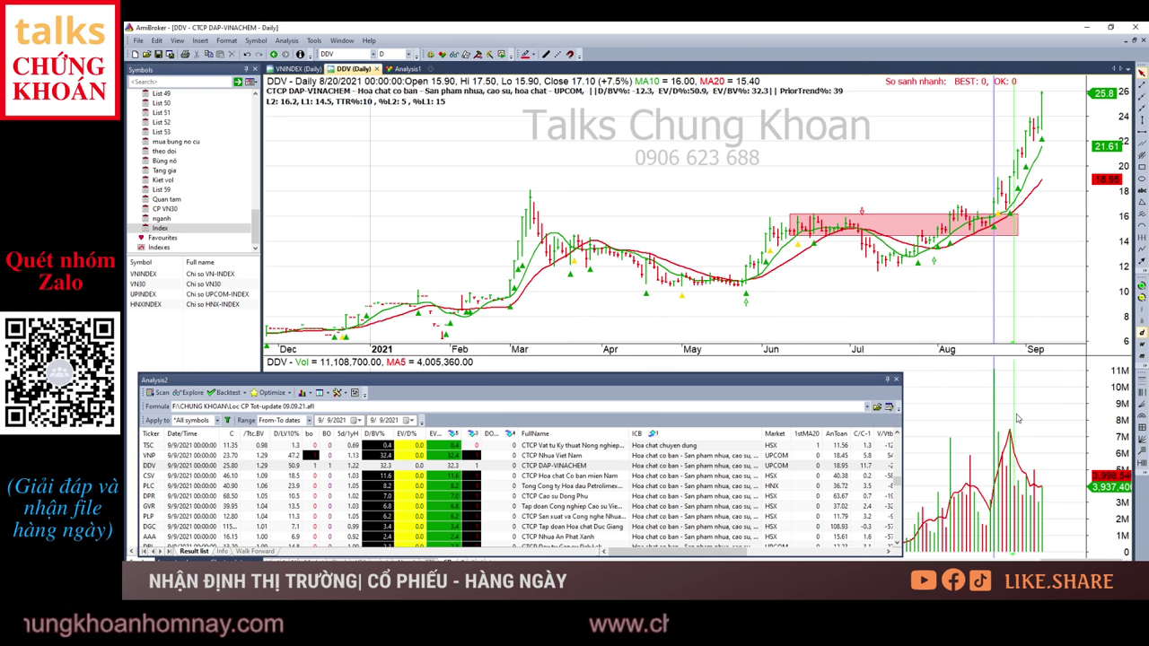
mouse_move(1016, 417)
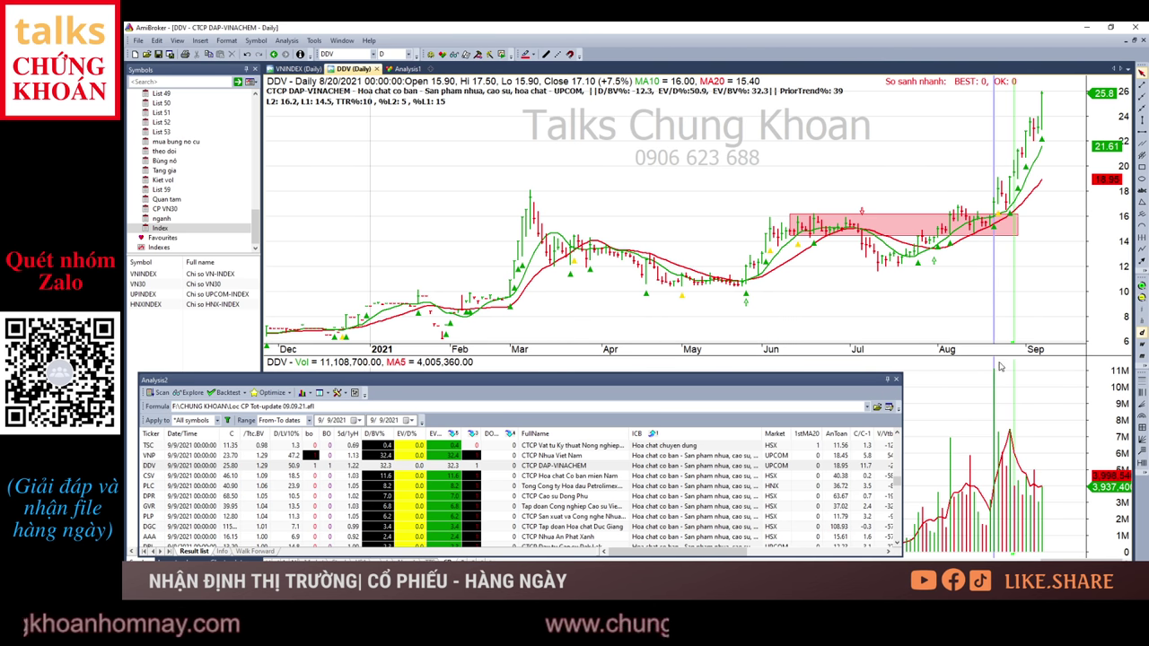
click(969, 428)
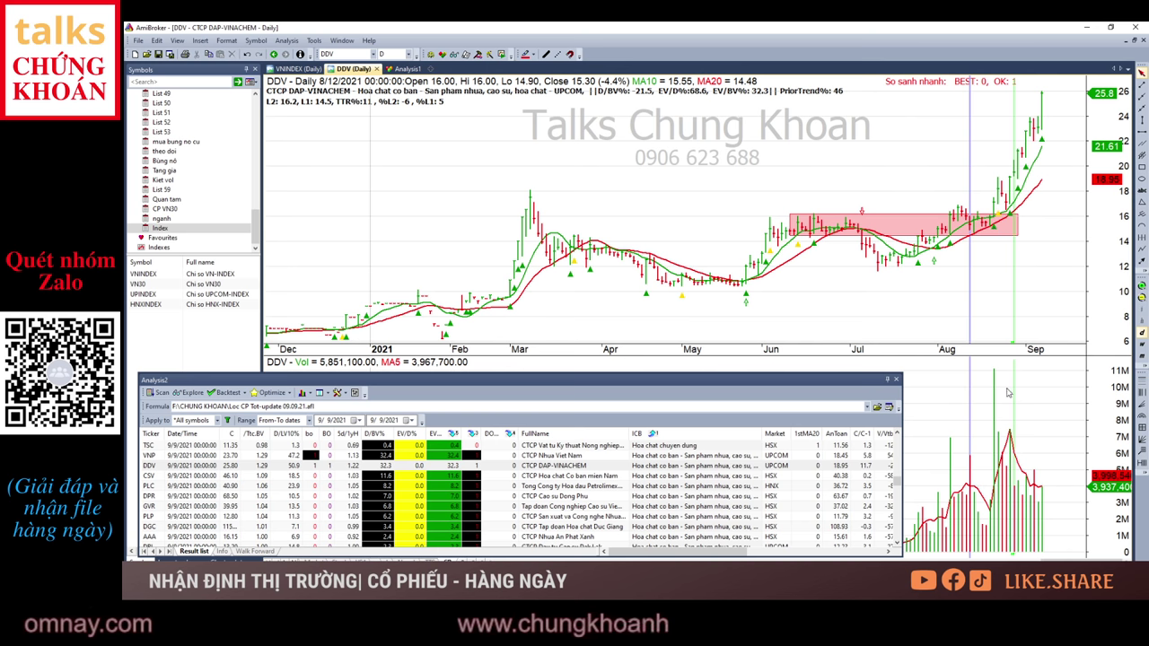
drag(996, 244, 996, 274)
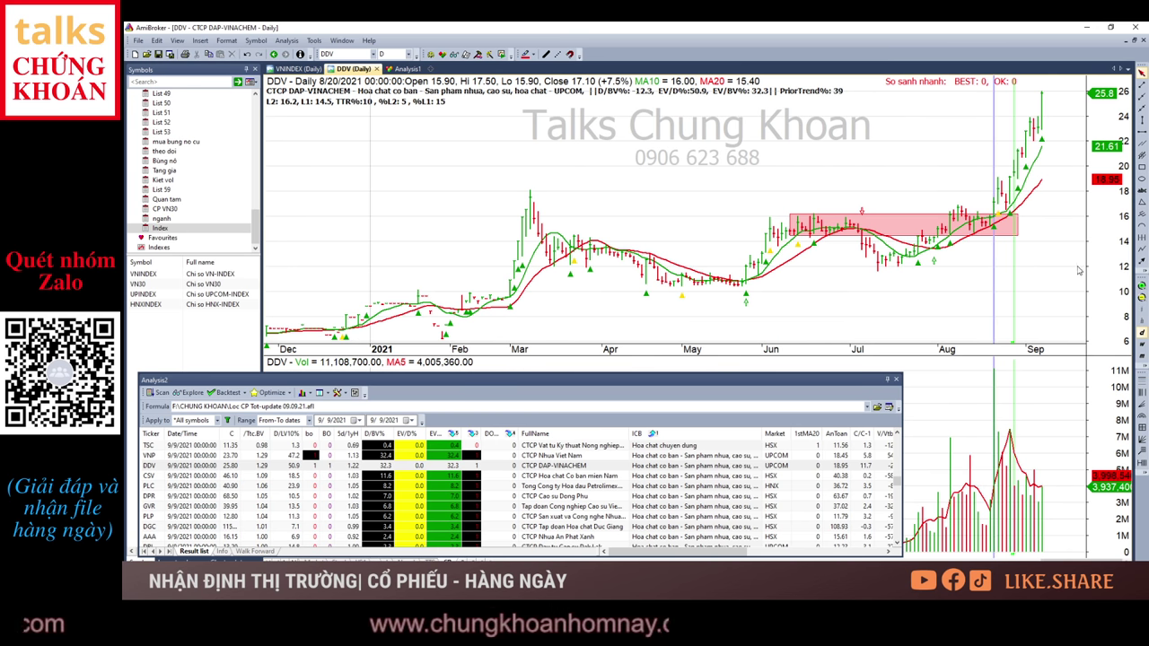
click(1051, 177)
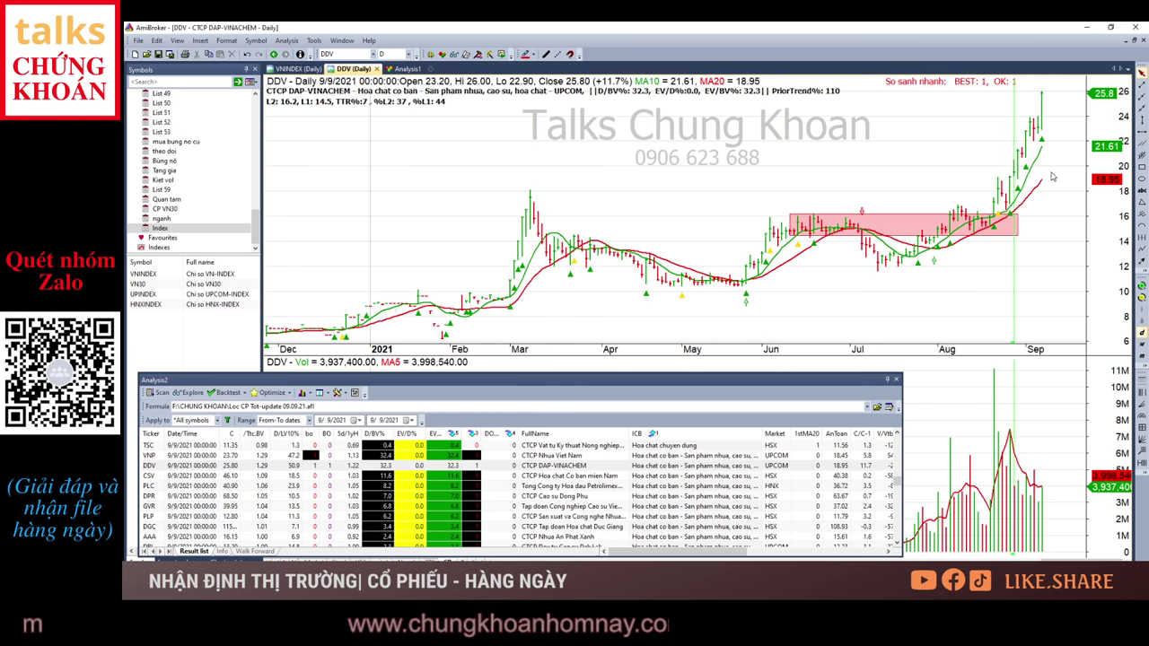
Step: View the daily charts of the basic chemicals stocks CSV and PLC
click(590, 477)
key(Down)
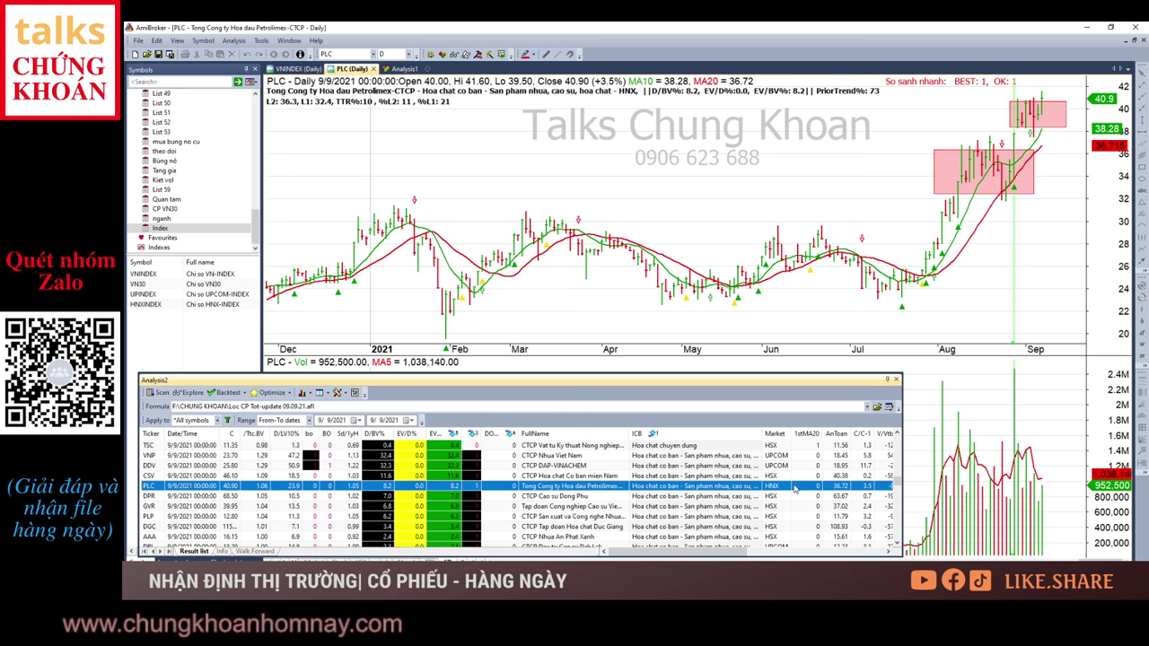
Step: View the daily charts of the remaining basic chemicals stocks from DPR to APH, and browse the results around the bank stocks
key(Down)
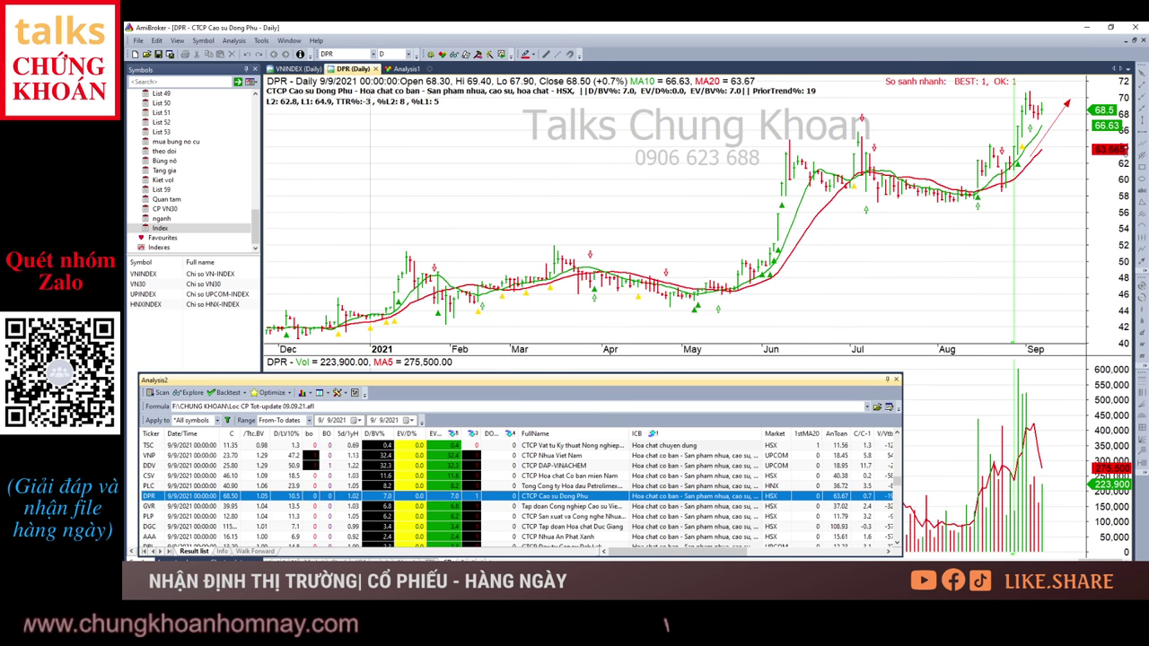
key(Down)
key(Down)
key(Down)
key(Down)
key(Down)
key(Down)
key(Down)
key(Down)
key(Down)
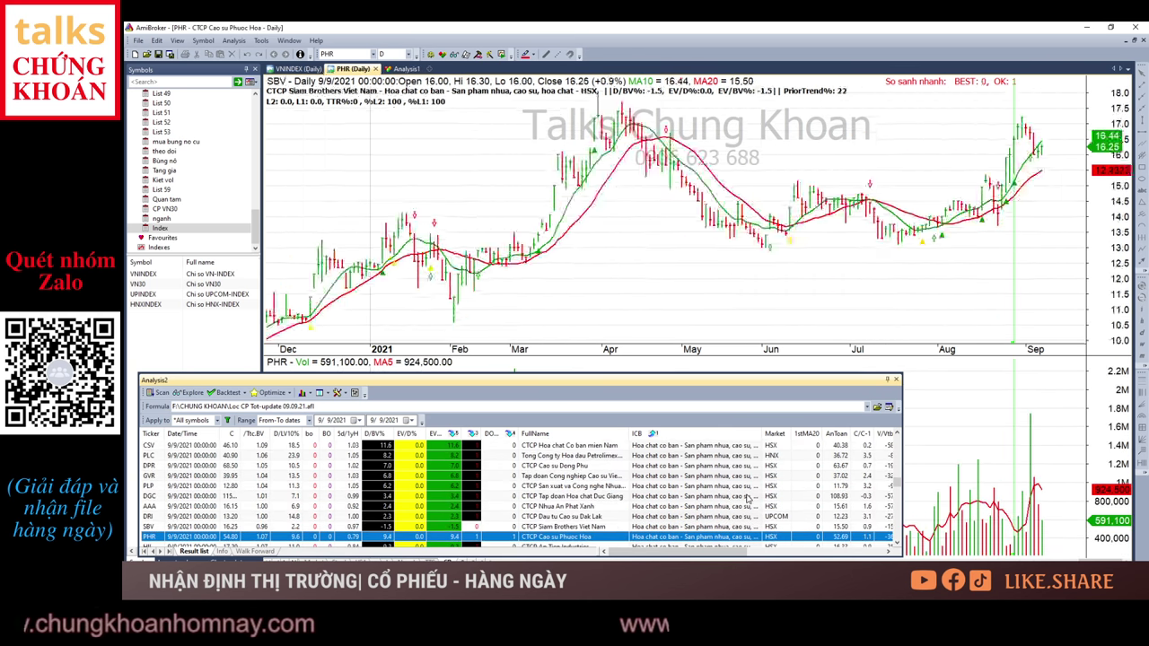
scroll(745, 499, down, 5)
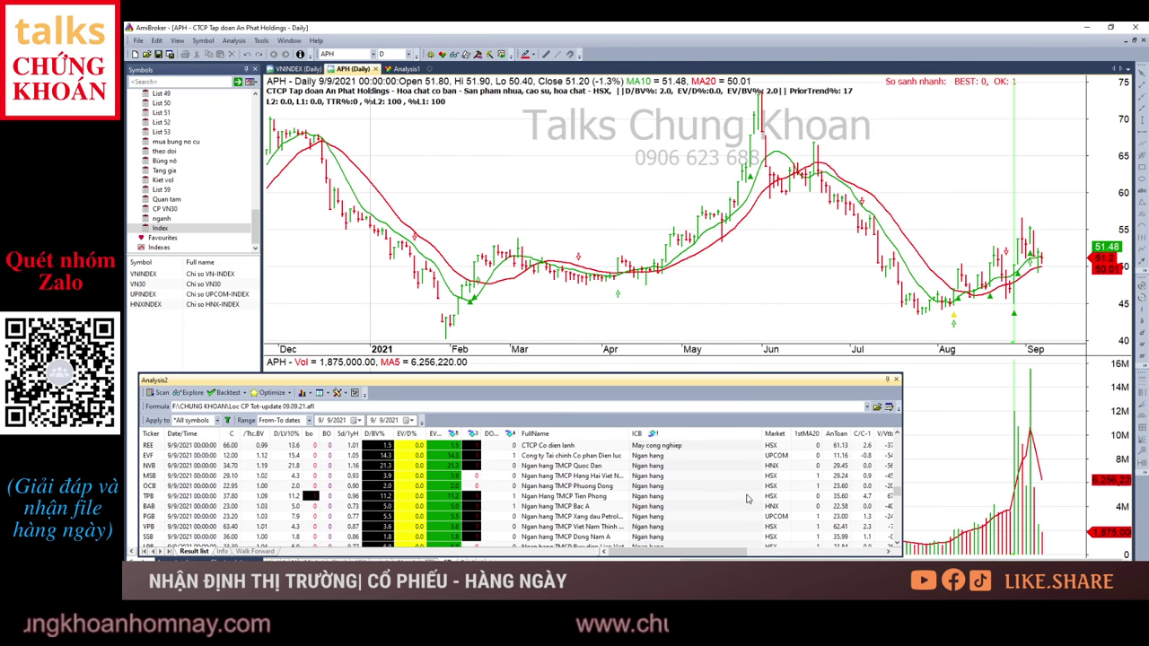
scroll(702, 464, up, 3)
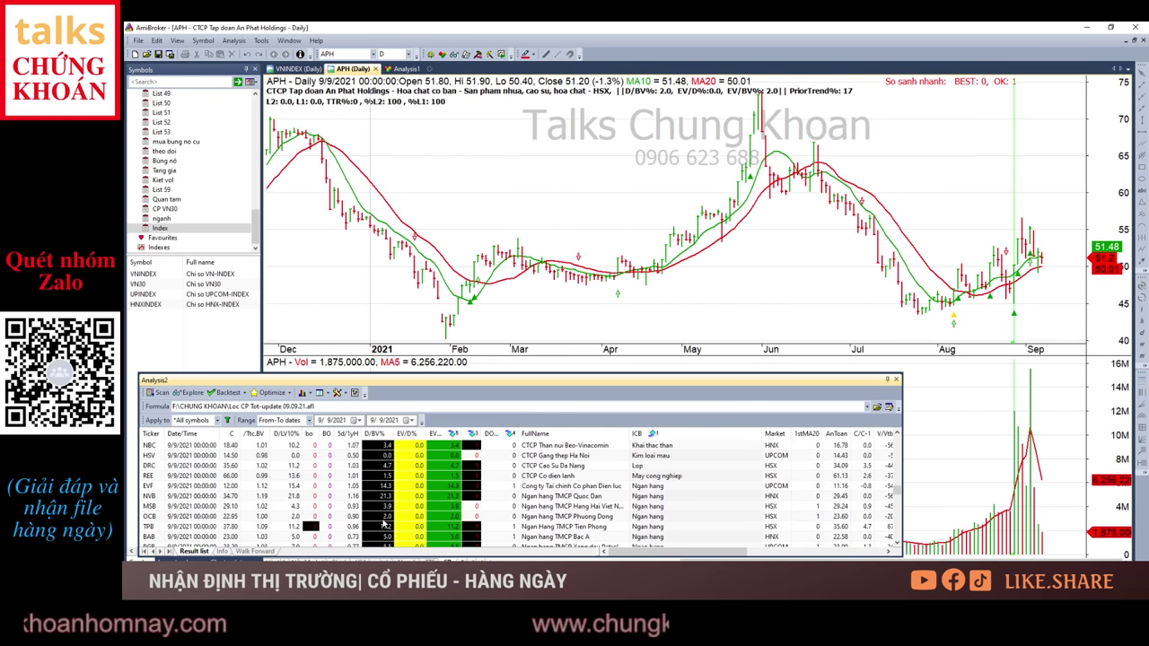
Step: Switch to the PowerPoint presentation and select the agenda line "Cổ phiếu kiệt khối lượng dần: excel" on slide 5
key(alt+Tab)
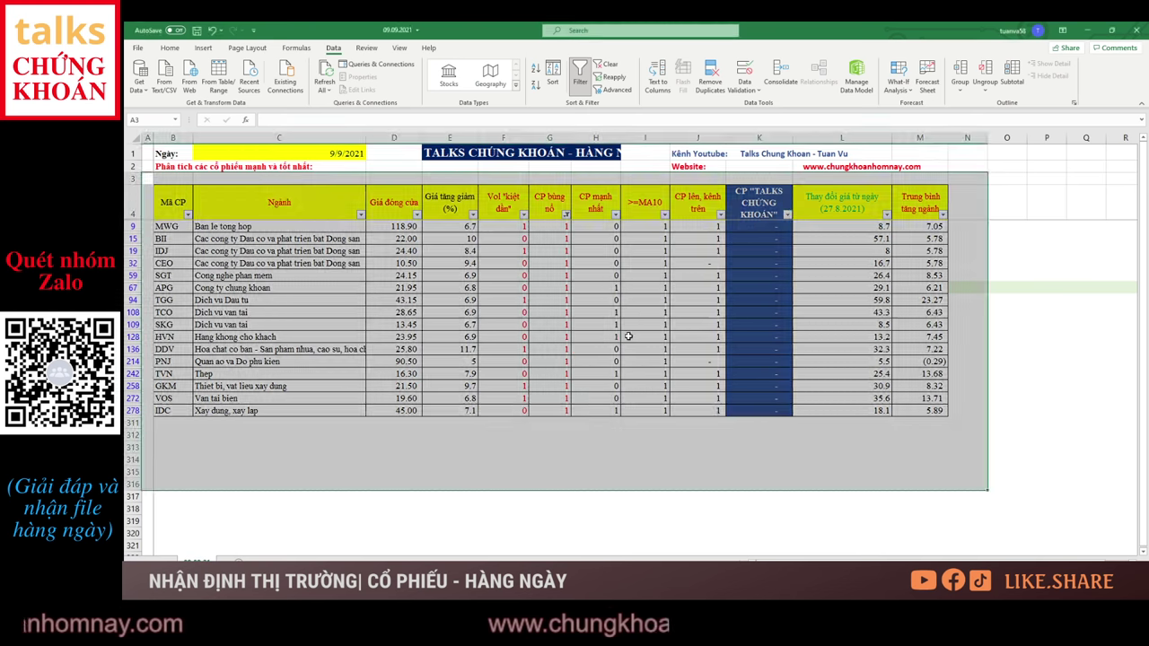
key(alt+Tab)
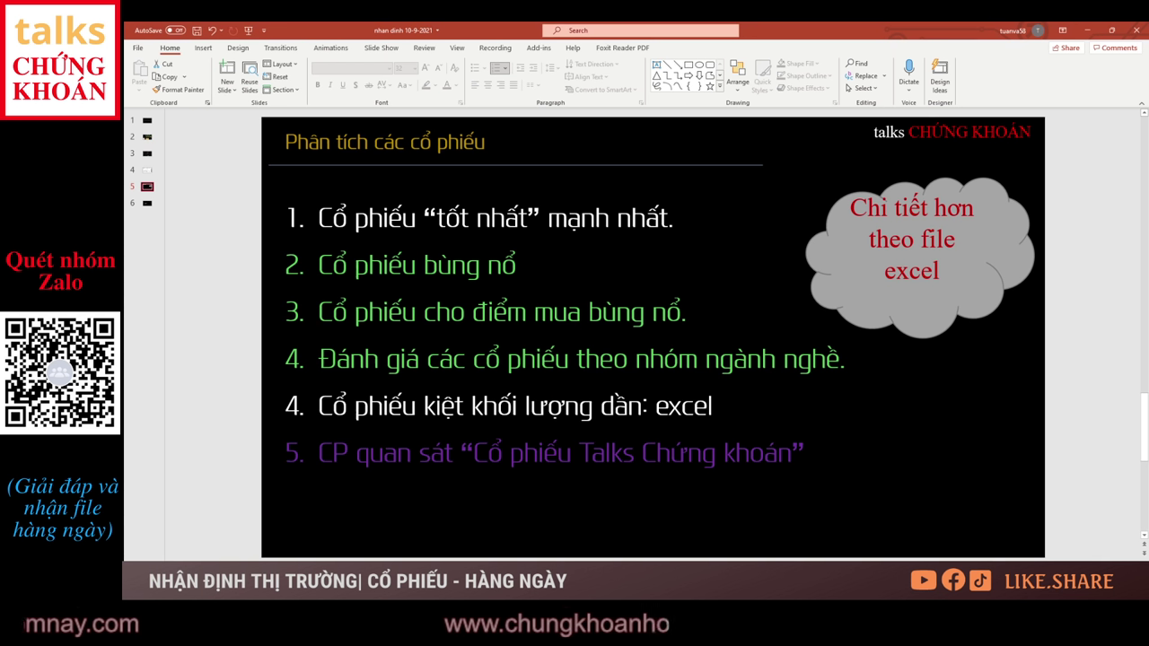
drag(728, 405, 318, 405)
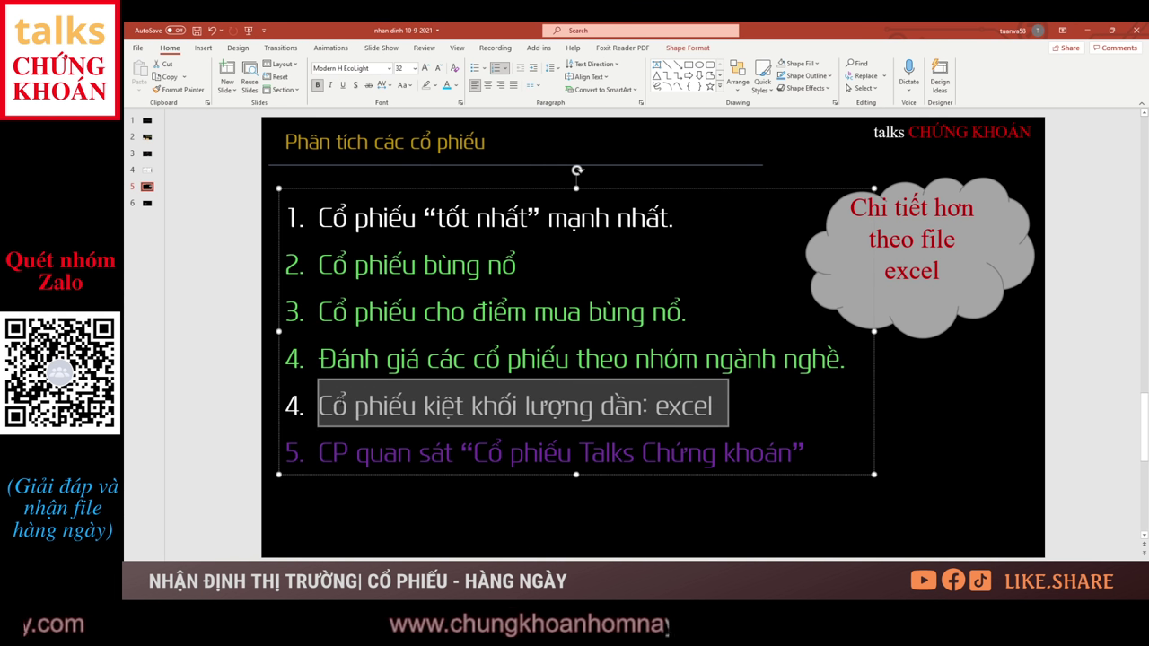
click(720, 406)
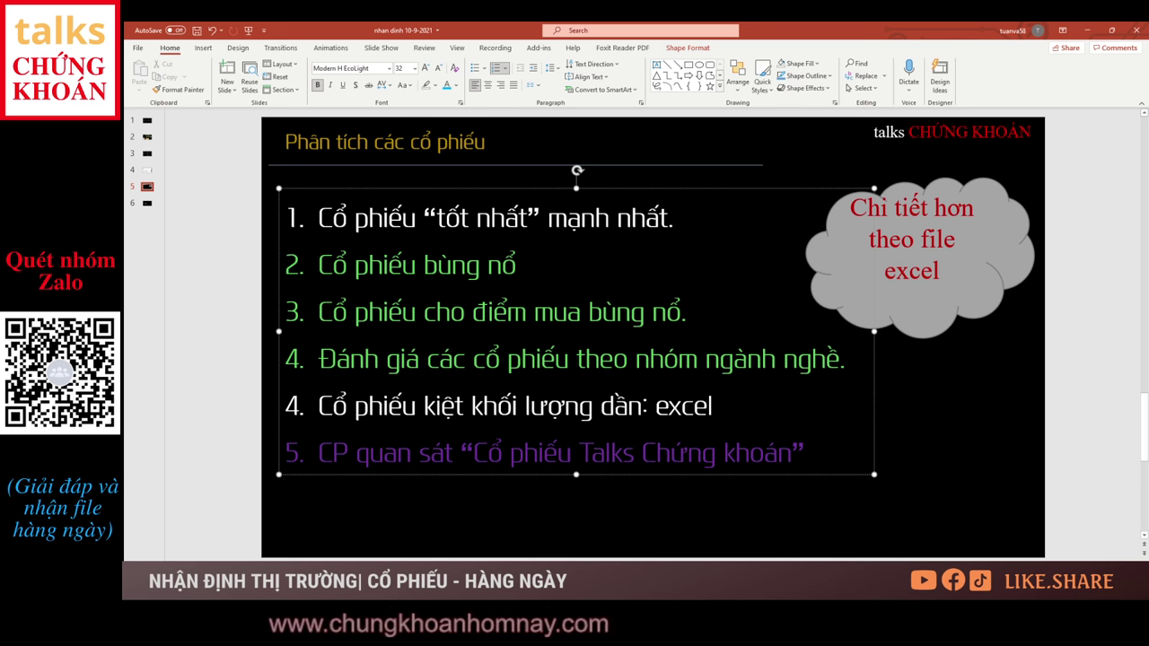
key(ctrl+shift+Left)
key(ctrl+shift+Left)
key(ctrl+shift+Left)
key(ctrl+shift+Left)
key(ctrl+shift+Left)
key(ctrl+shift+Left)
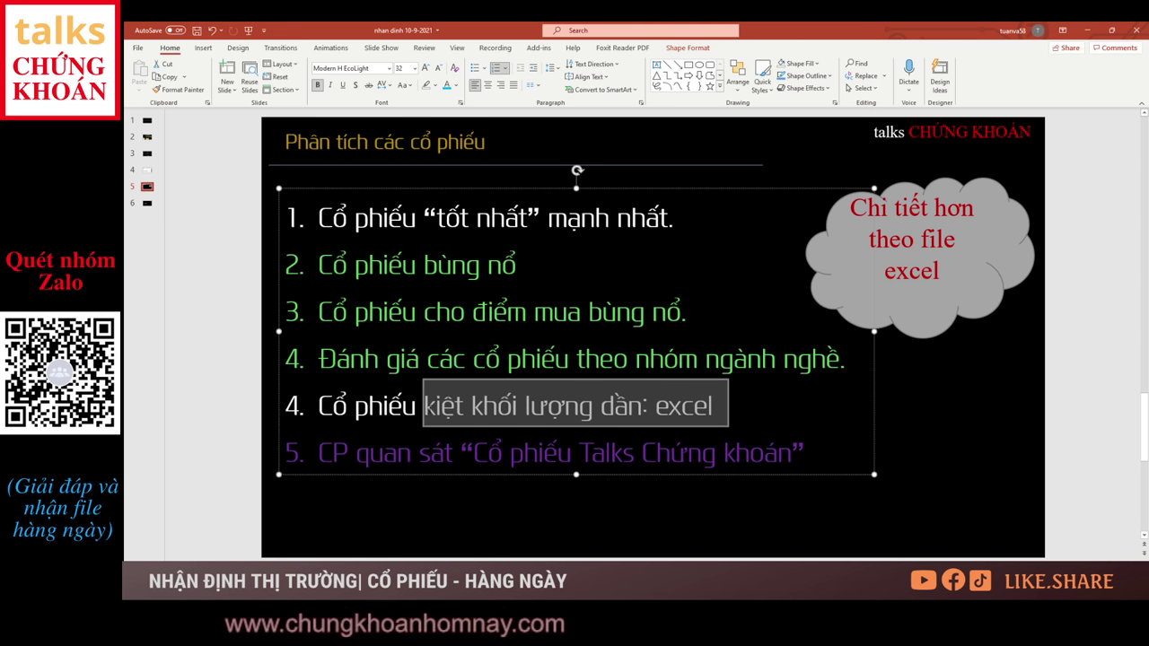
key(ctrl+shift+Left)
key(ctrl+shift+Left)
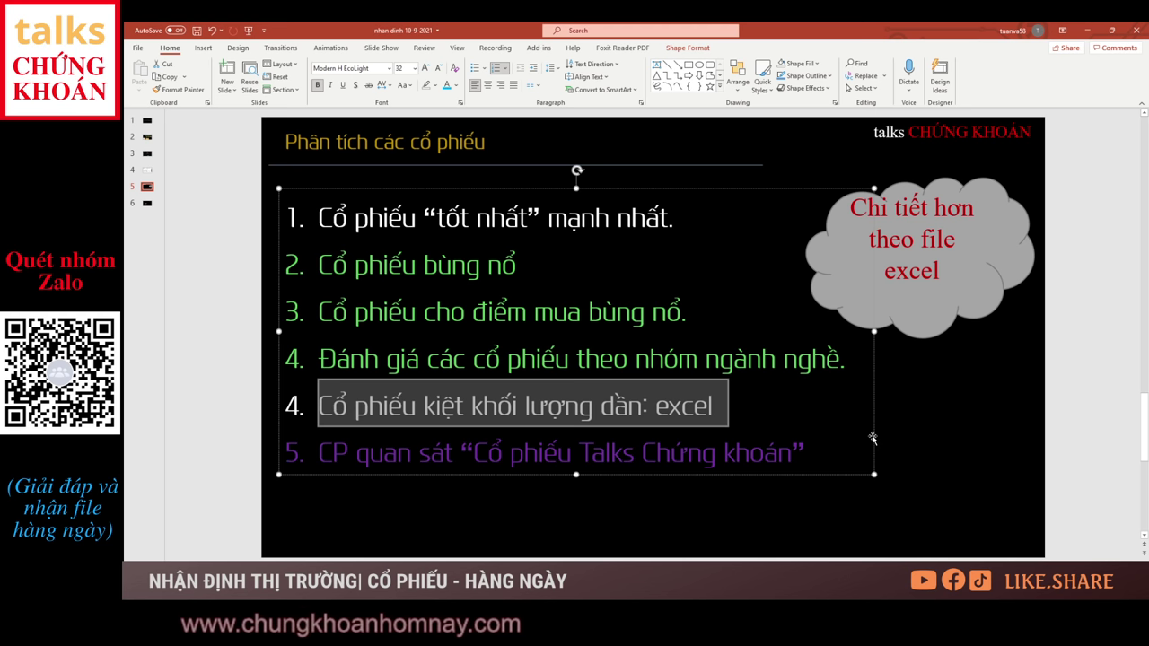